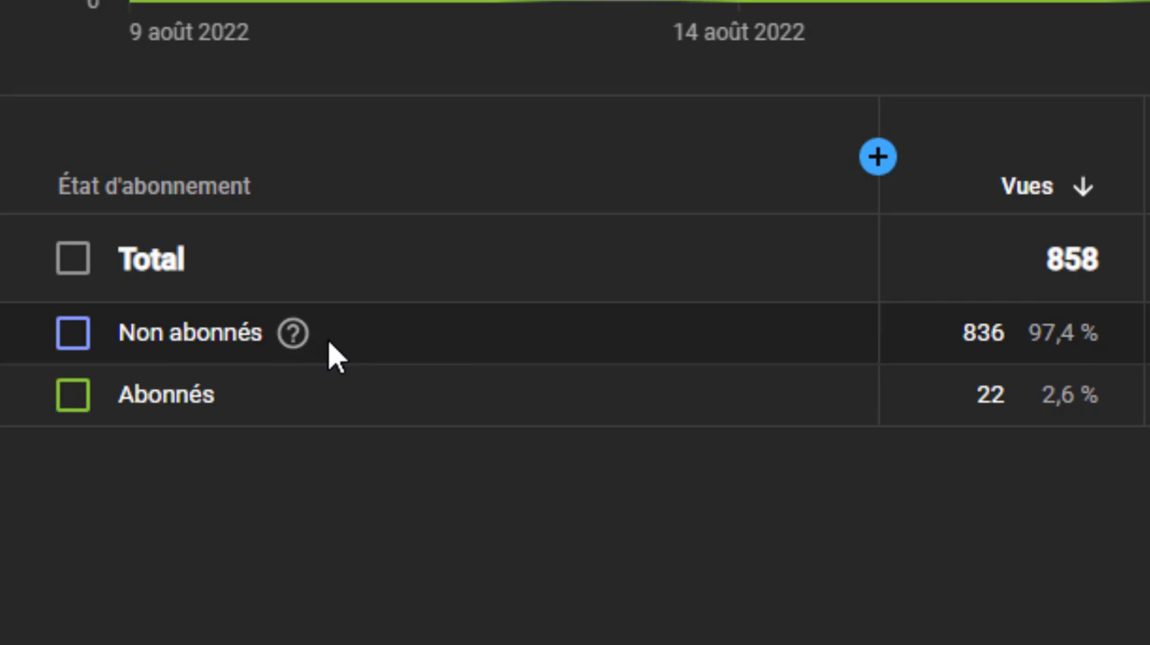
# - Switch to the blank Word document and add empty paragraphs followed by a page break
pyautogui.press('super+Tab')
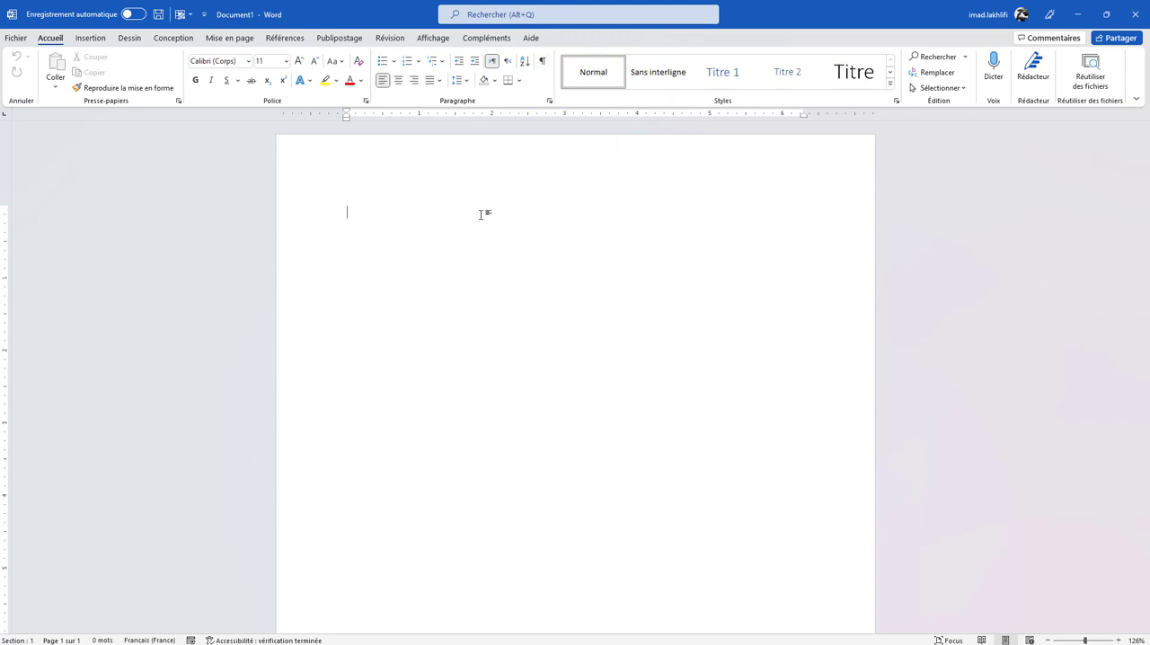
pyautogui.press('Return')
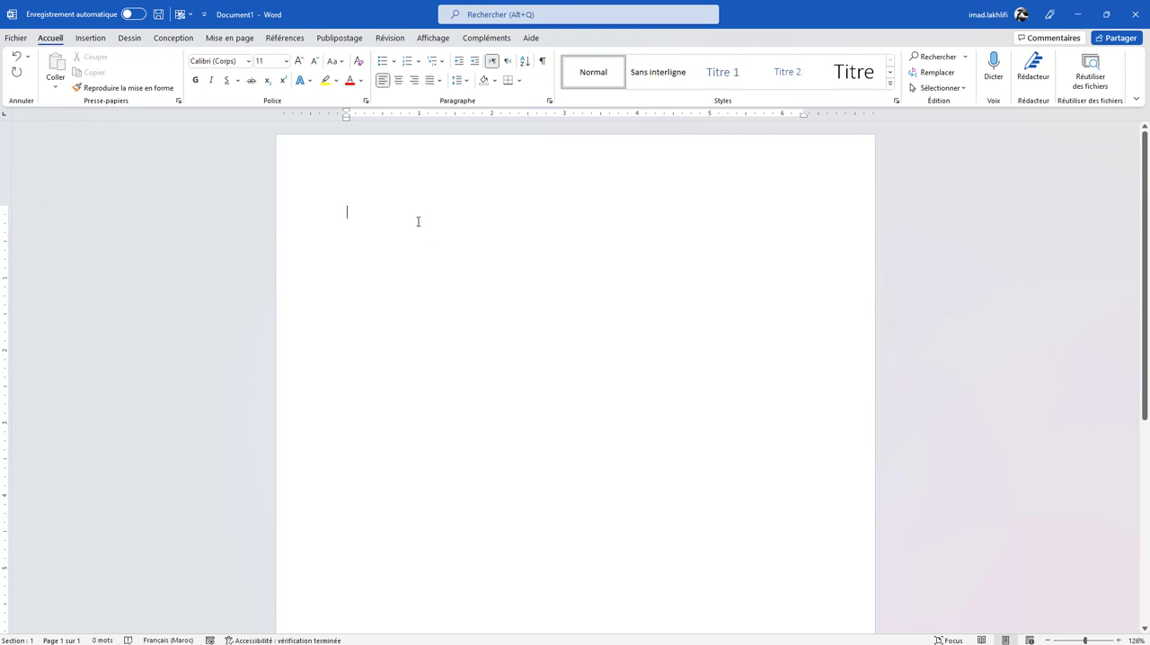
pyautogui.scroll(-5, 415, 303)
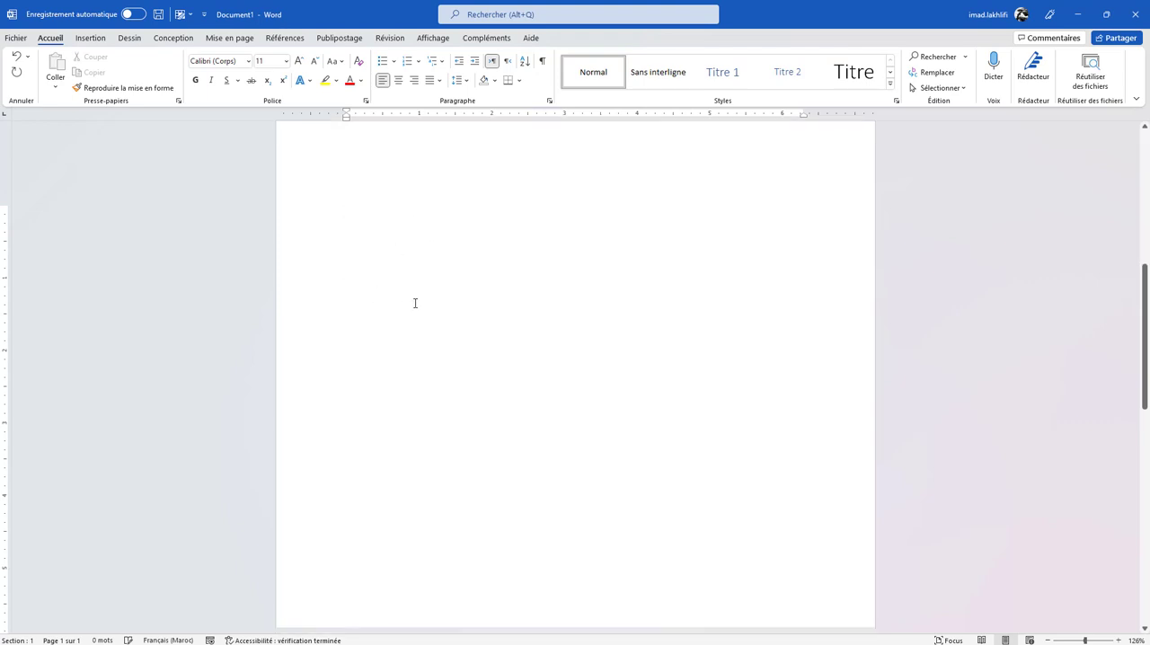
pyautogui.scroll(5, 414, 303)
pyautogui.scroll(-10, 414, 303)
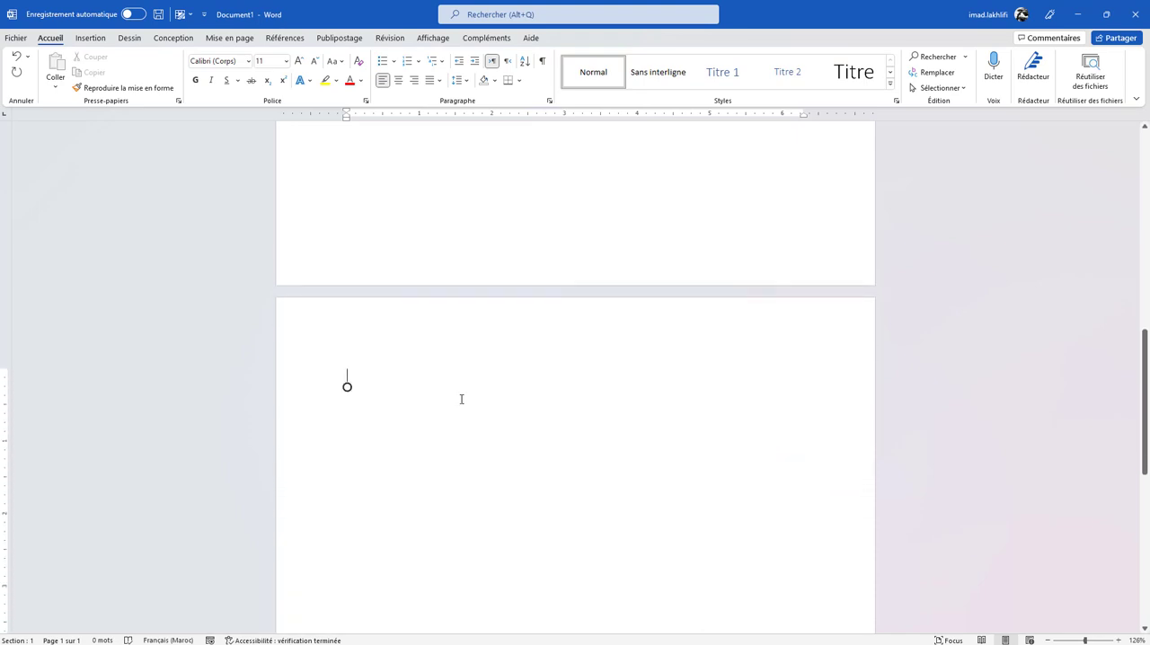
pyautogui.scroll(10, 461, 398)
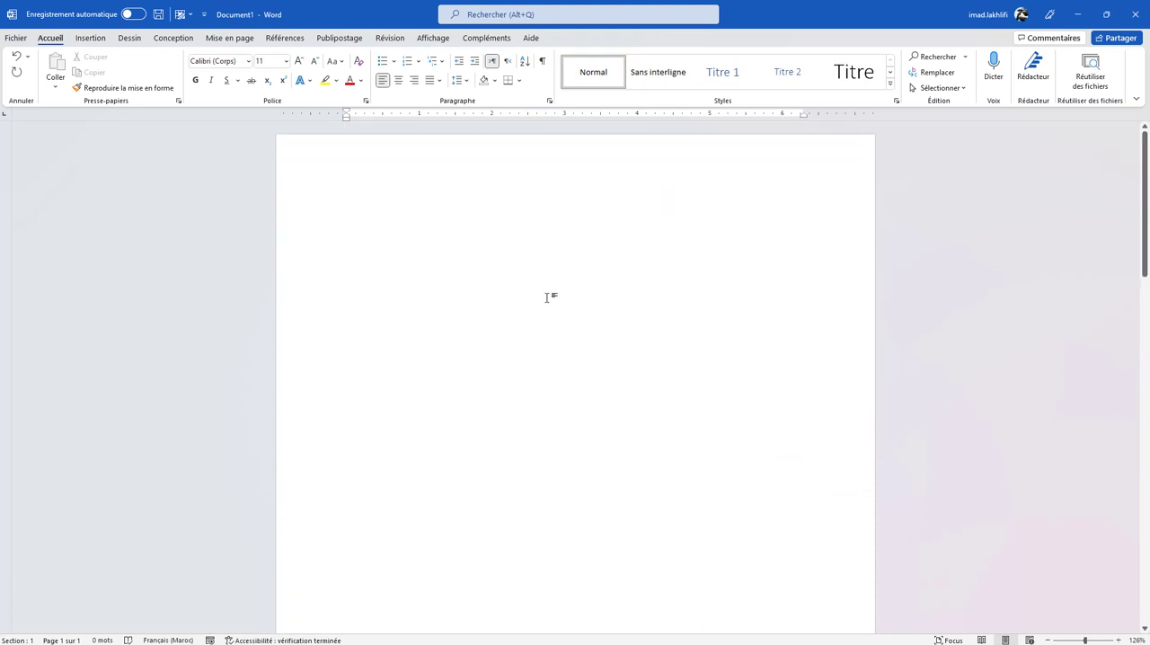
# - Display the paragraph marks and hidden formatting symbols, and examine them on both pages
pyautogui.click(497, 282)
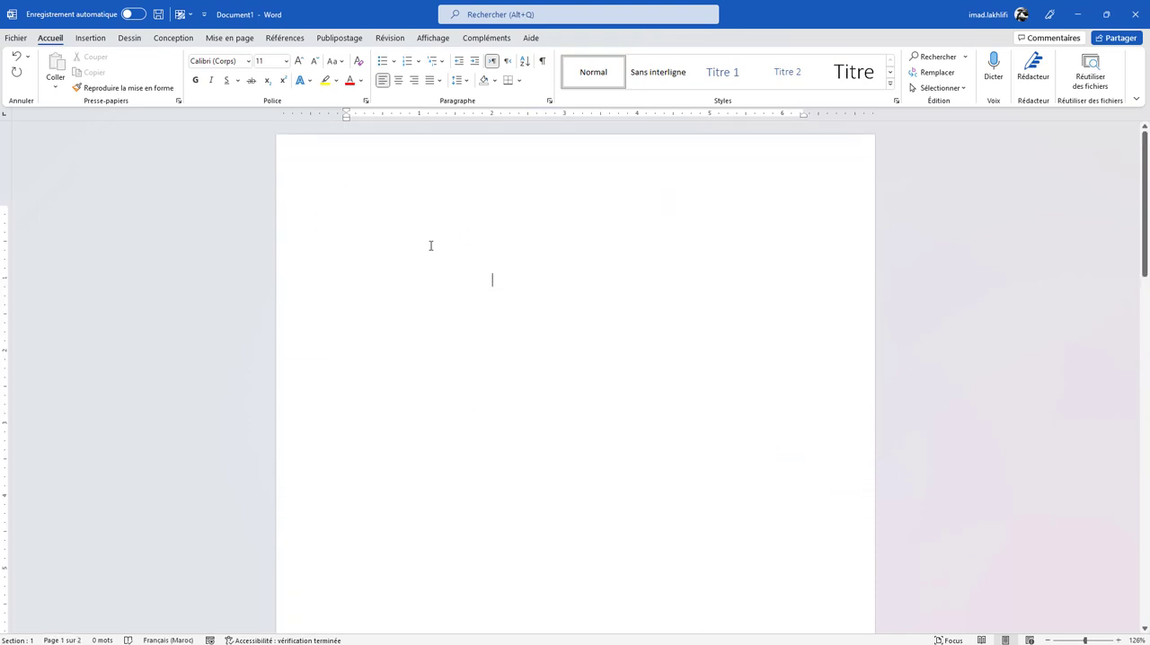
pyautogui.click(542, 61)
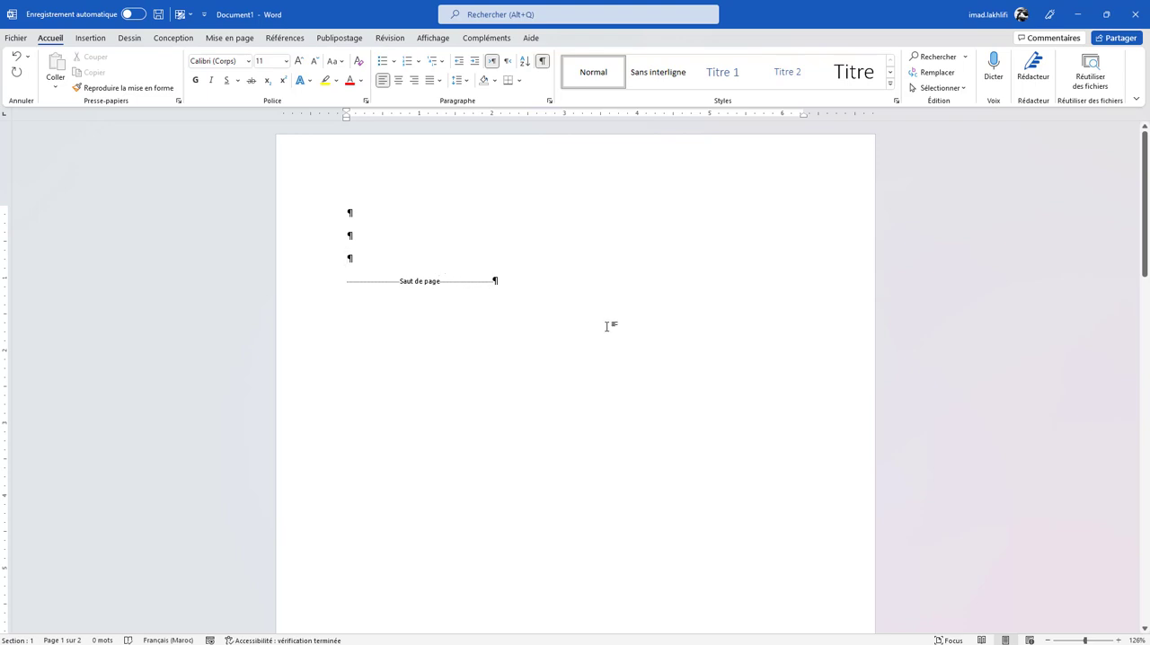
pyautogui.scroll(-10, 607, 326)
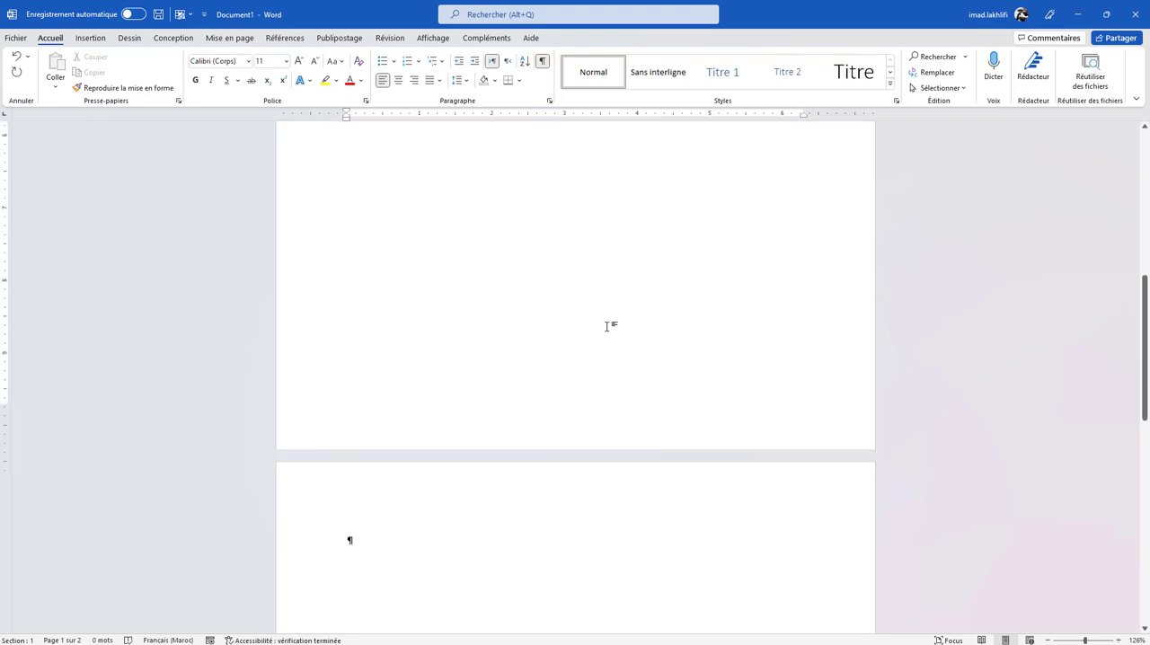
pyautogui.click(419, 257)
pyautogui.scroll(10, 418, 258)
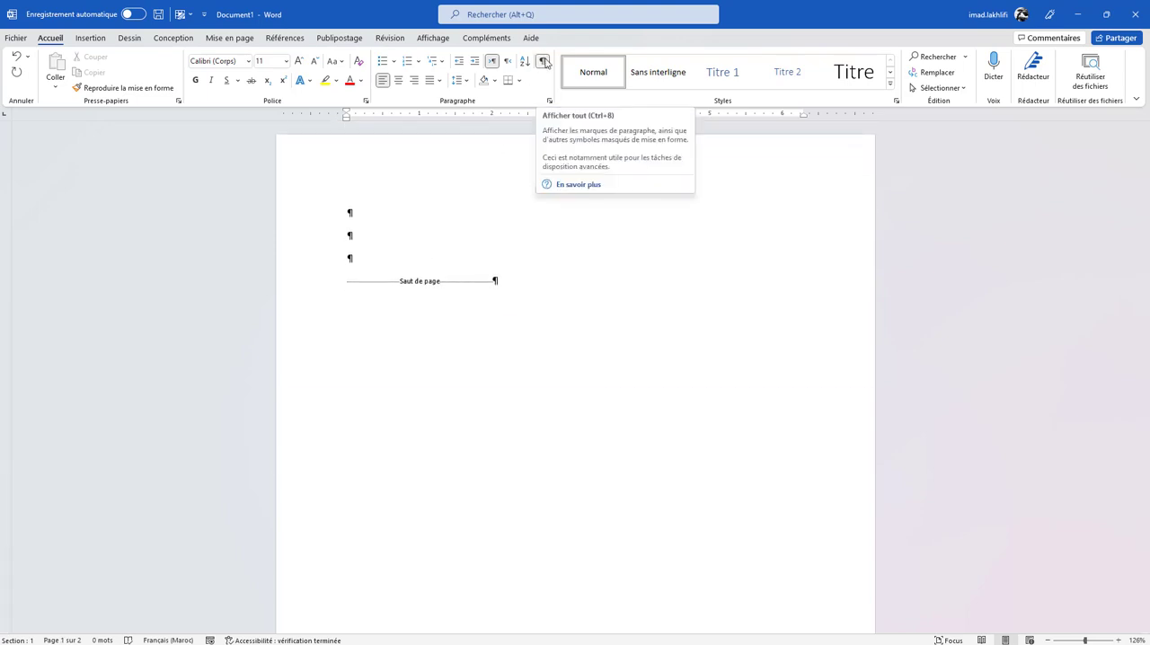
# - Hide the formatting symbols and view both pages without them
pyautogui.click(543, 61)
pyautogui.scroll(-8, 464, 362)
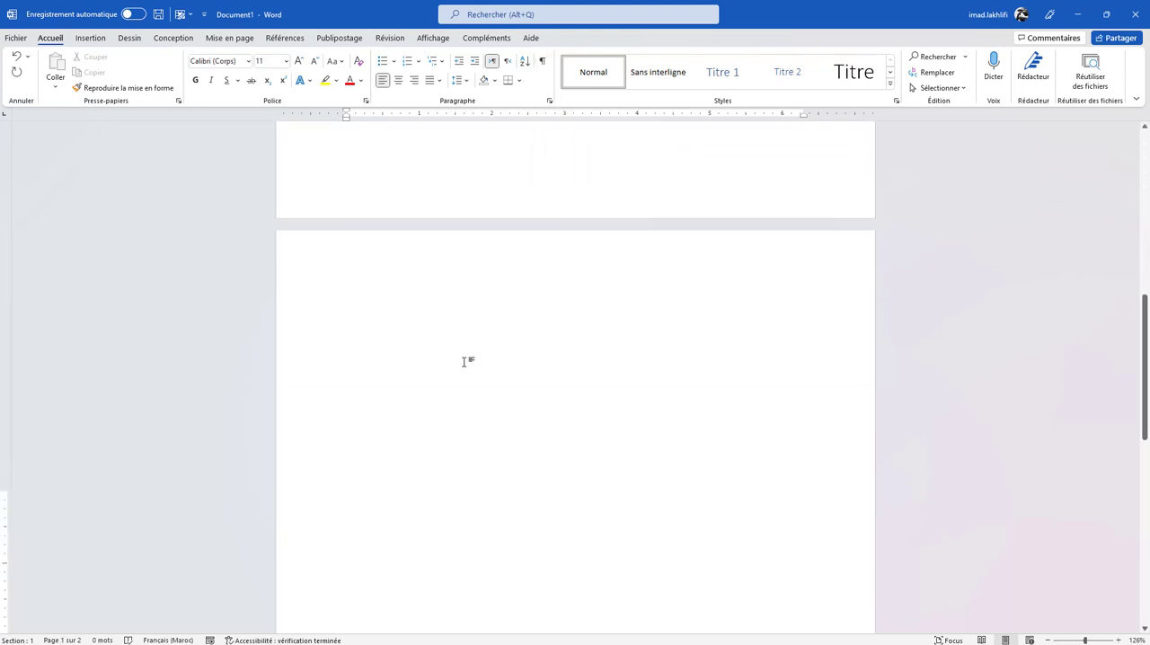
pyautogui.scroll(3, 463, 362)
pyautogui.scroll(-5, 464, 362)
pyautogui.scroll(1, 463, 362)
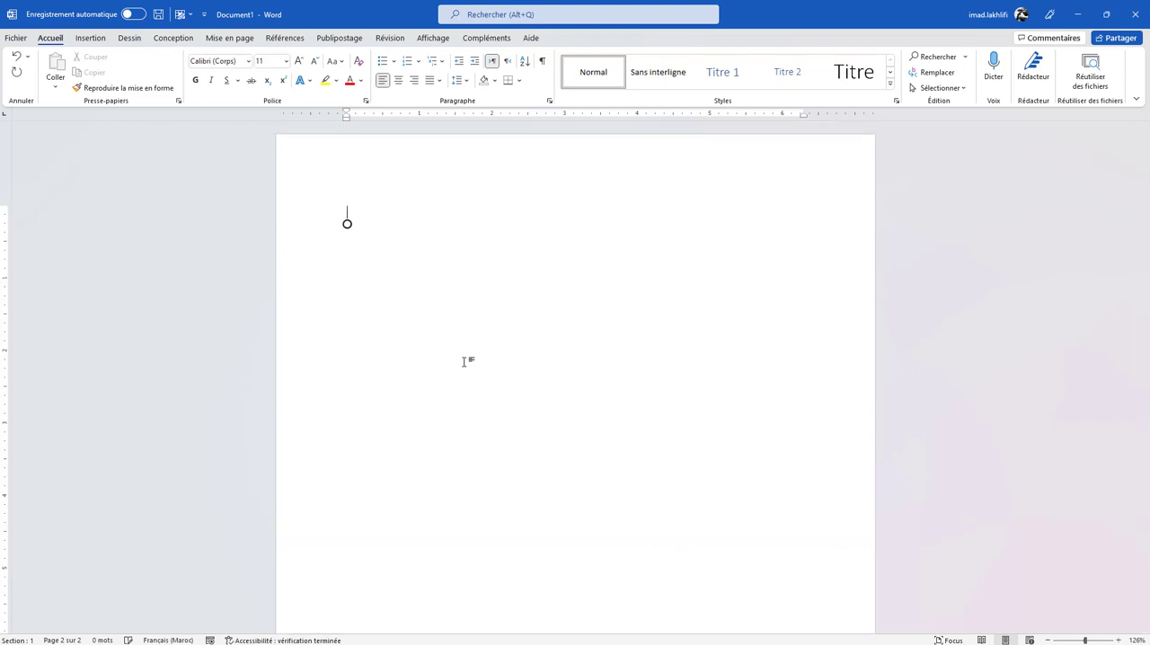
# - Delete the empty paragraphs and page break, checking the document with the formatting symbols switched on and off
pyautogui.press('BackSpace')
pyautogui.click(543, 62)
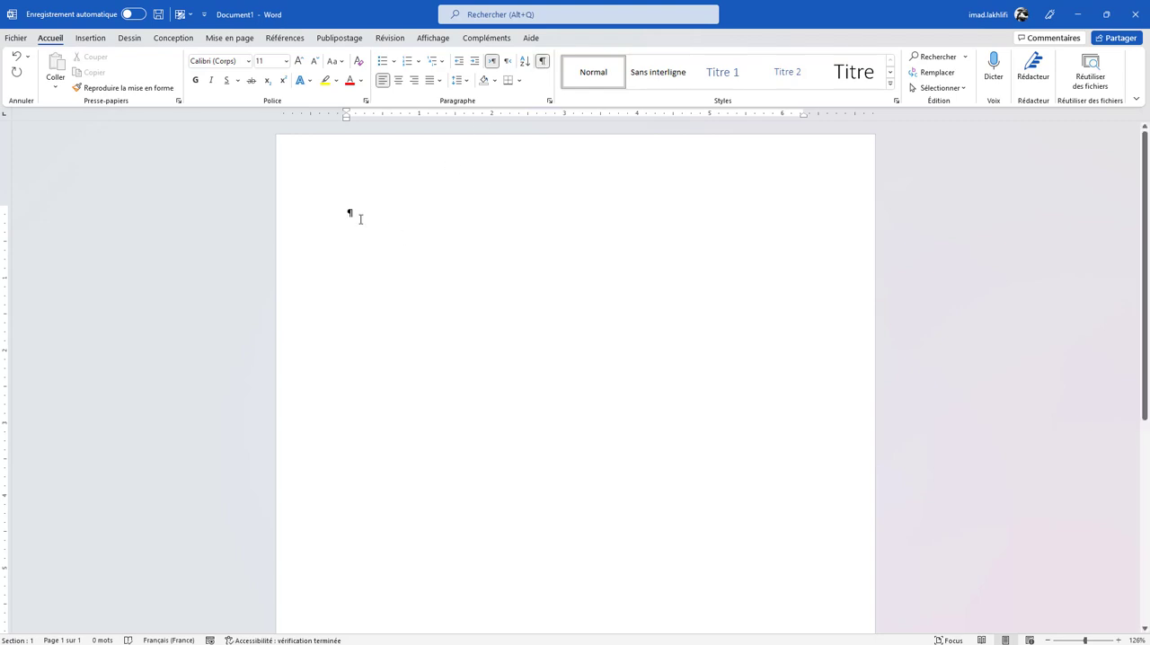
pyautogui.click(543, 62)
pyautogui.write('Fjgkhsdjhl,dc')
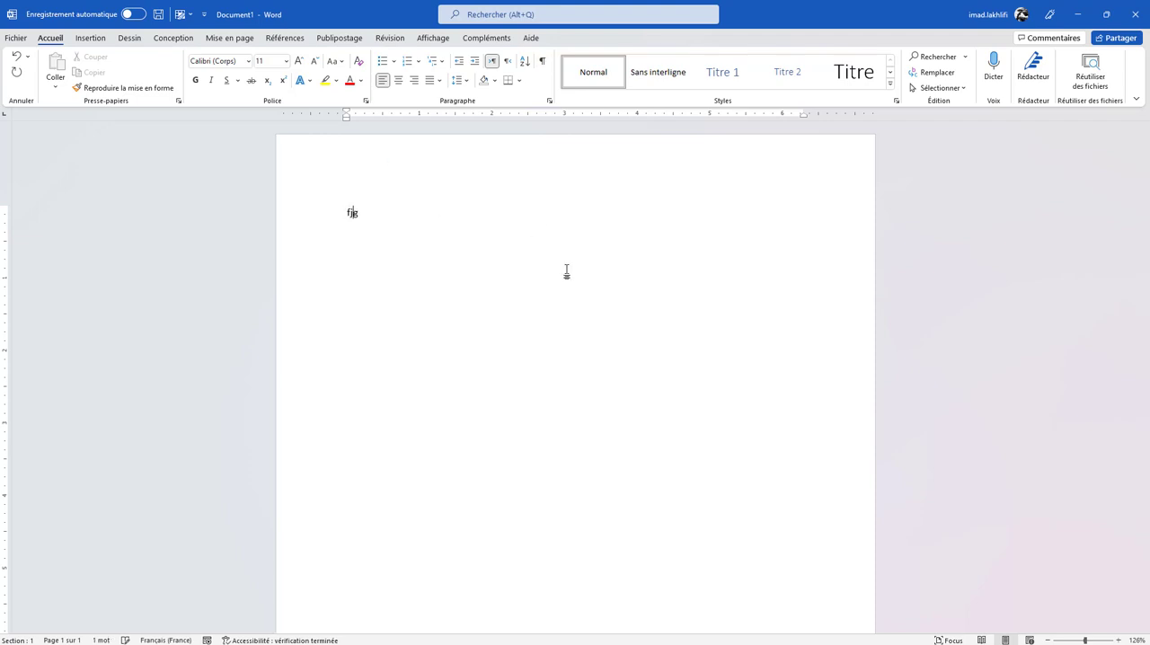
pyautogui.press('Return')
pyautogui.write('jbjknl')
pyautogui.press('BackSpace')
pyautogui.press('BackSpace')
pyautogui.press('BackSpace')
pyautogui.press('BackSpace')
pyautogui.press('BackSpace')
pyautogui.press('BackSpace')
pyautogui.press('BackSpace')
pyautogui.press('BackSpace')
pyautogui.press('BackSpace')
pyautogui.press('BackSpace')
pyautogui.press('BackSpace')
pyautogui.press('BackSpace')
pyautogui.press('BackSpace')
pyautogui.press('BackSpace')
pyautogui.press('BackSpace')
pyautogui.press('BackSpace')
pyautogui.press('BackSpace')
pyautogui.press('BackSpace')
pyautogui.press('BackSpace')
pyautogui.press('BackSpace')
# - Fill the document with placeholder text using the lorem function with 80 paragraphs, and look through the pages
pyautogui.write('lorem(')
pyautogui.press('BackSpace')
pyautogui.press('BackSpace')
pyautogui.write('80')
pyautogui.press('Return')
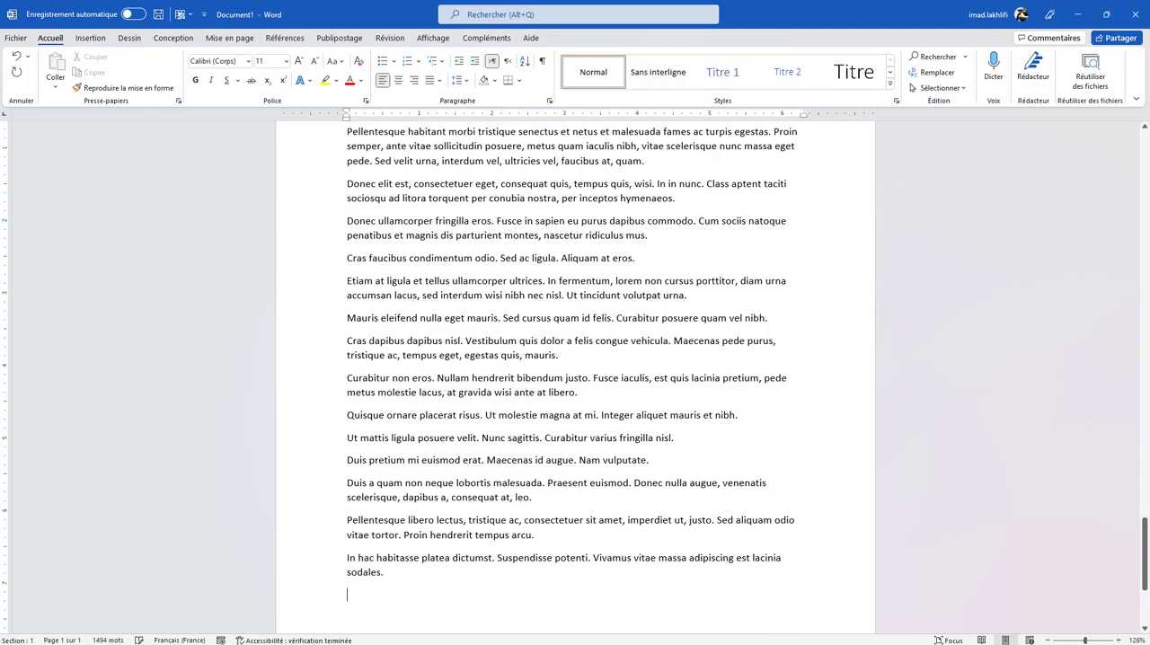
pyautogui.scroll(20, 575, 377)
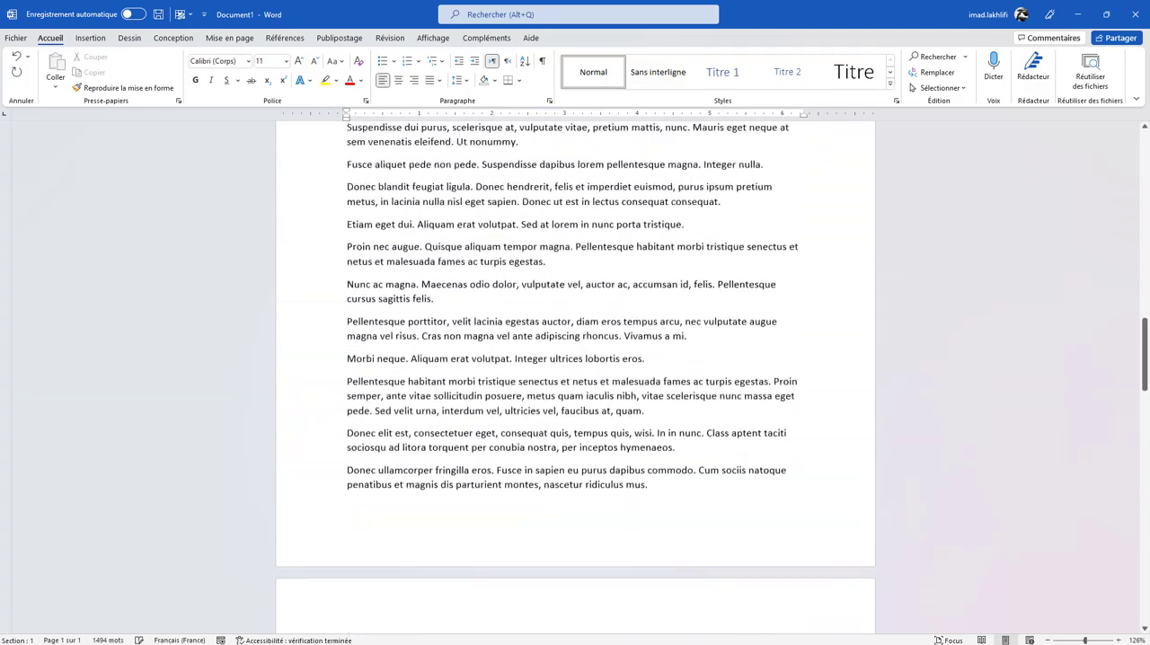
pyautogui.scroll(-10, 591, 361)
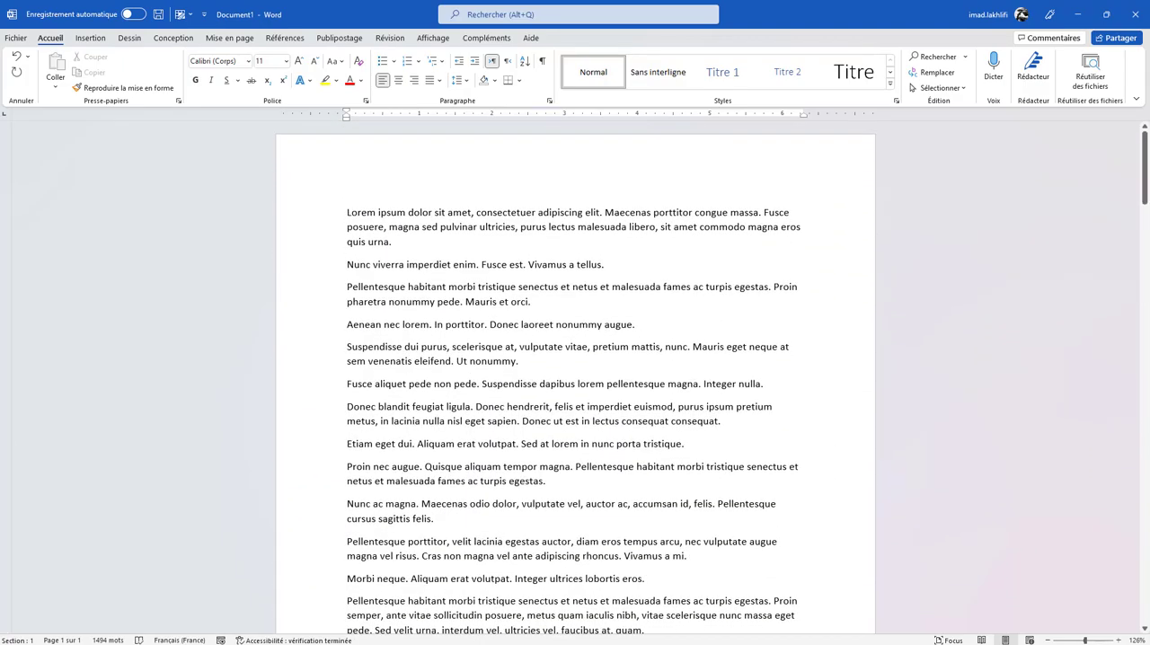
pyautogui.scroll(5, 591, 361)
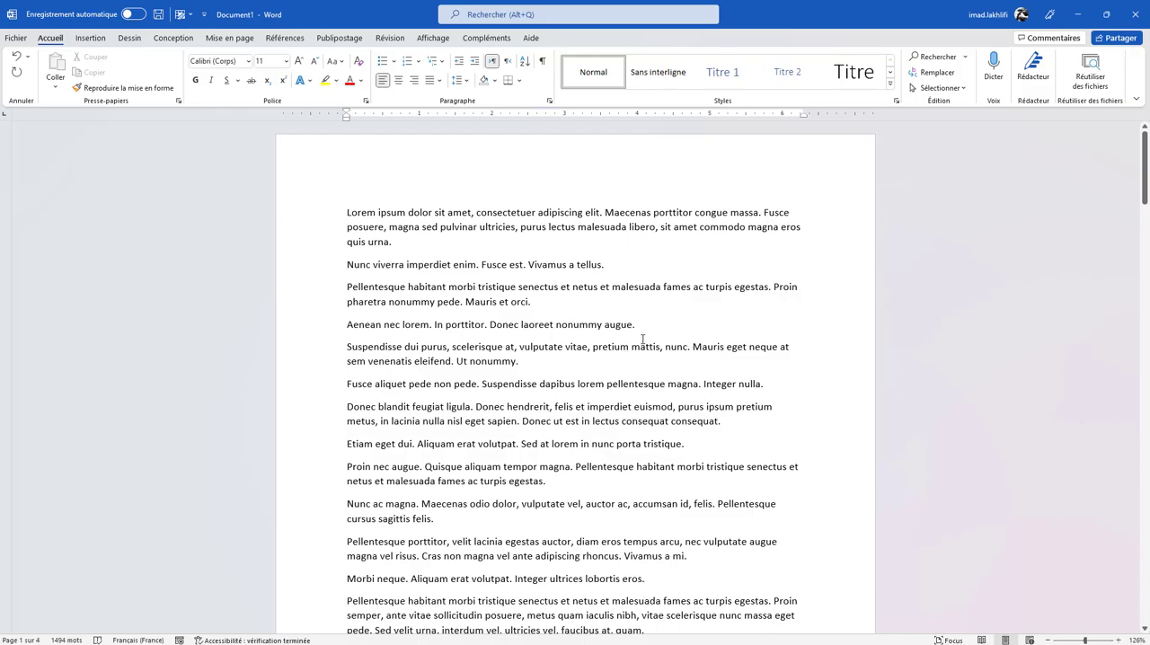
# - Insert a page break after the paragraph ending "Donec laoreet nonummy augue." and check the resulting layout
pyautogui.click(656, 324)
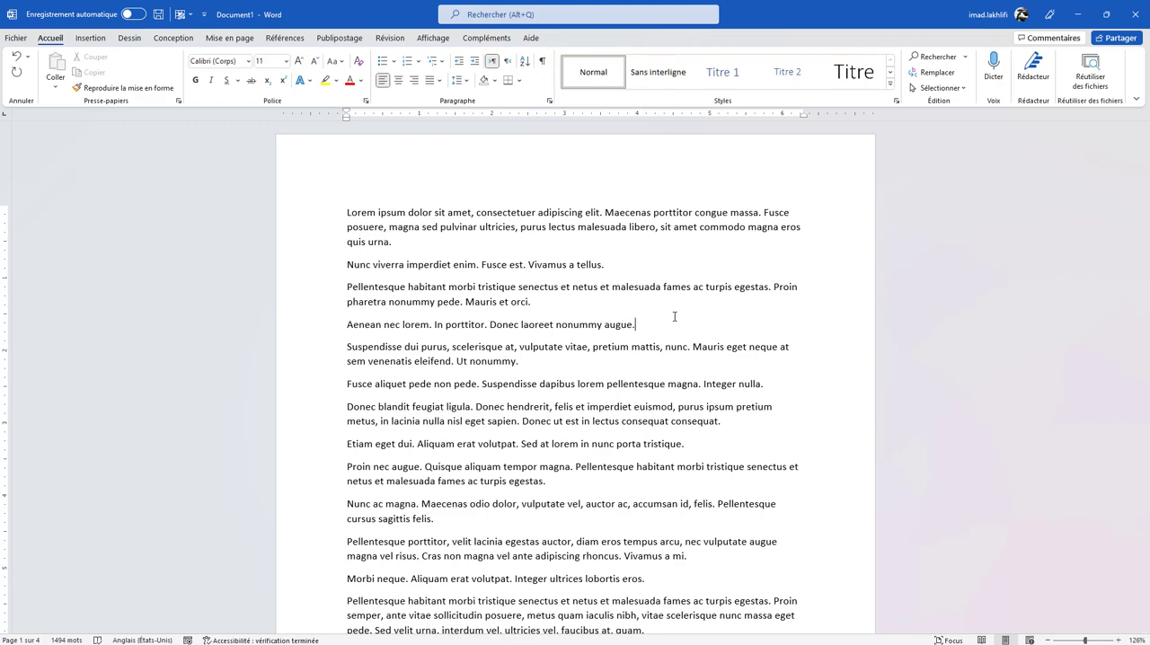
pyautogui.hotkey('ctrl', 'Return')
pyautogui.scroll(-2, 674, 316)
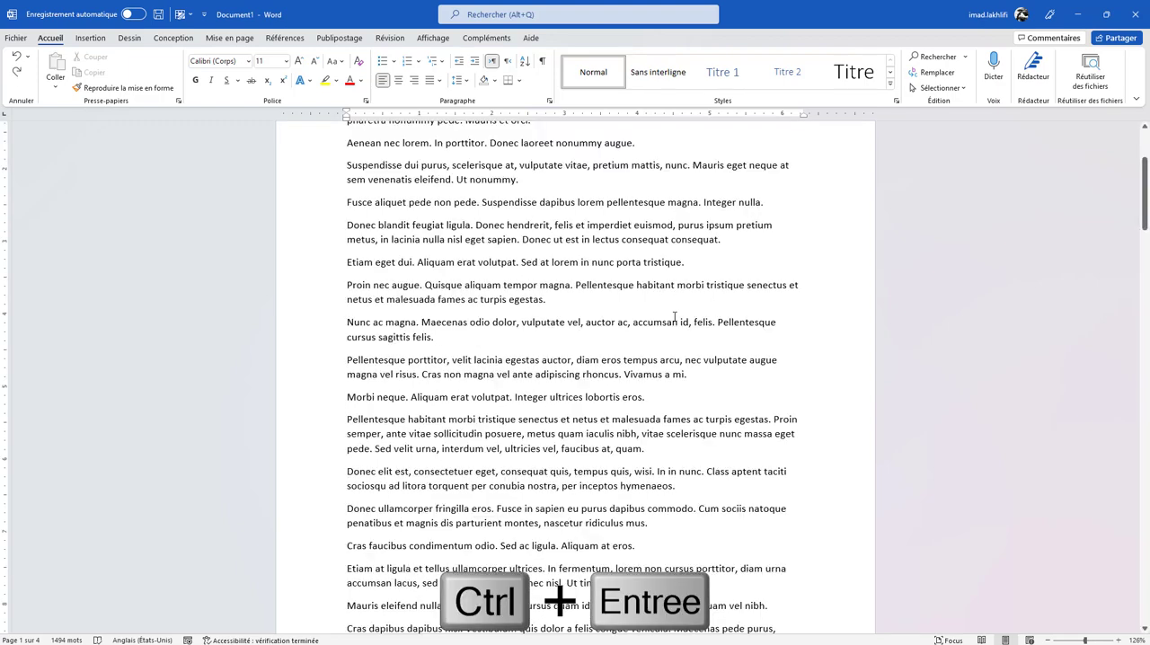
pyautogui.hotkey('ctrl', 'Return')
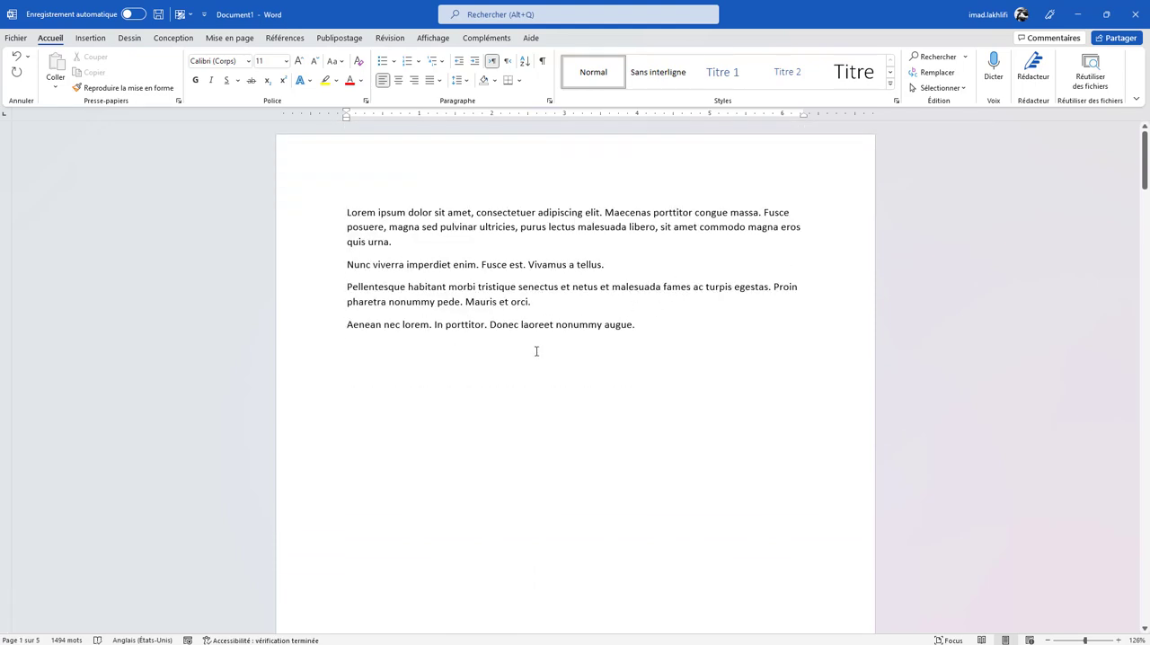
pyautogui.scroll(-8, 672, 356)
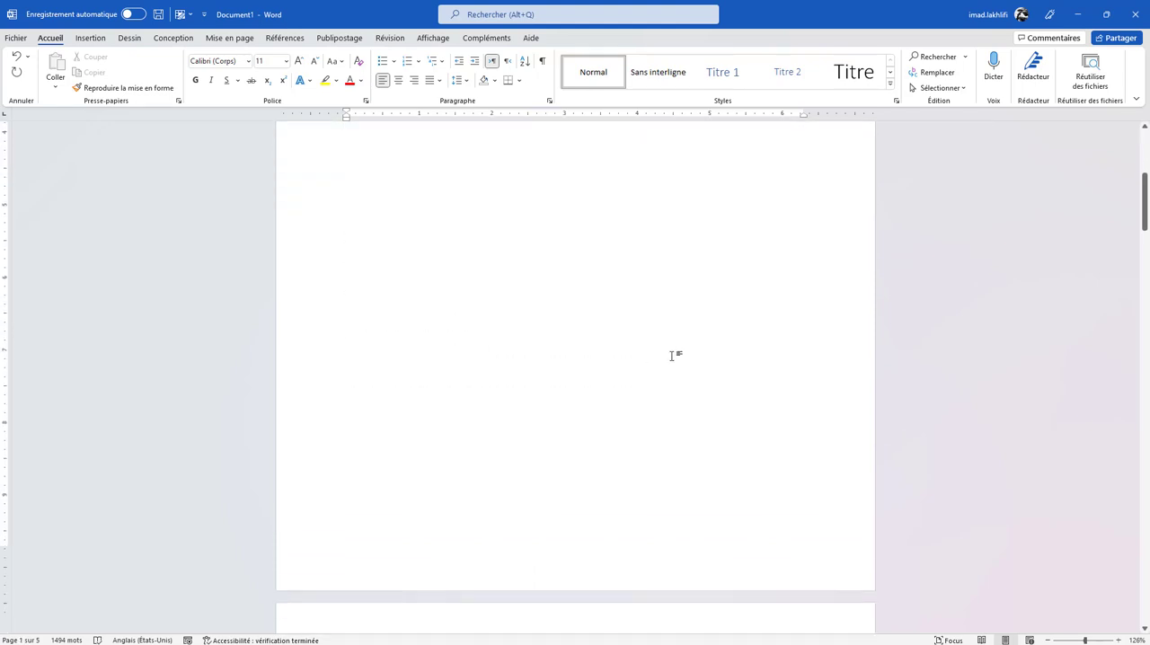
pyautogui.scroll(1, 656, 414)
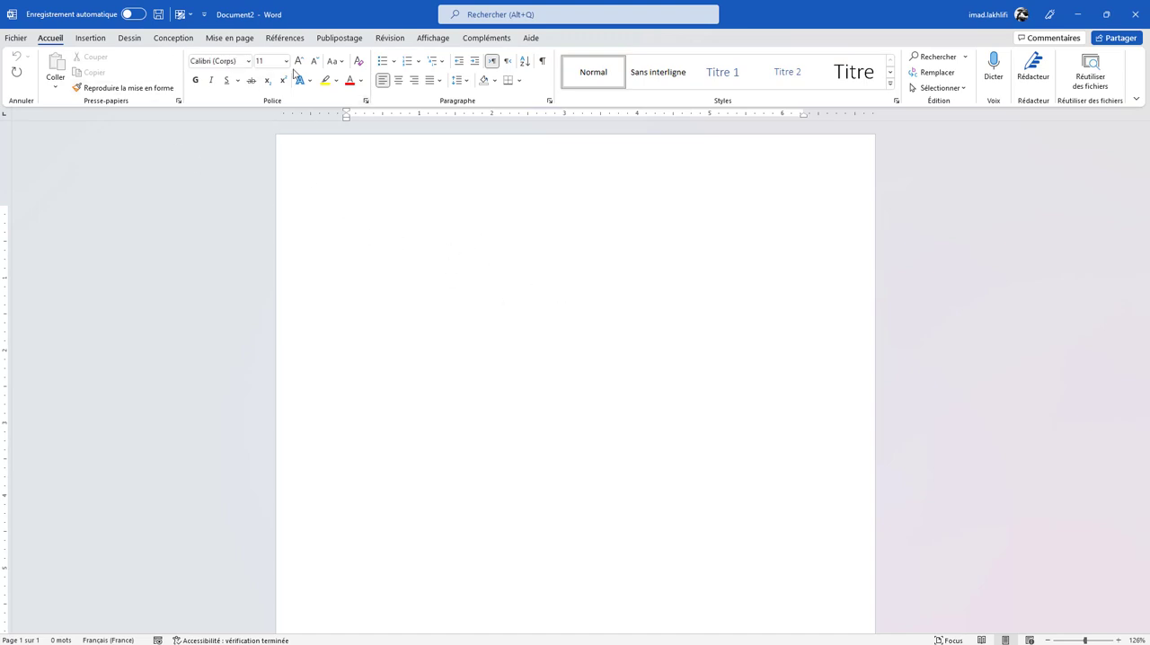
# - Draw a diamond shape about 2.67" high and 2.33" wide near the top of the blank page
pyautogui.click(90, 38)
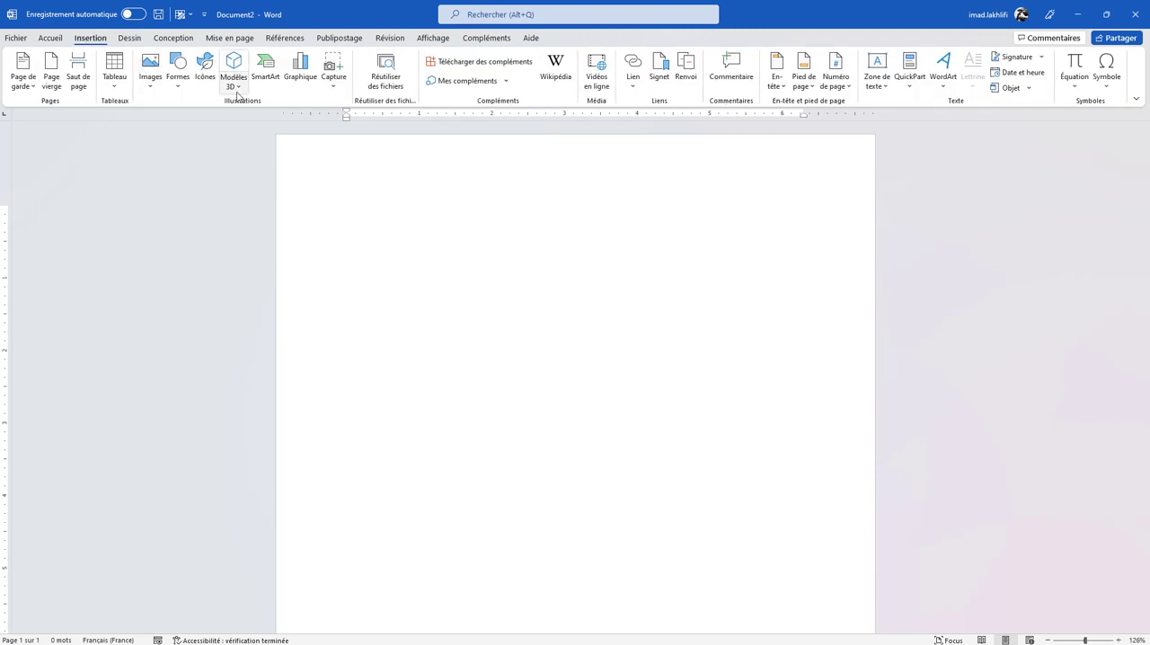
pyautogui.click(179, 79)
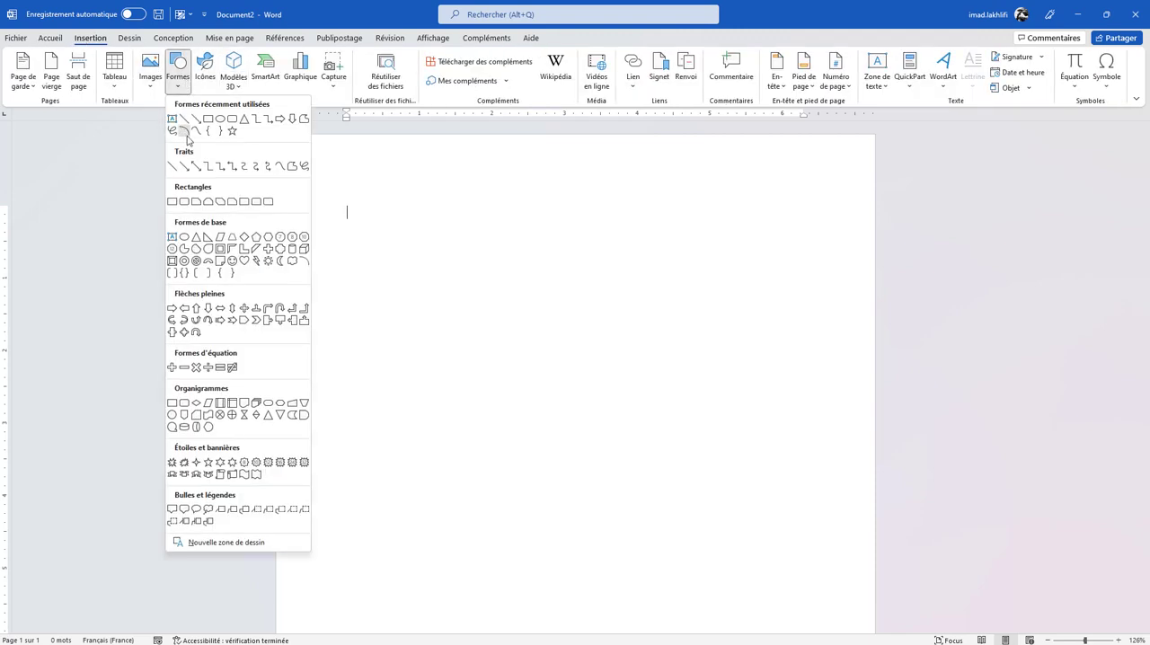
pyautogui.click(246, 237)
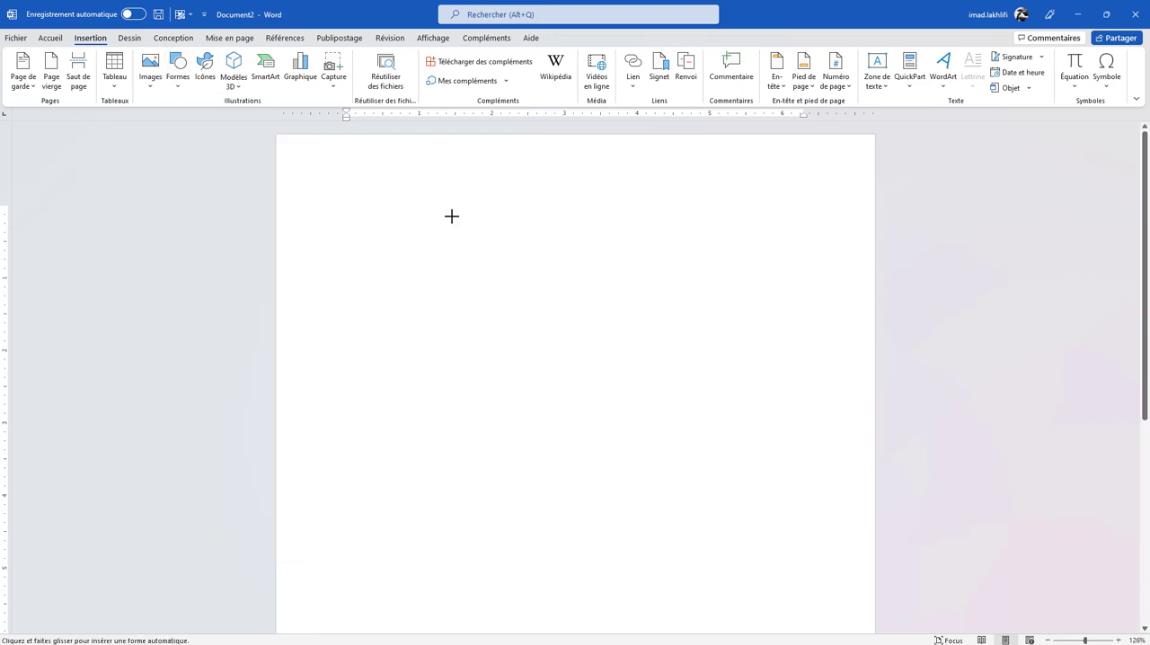
pyautogui.moveTo(439, 216); pyautogui.dragTo(609, 410)
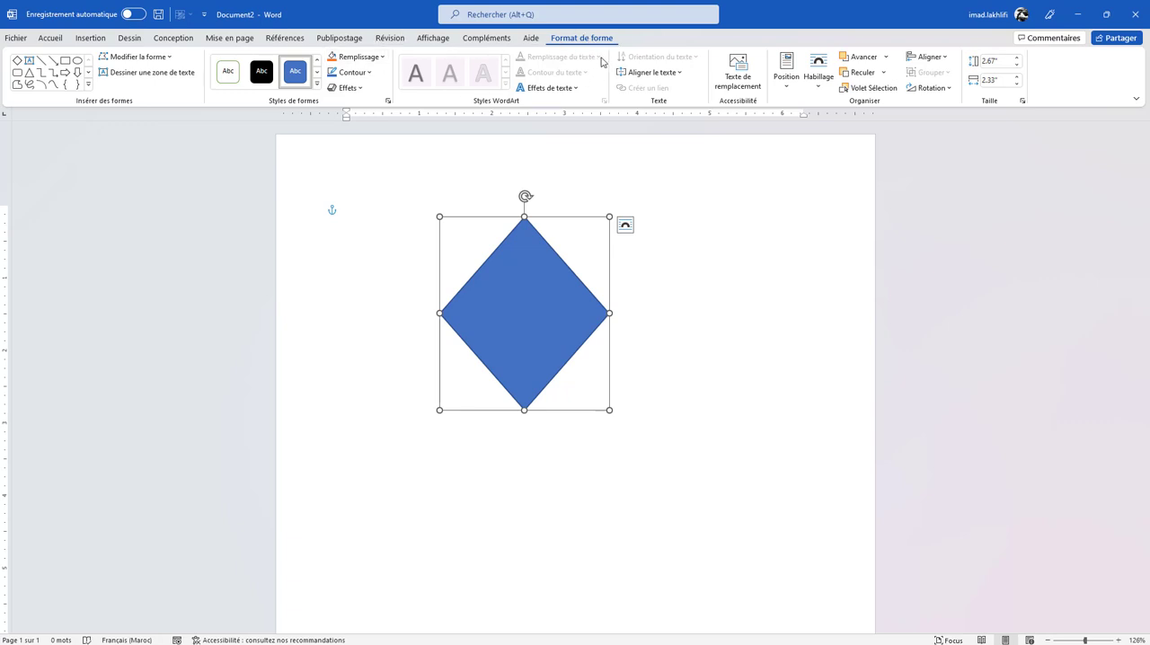
# - Fill the diamond with the picture Main.png from the Documents folder, and select the shape again after deselecting it
pyautogui.click(383, 58)
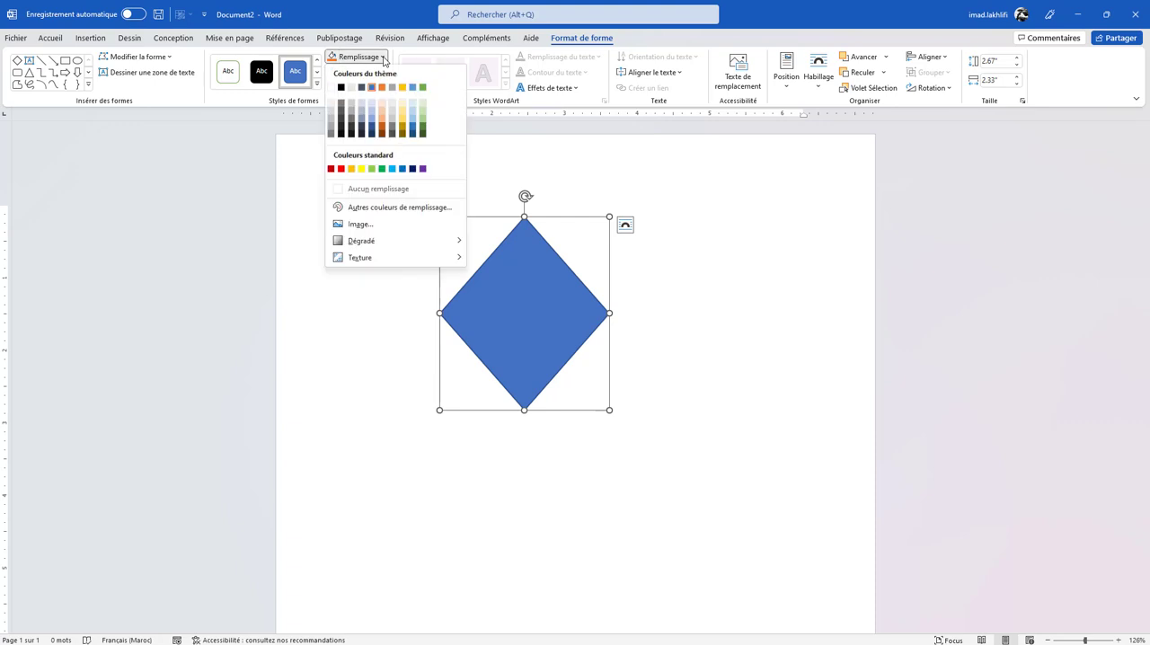
pyautogui.click(355, 225)
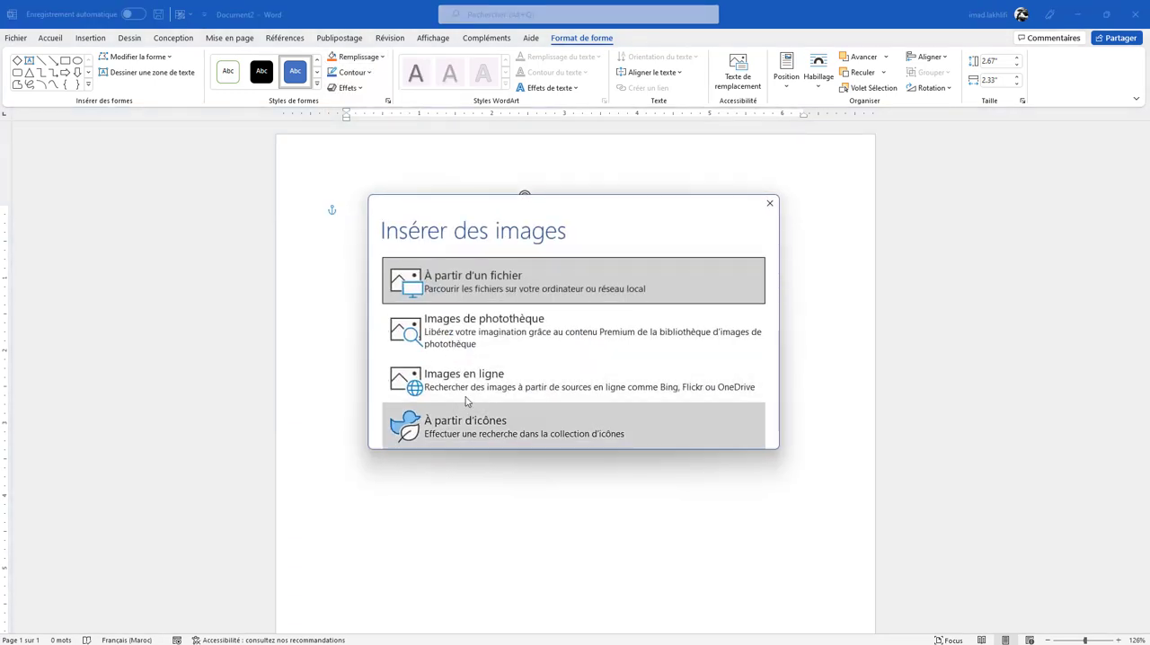
pyautogui.click(446, 278)
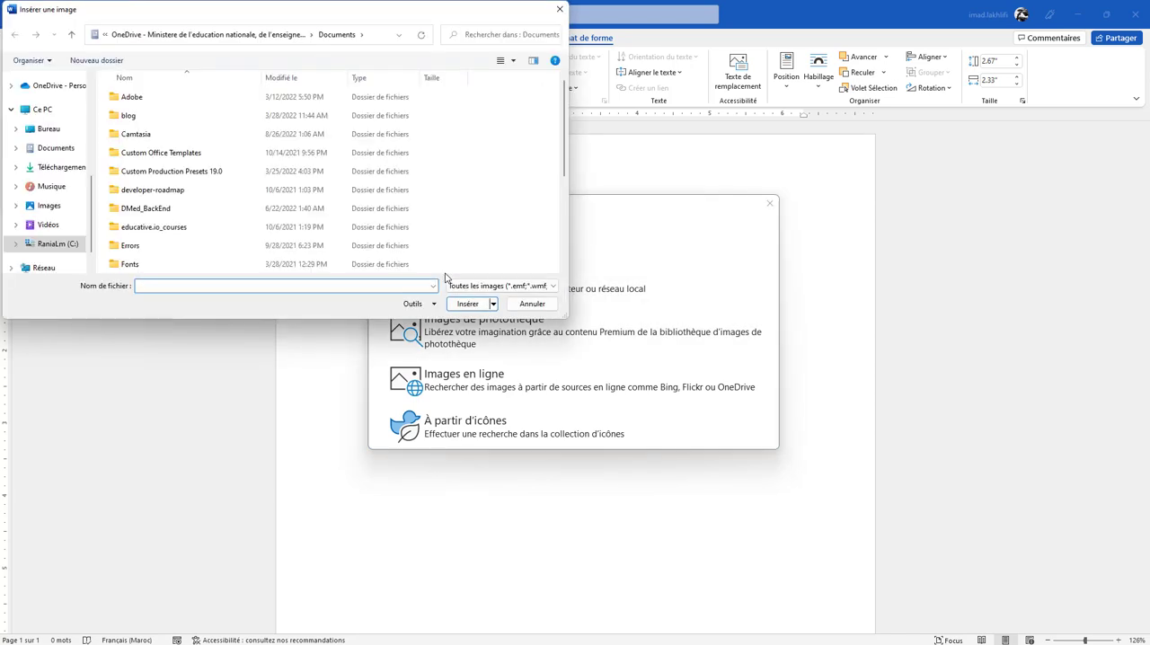
pyautogui.scroll(-3, 444, 277)
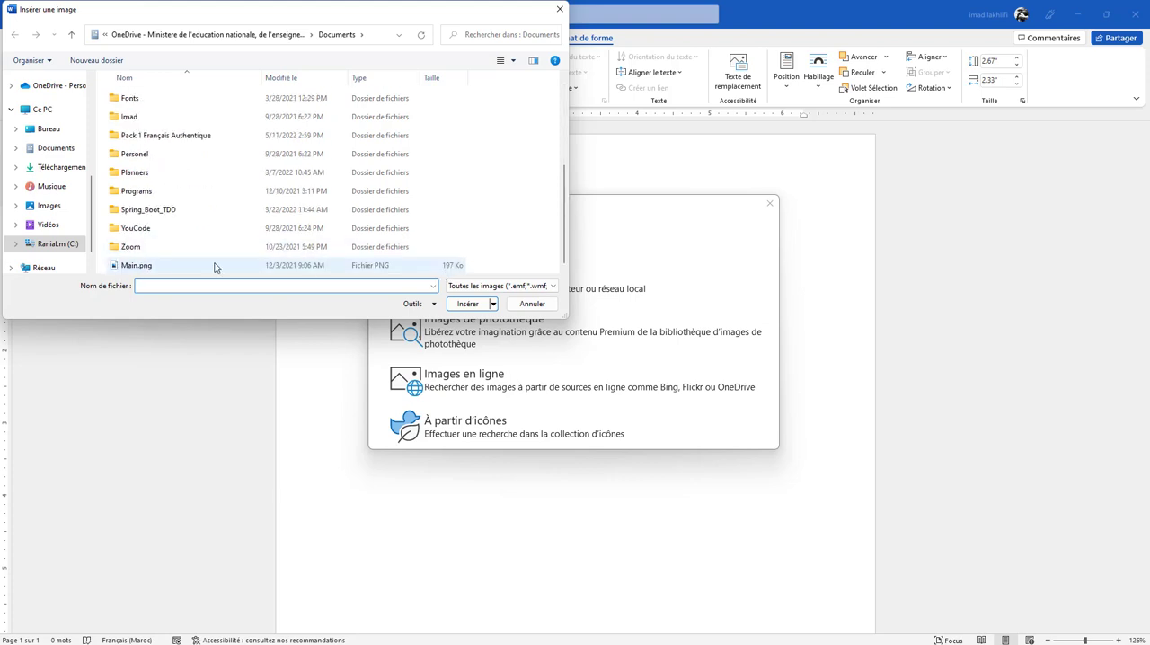
pyautogui.click(214, 266)
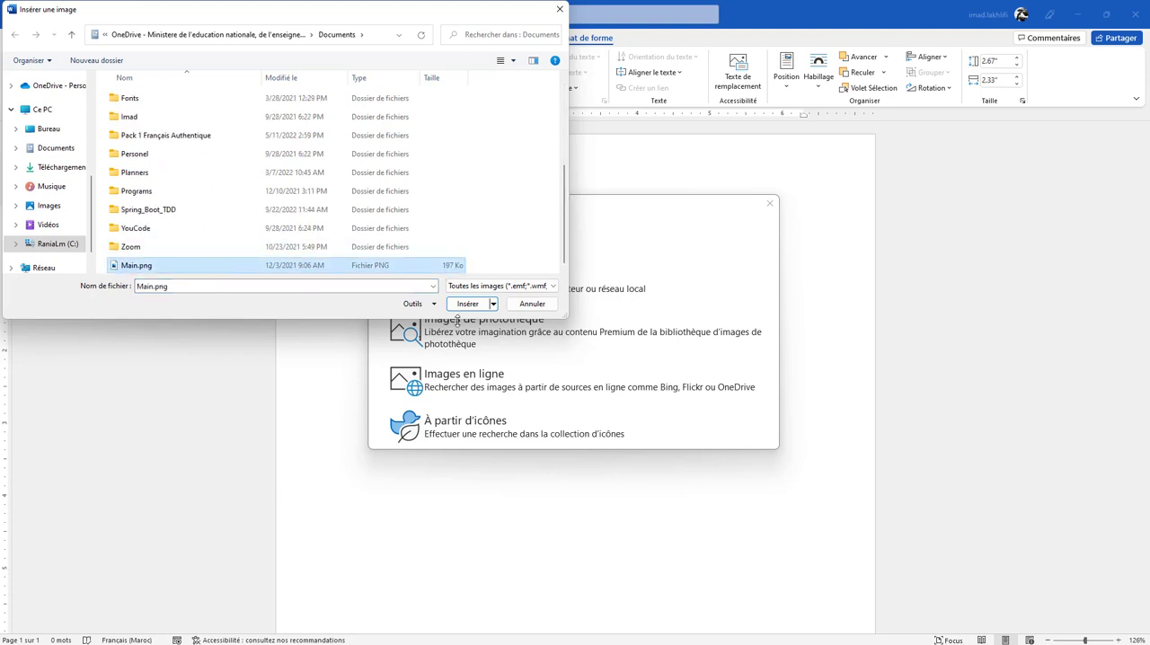
pyautogui.click(471, 308)
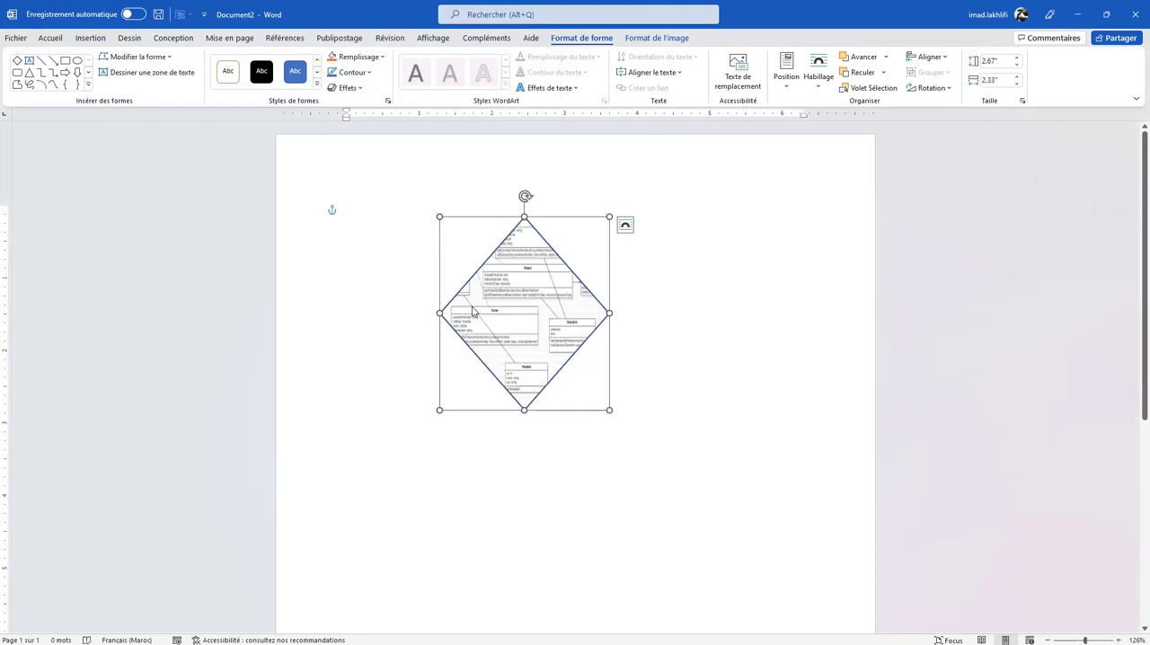
pyautogui.click(748, 379)
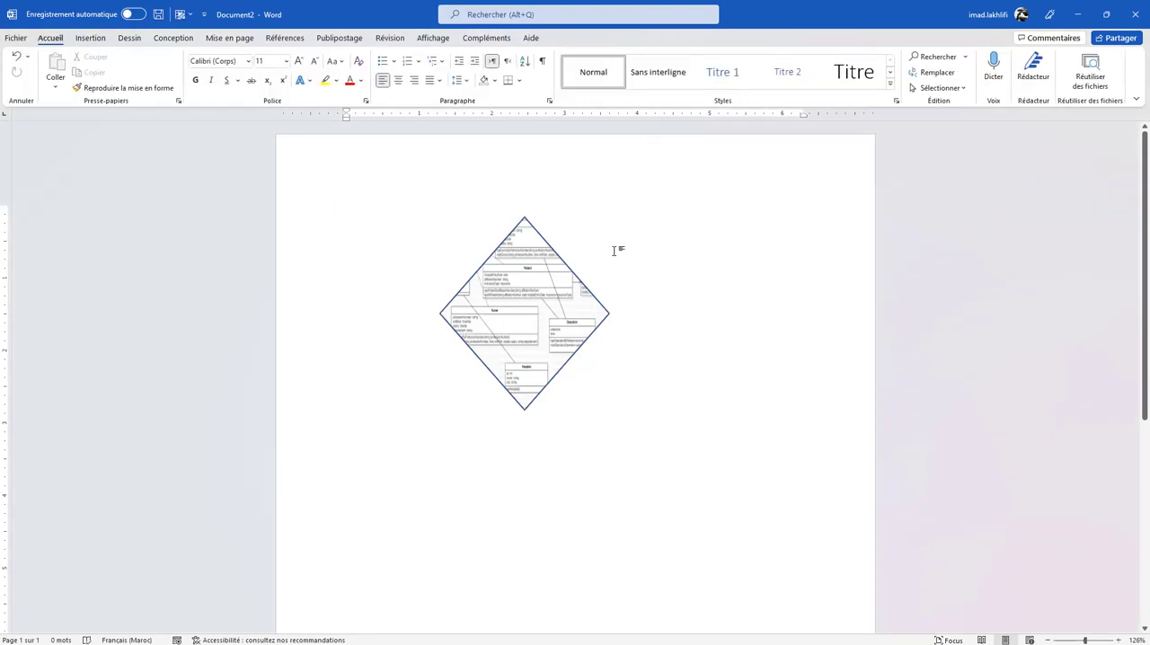
pyautogui.click(534, 284)
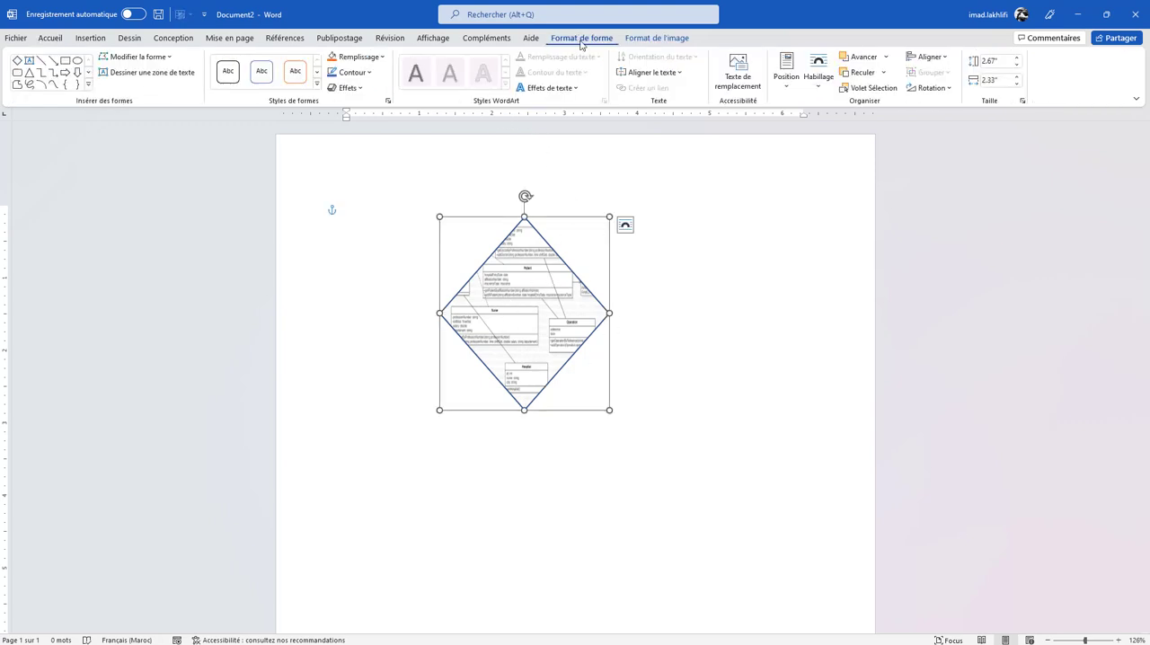
# - Remove the outline from the picture-filled diamond shape
pyautogui.click(352, 72)
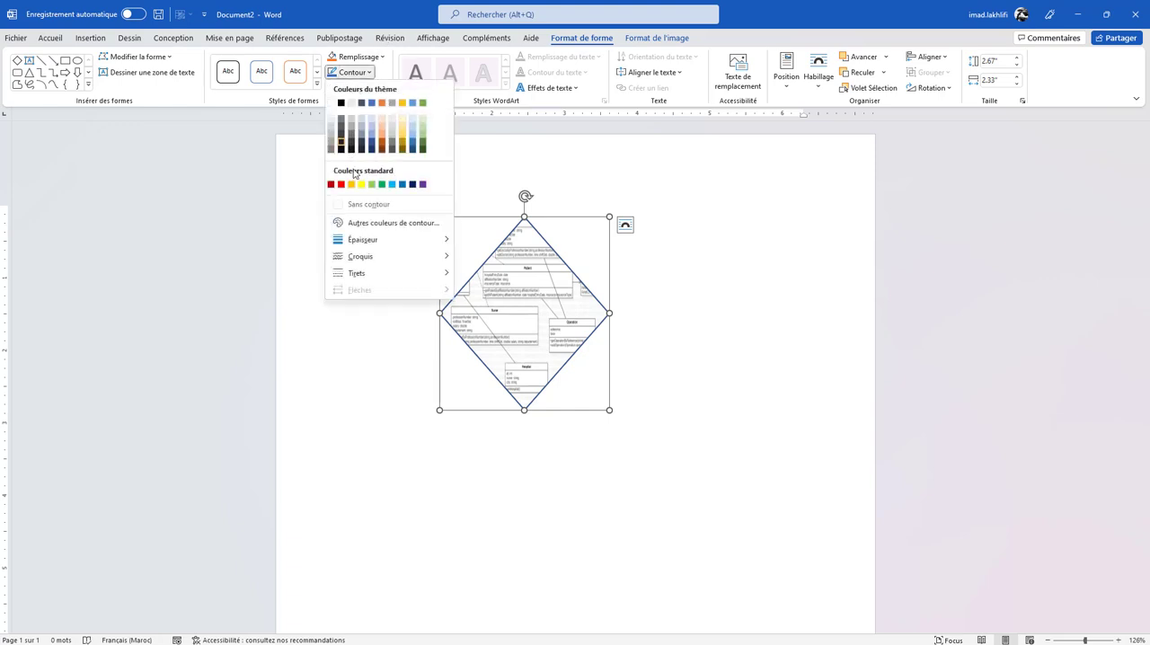
pyautogui.click(353, 205)
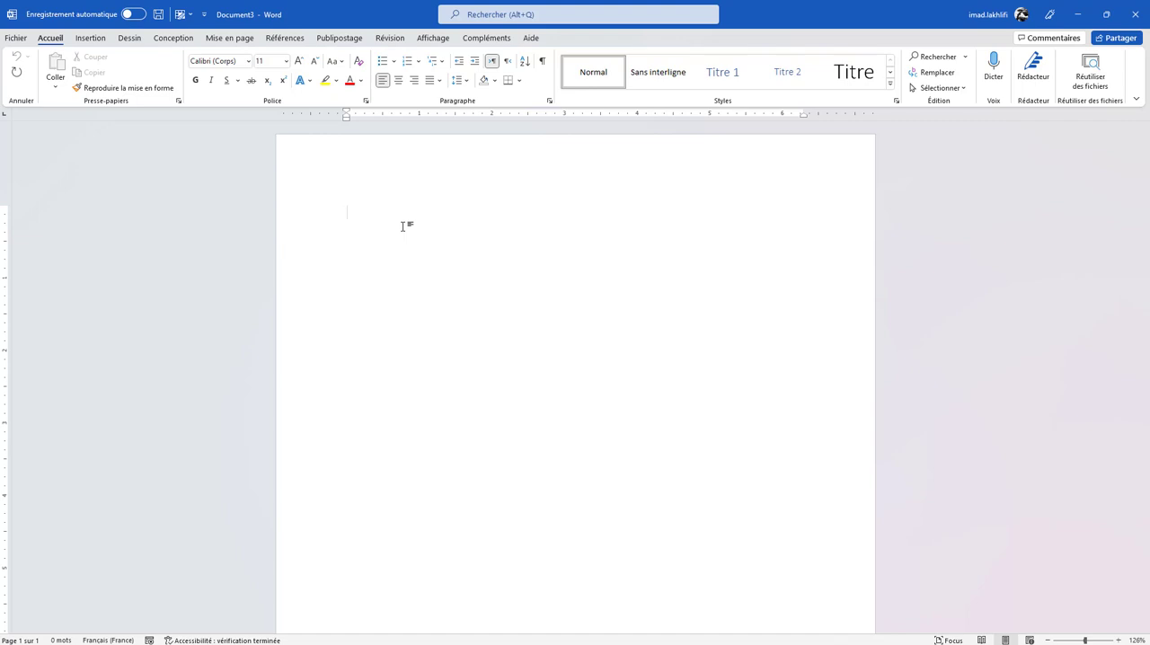
# - Generate five paragraphs of placeholder text in the blank Document3 with the function =lorem(5)
pyautogui.write('=')
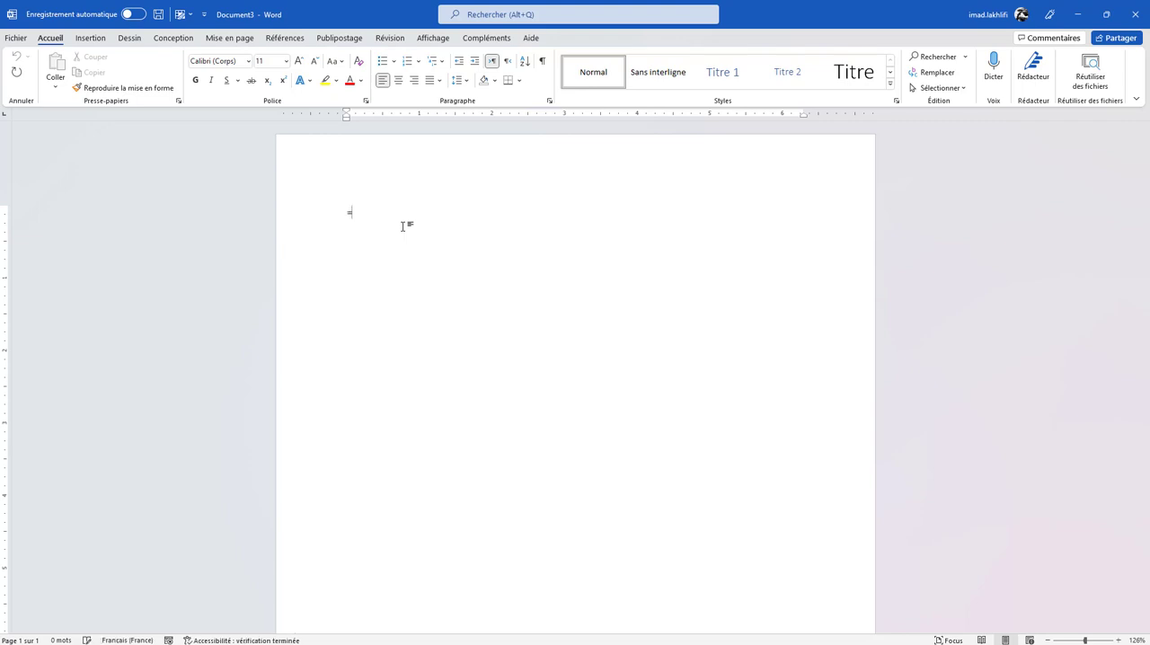
pyautogui.write('lore')
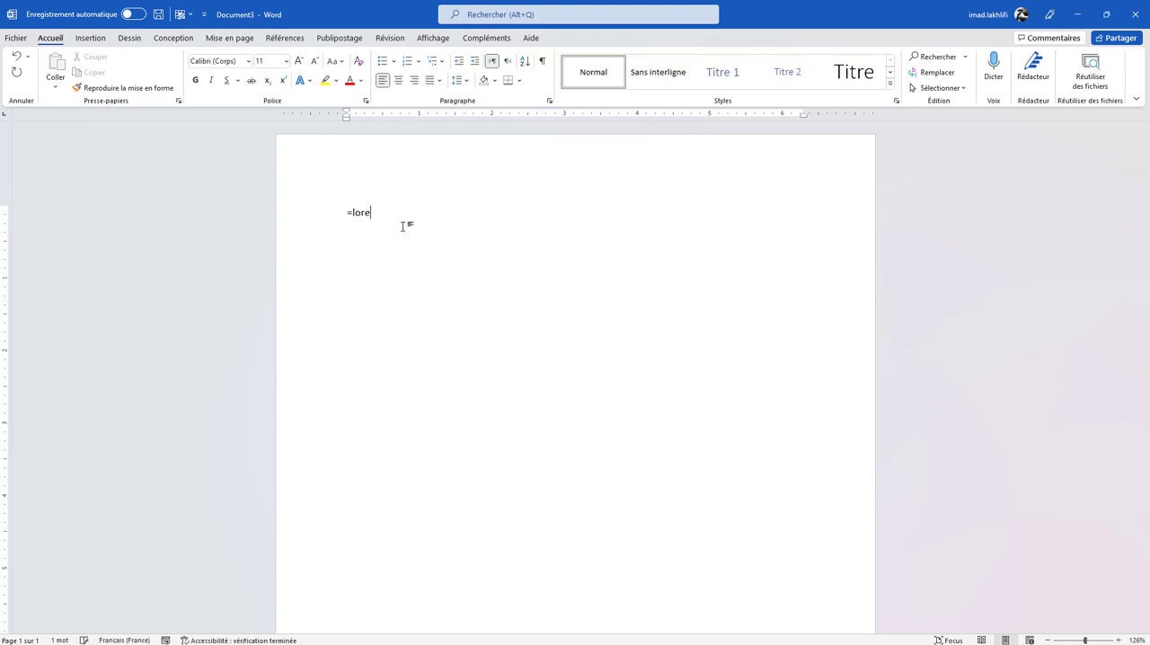
pyautogui.write('m(5)')
pyautogui.press('Return')
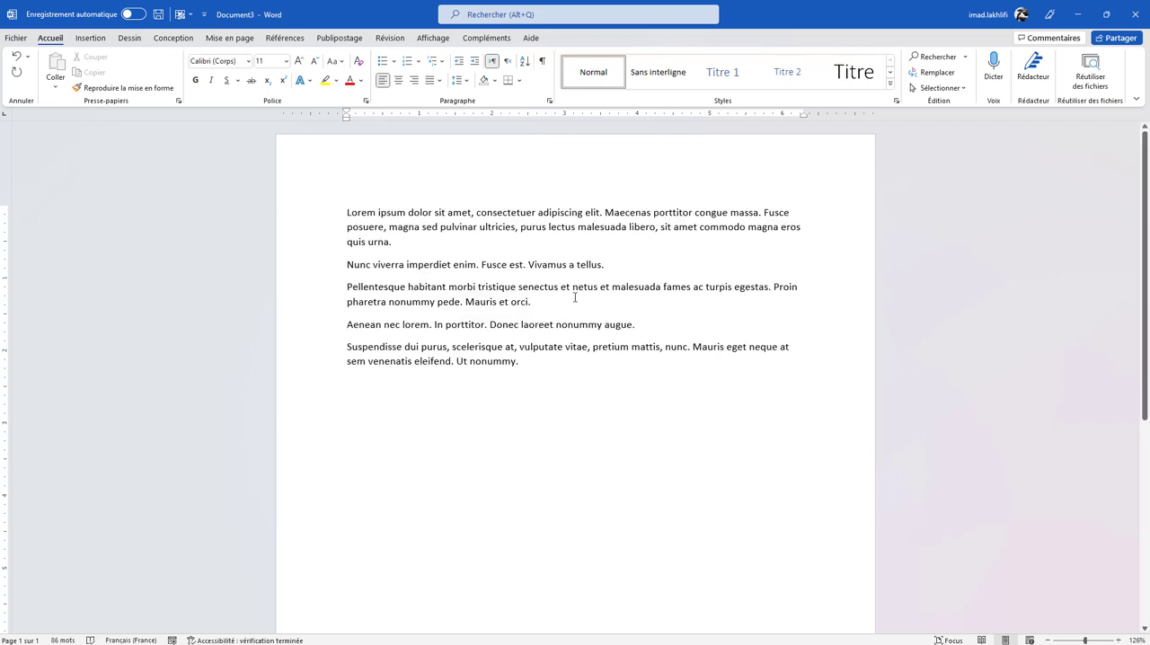
# - Insert the text of the file MOS_Word2016_Projet7.docx on a new line after the paragraph ending "Vivamus a tellus." and review the pages
pyautogui.click(634, 271)
pyautogui.press('Return')
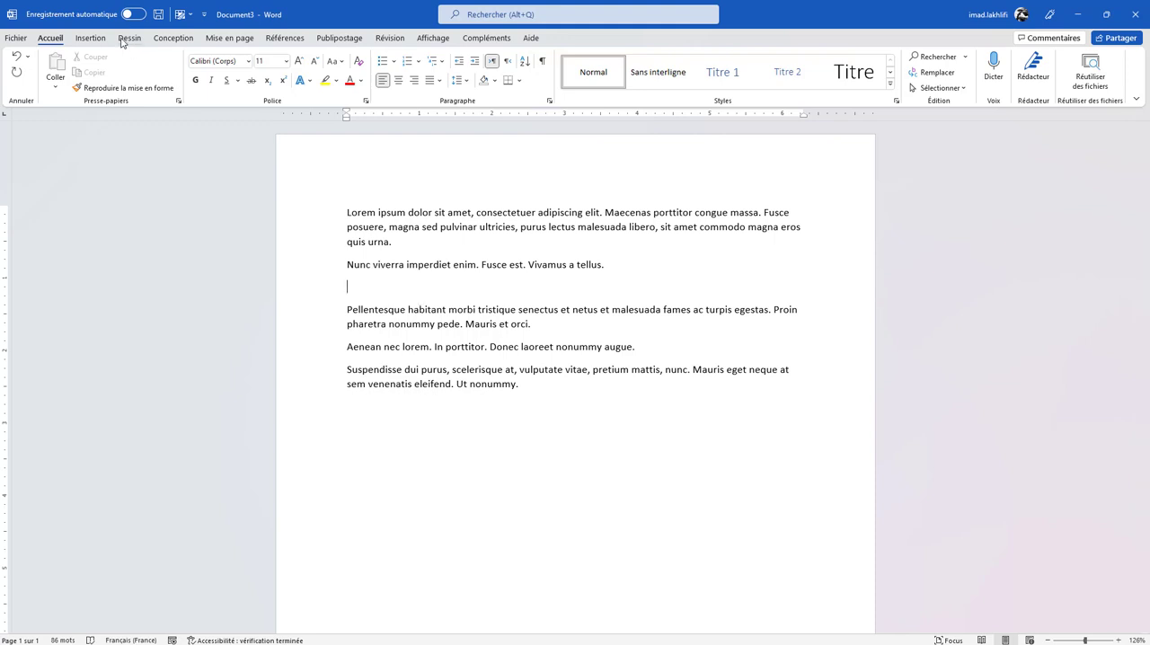
pyautogui.click(91, 38)
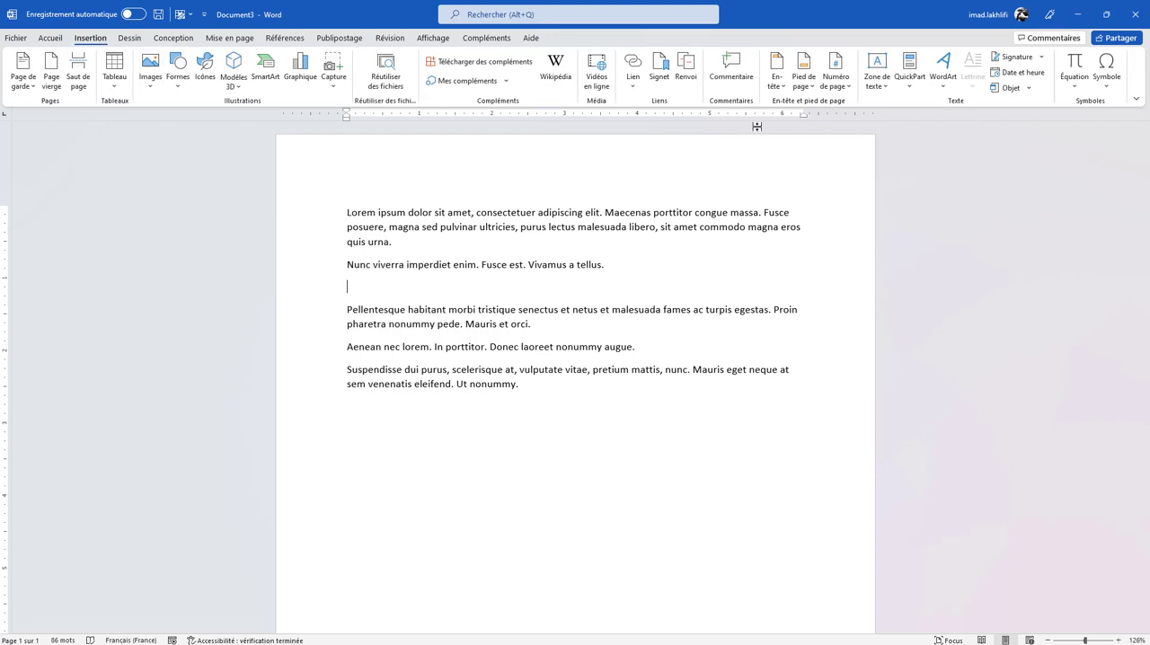
pyautogui.click(1029, 88)
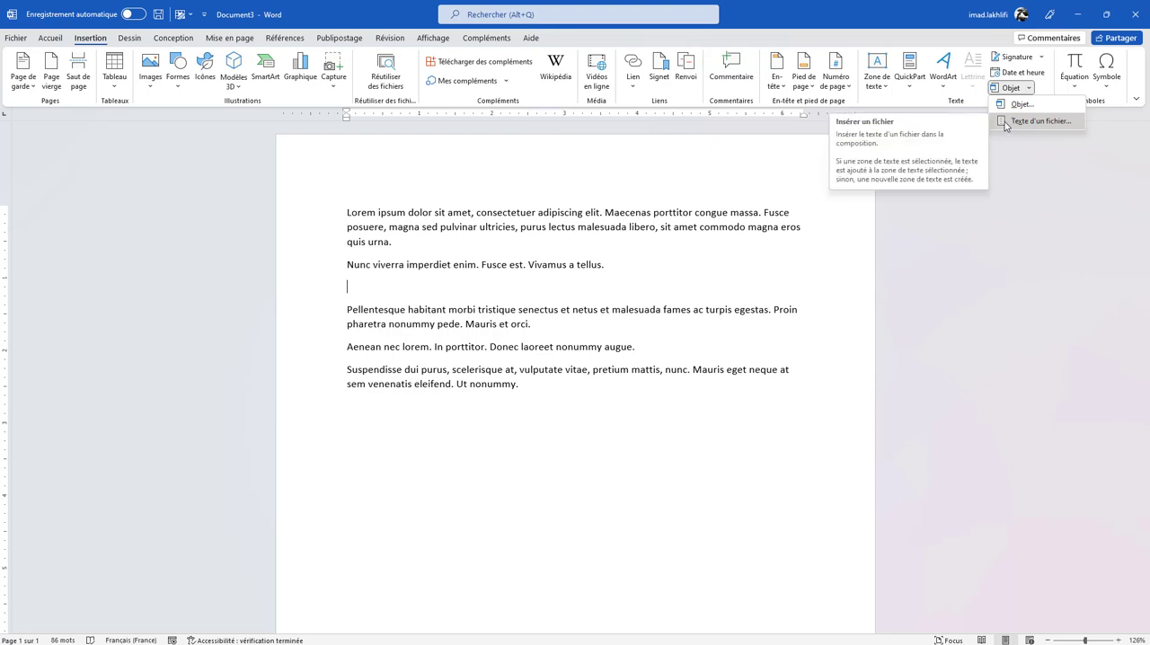
pyautogui.click(1006, 123)
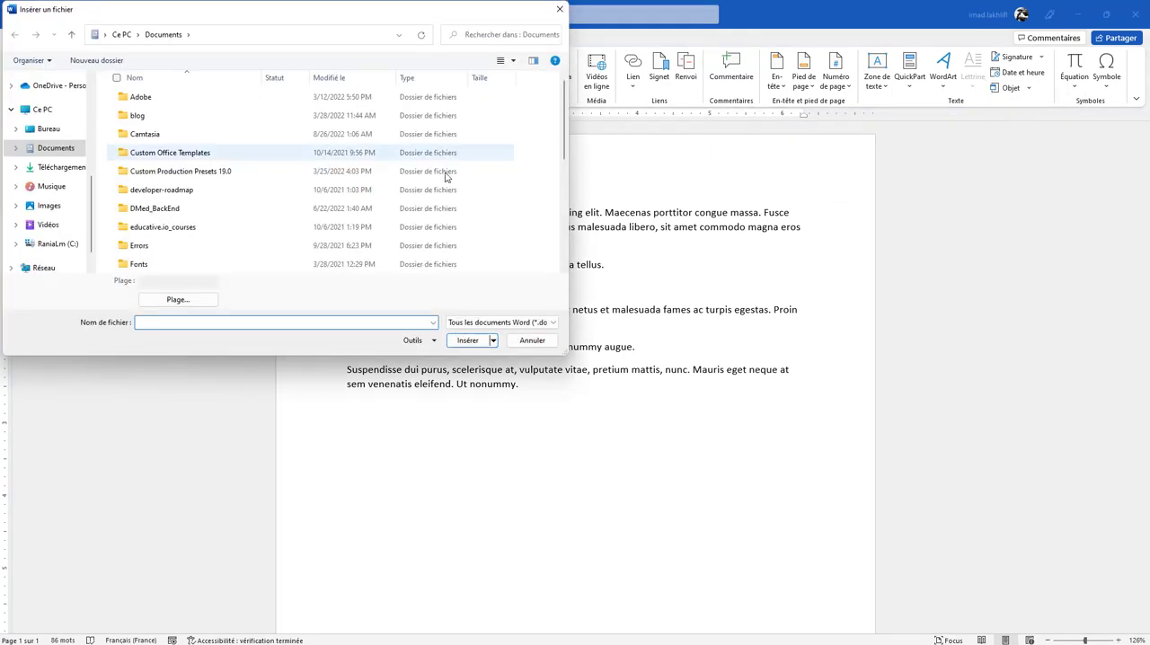
pyautogui.moveTo(565, 130); pyautogui.dragTo(578, 92)
pyautogui.scroll(-2, 54, 179)
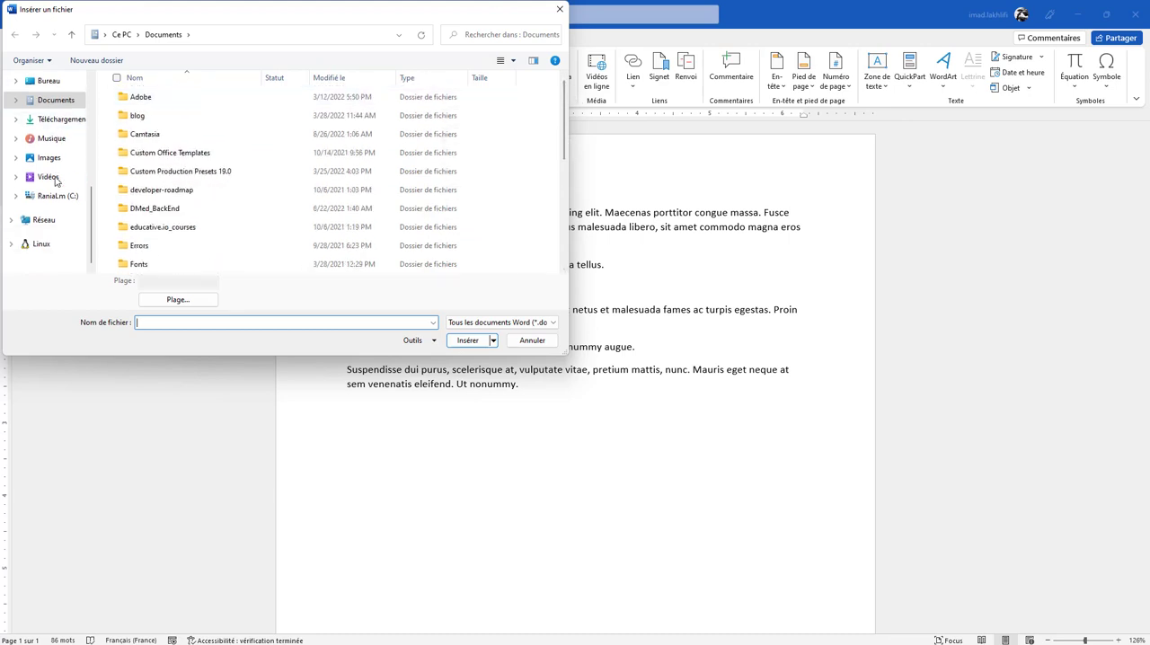
pyautogui.scroll(5, 54, 180)
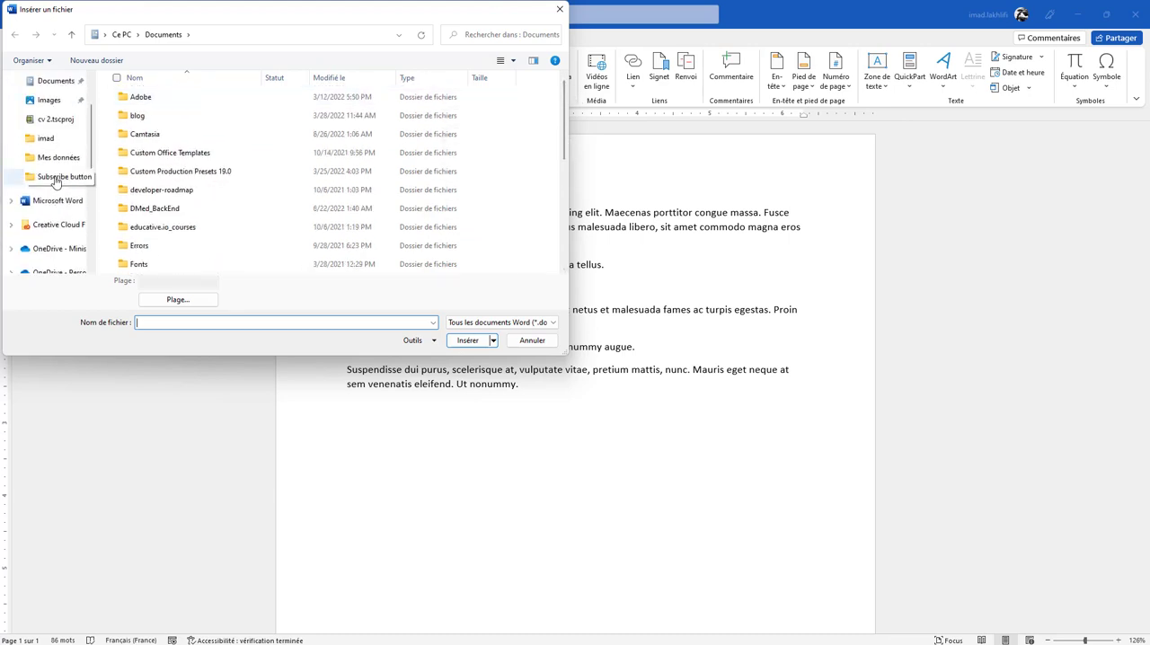
pyautogui.click(43, 139)
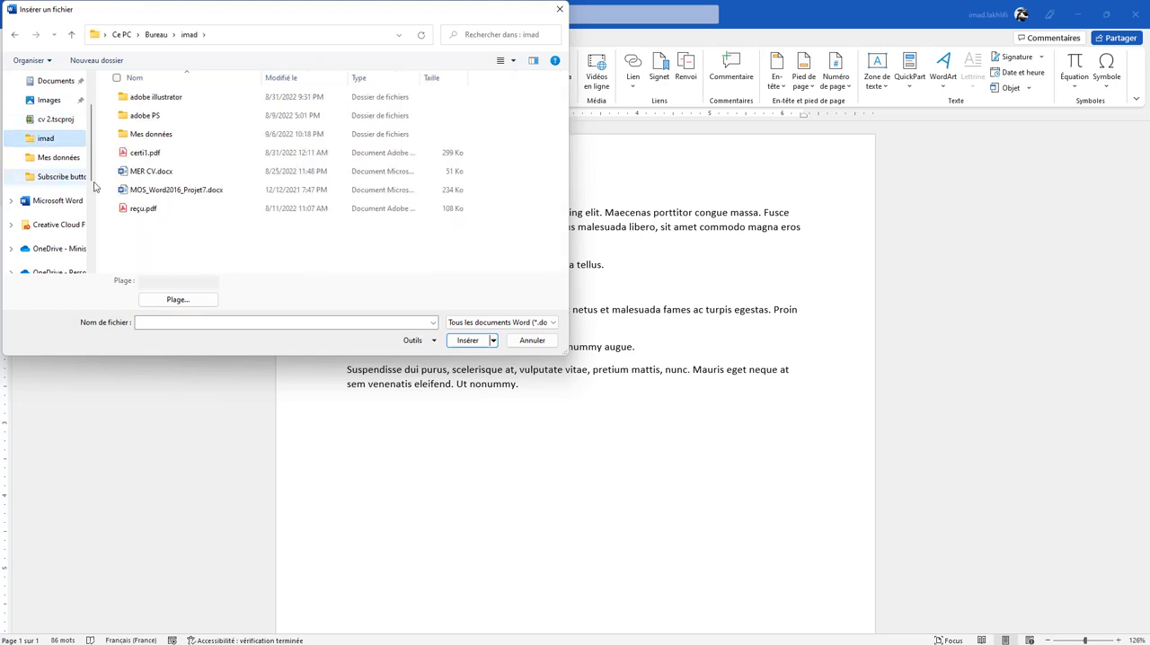
pyautogui.click(205, 196)
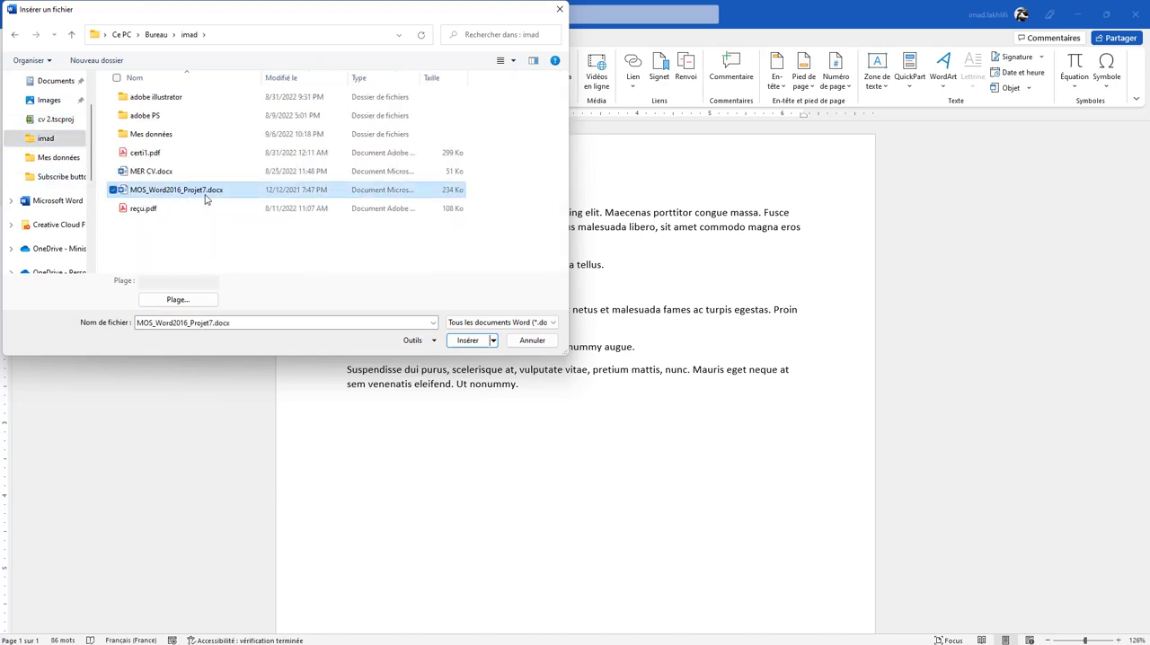
pyautogui.click(467, 340)
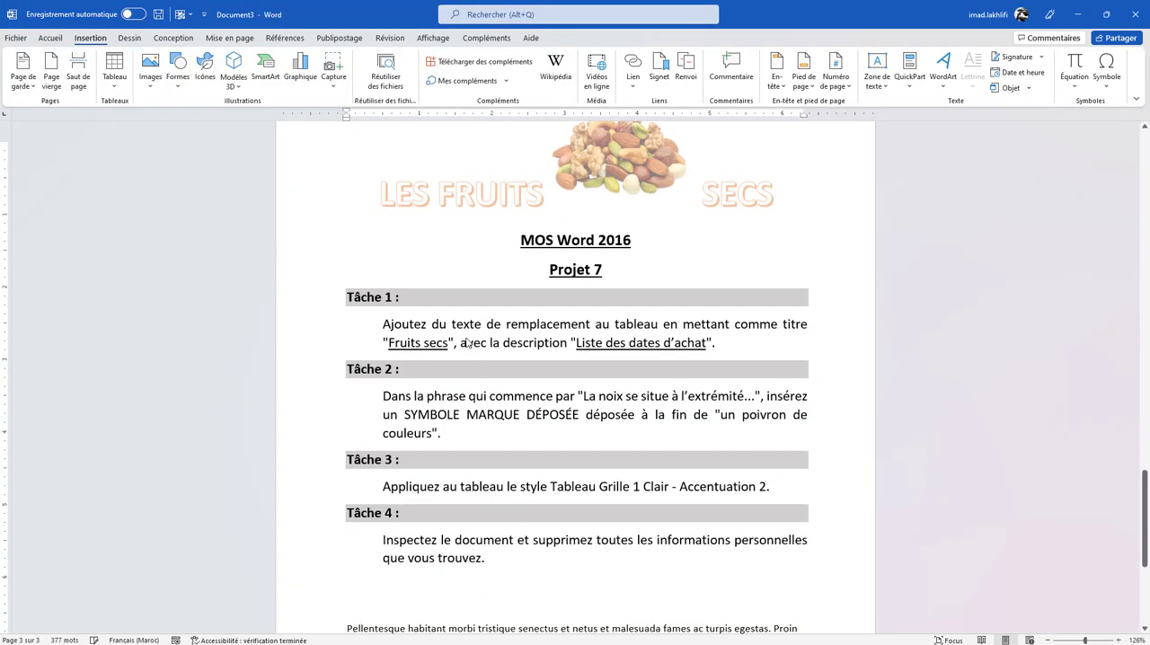
pyautogui.scroll(20, 466, 338)
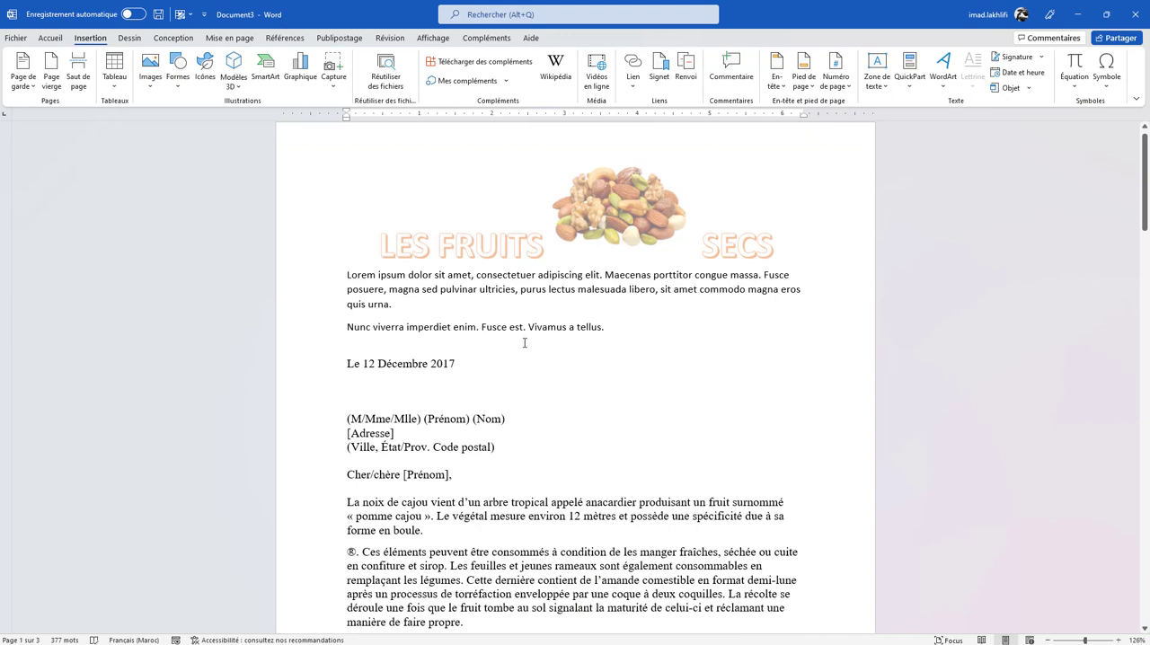
pyautogui.scroll(-20, 441, 422)
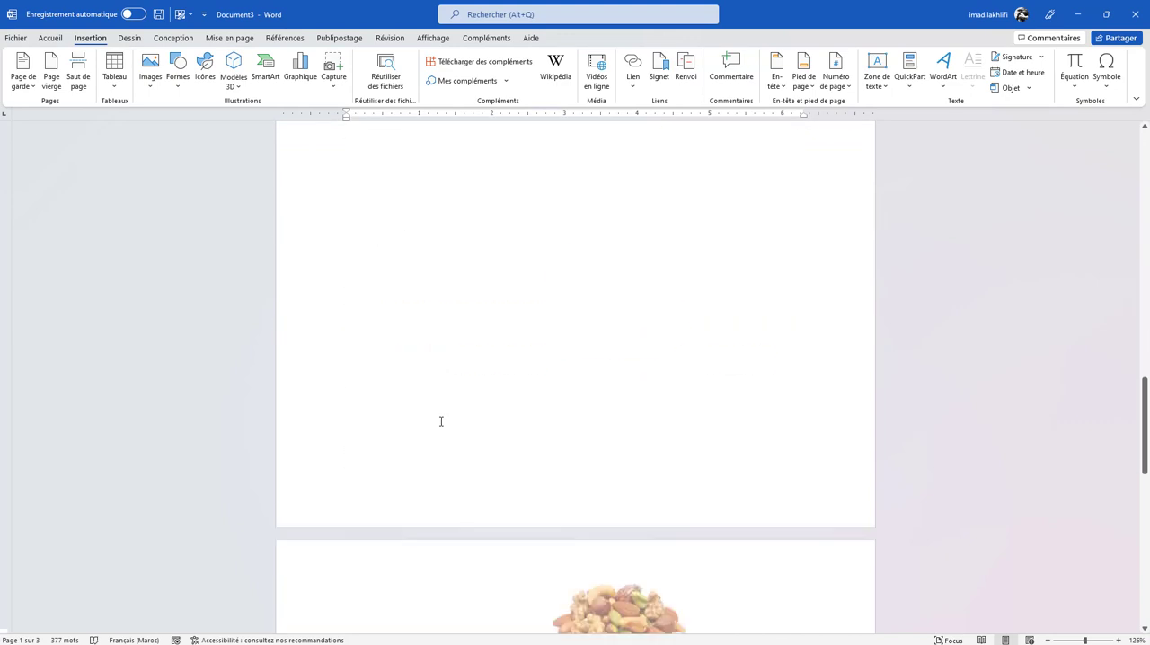
pyautogui.scroll(-3, 441, 422)
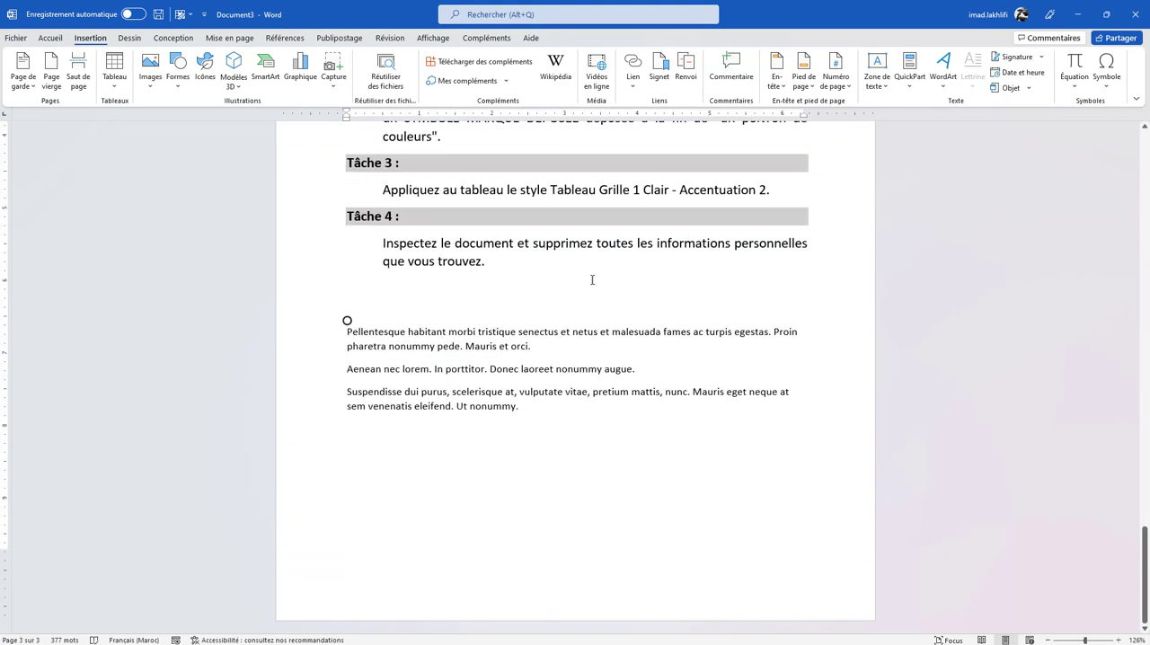
pyautogui.scroll(-10, 537, 284)
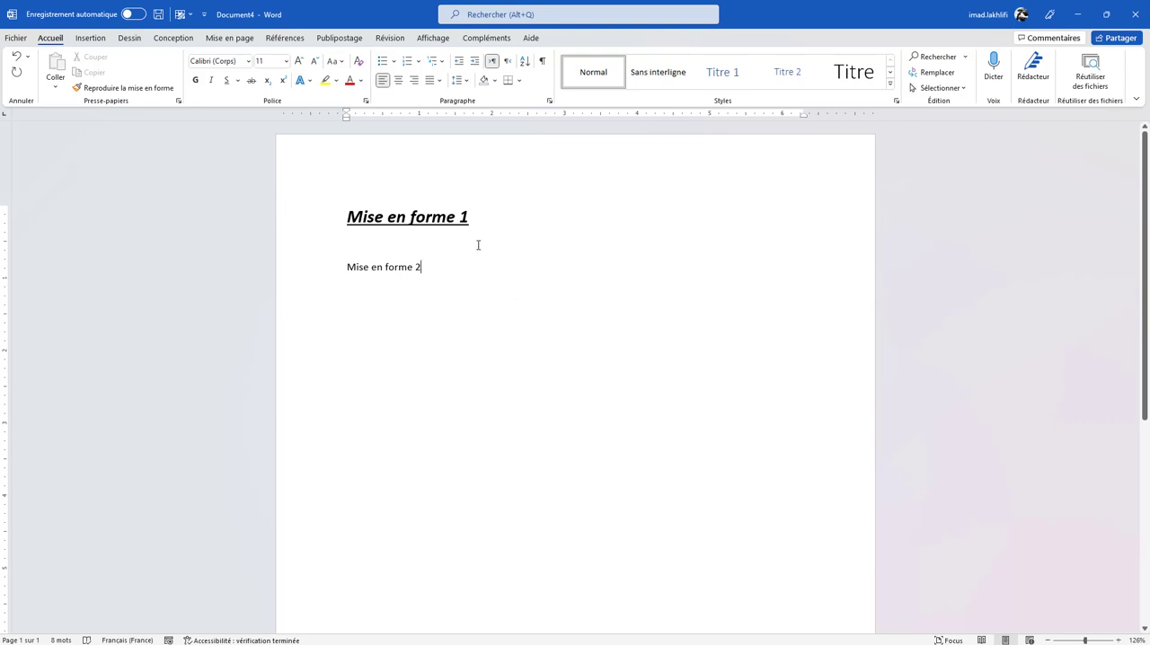
# - Copy the formatting of the line "Mise en forme 1" onto the line "Mise en forme 2" with the format painter
pyautogui.moveTo(475, 217); pyautogui.dragTo(343, 203)
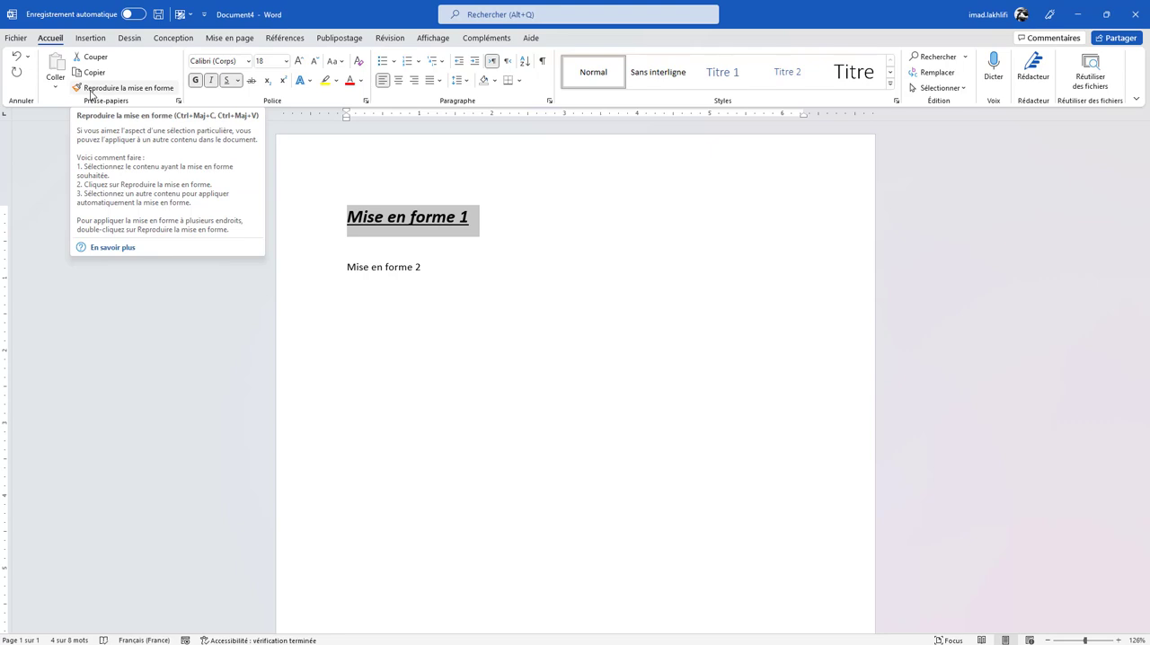
pyautogui.click(91, 88)
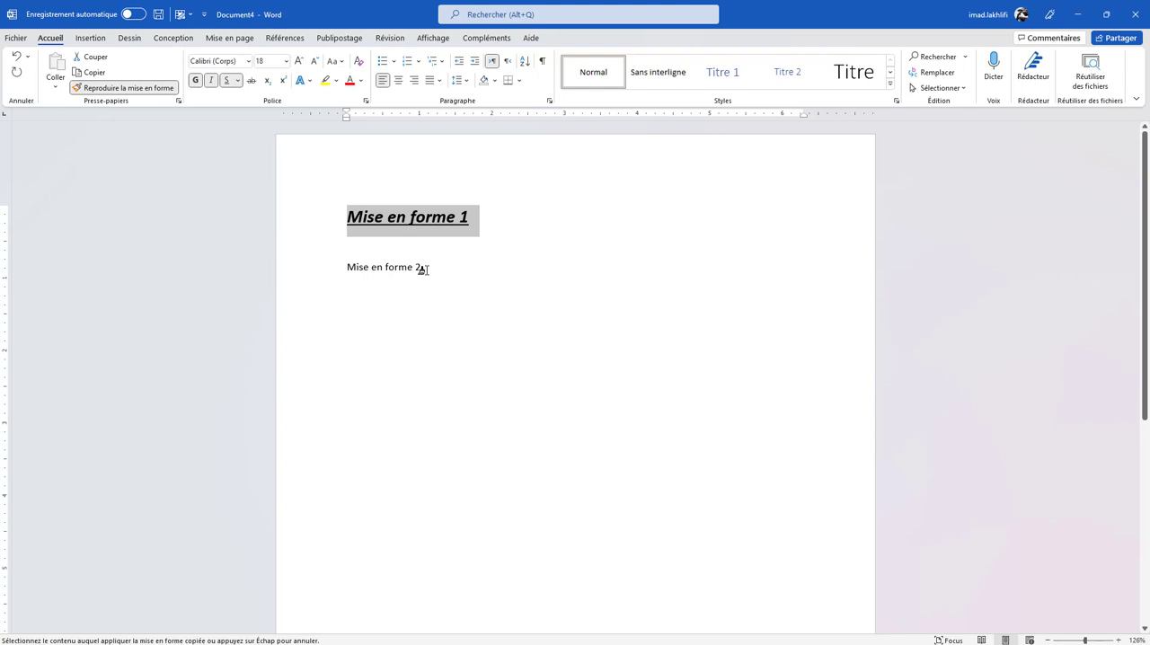
pyautogui.moveTo(422, 270); pyautogui.dragTo(344, 265)
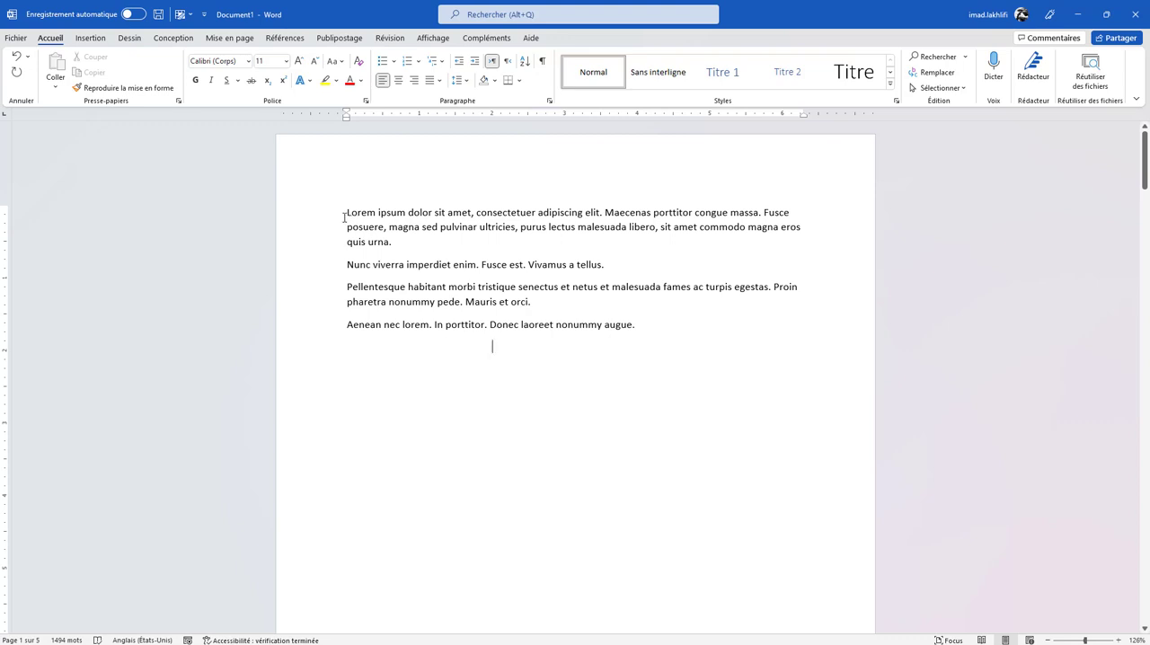
# - Make the opening words "Lorem ipsum dolor sit amet" in Document1 bold, italic and underlined
pyautogui.moveTo(347, 214); pyautogui.dragTo(472, 213)
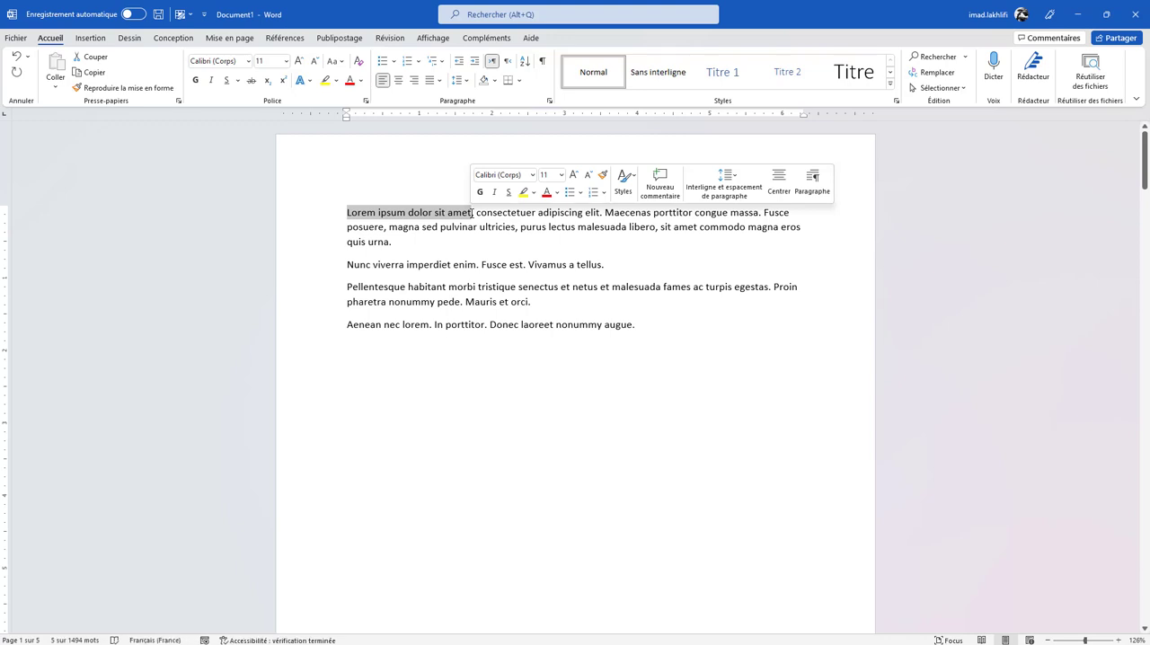
pyautogui.hotkey('ctrl', 'g')
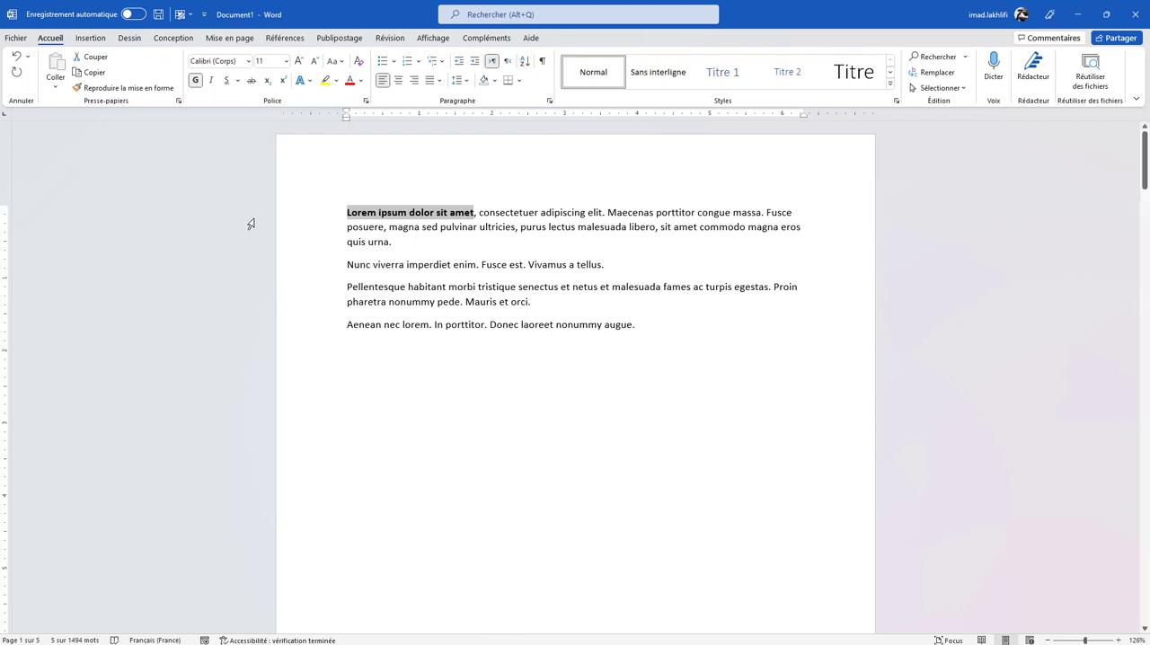
pyautogui.hotkey('ctrl', 'g')
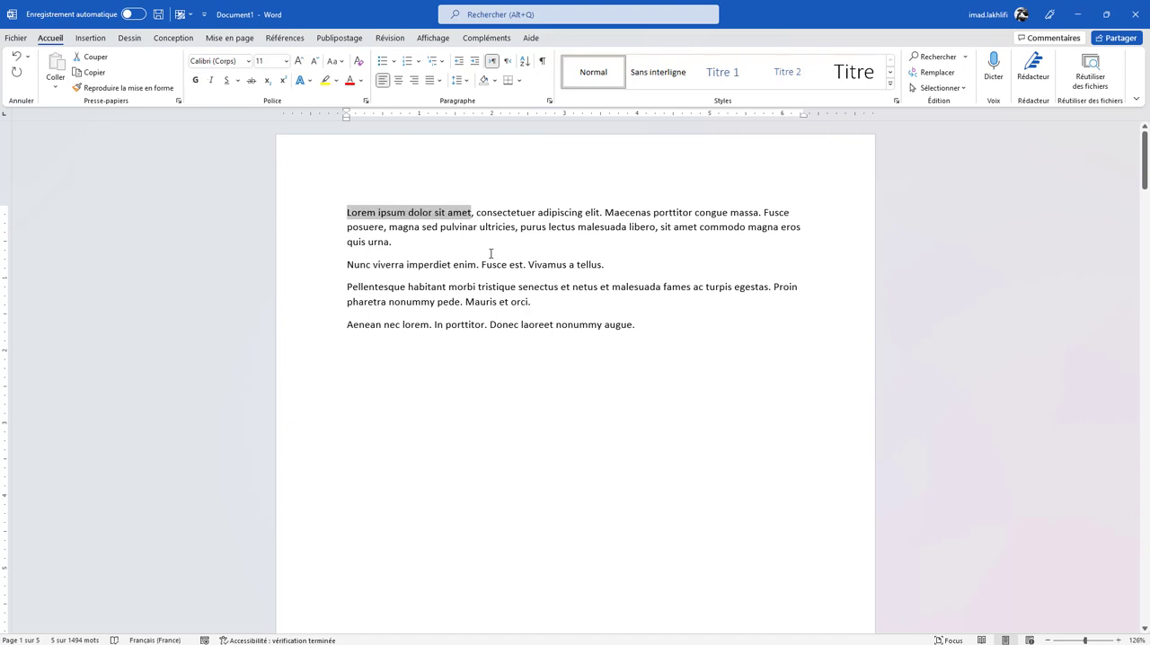
pyautogui.hotkey('ctrl', 'g')
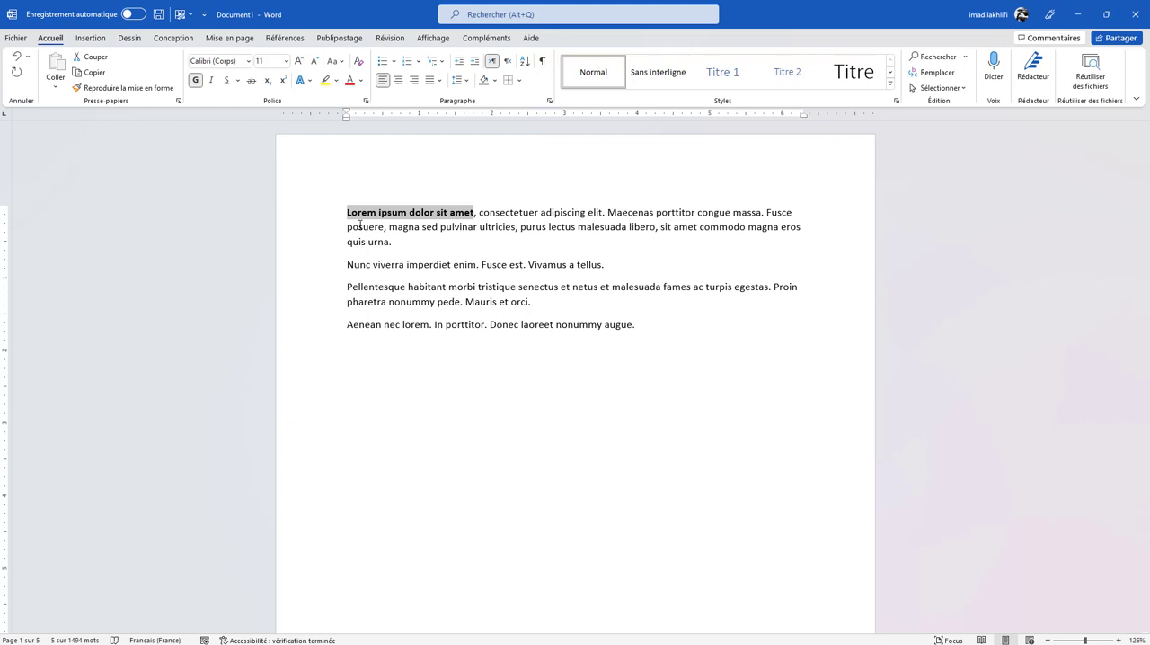
pyautogui.hotkey('ctrl', 'i')
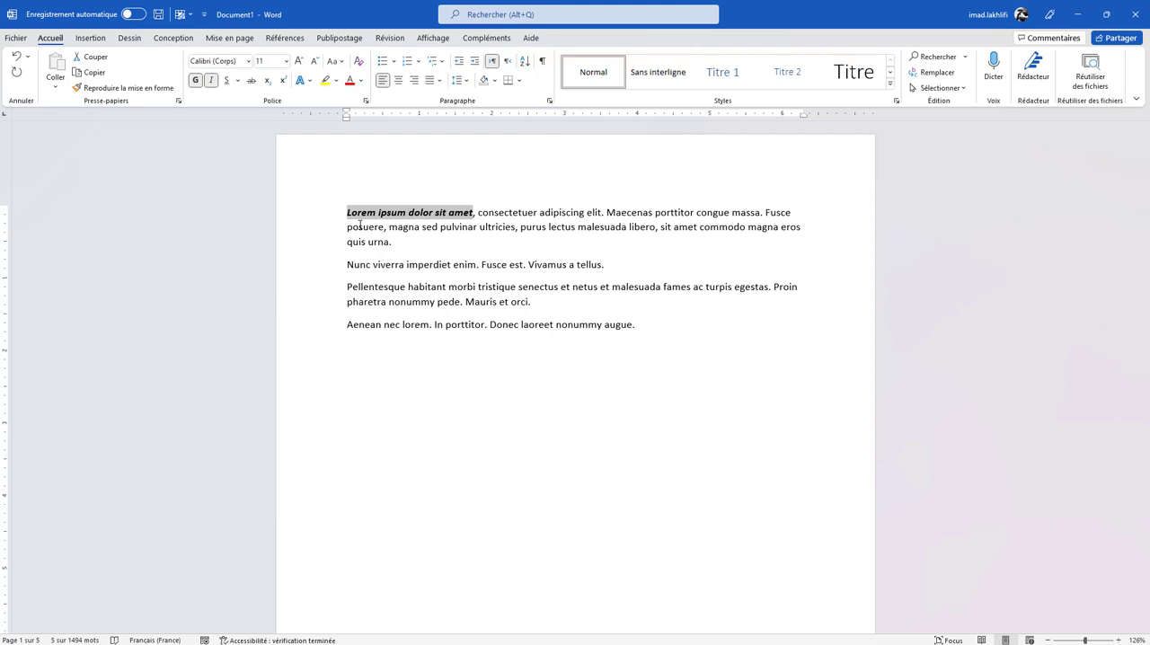
pyautogui.hotkey('ctrl', 'u')
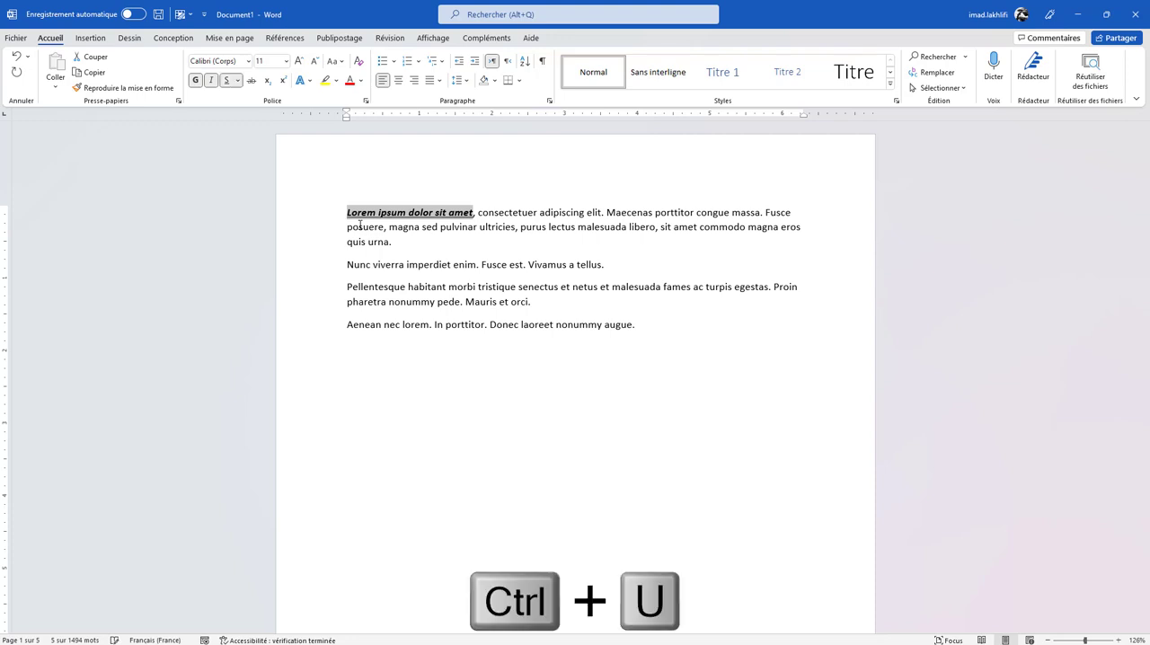
# - Deselect the text, view the document's print preview and settings, and return to the document without printing
pyautogui.click(633, 324)
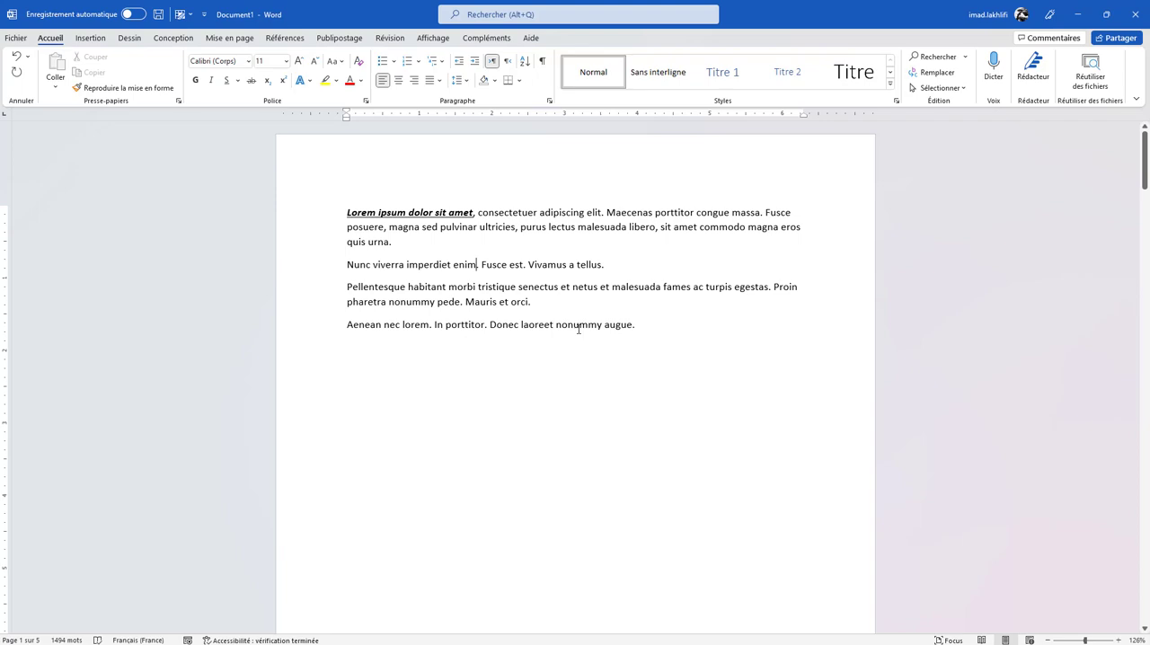
pyautogui.hotkey('ctrl', 'p')
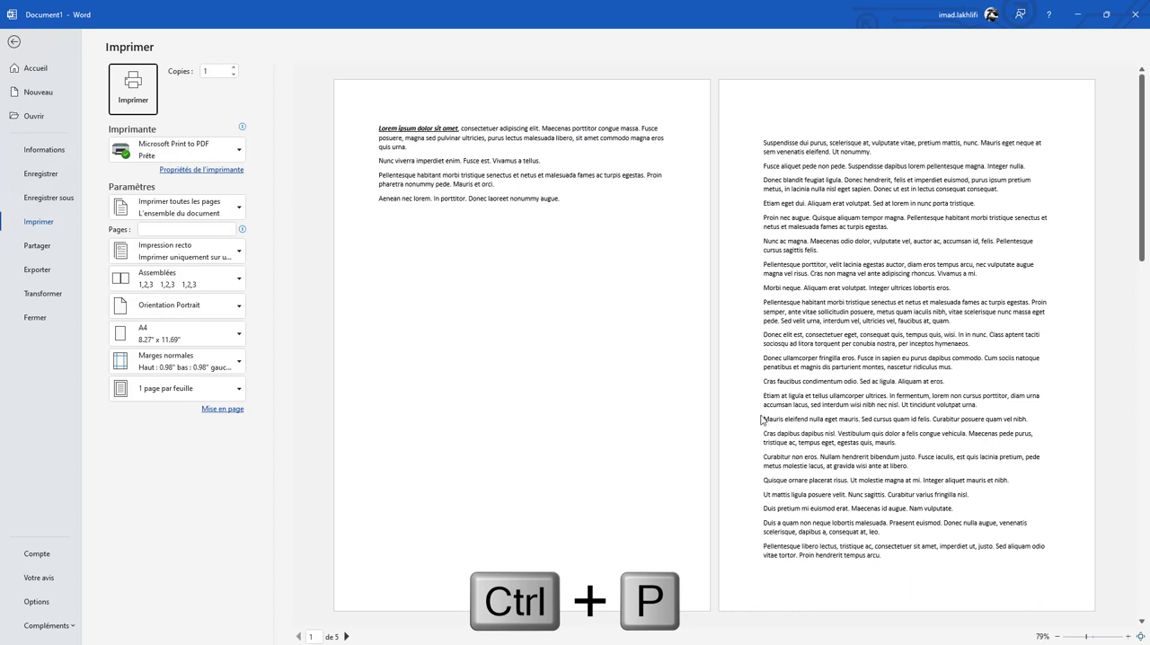
pyautogui.press('Escape')
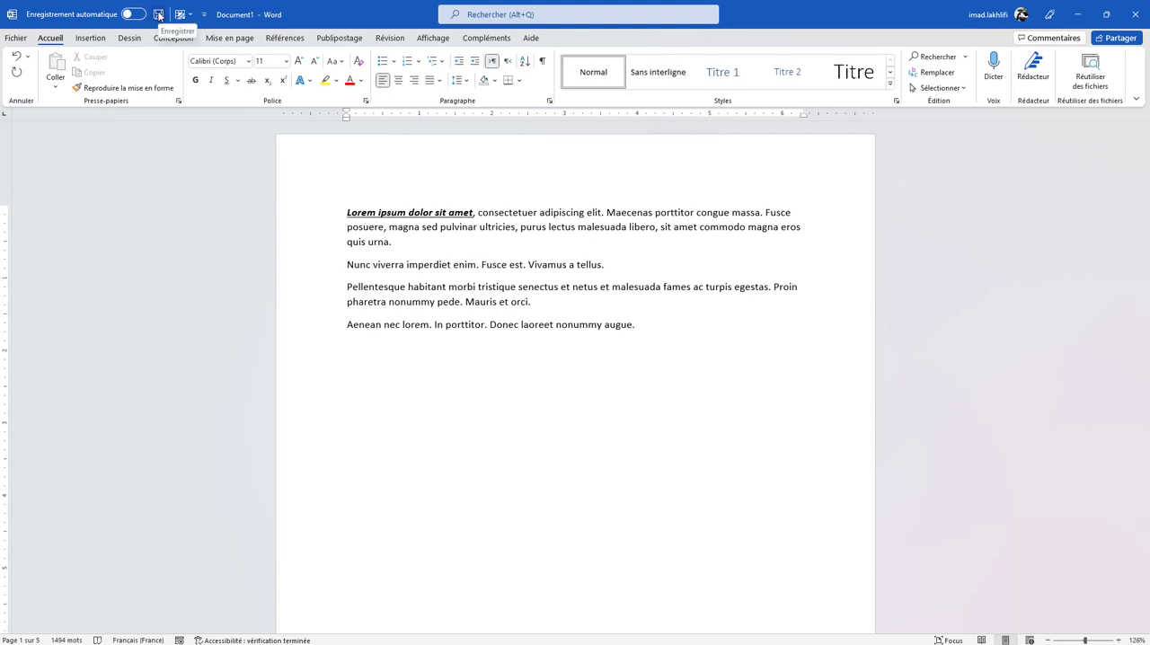
# - Save the document as "Lorem ipsum dolor sit amet.docx" in the OneDrive Documents folder
pyautogui.hotkey('ctrl', 's')
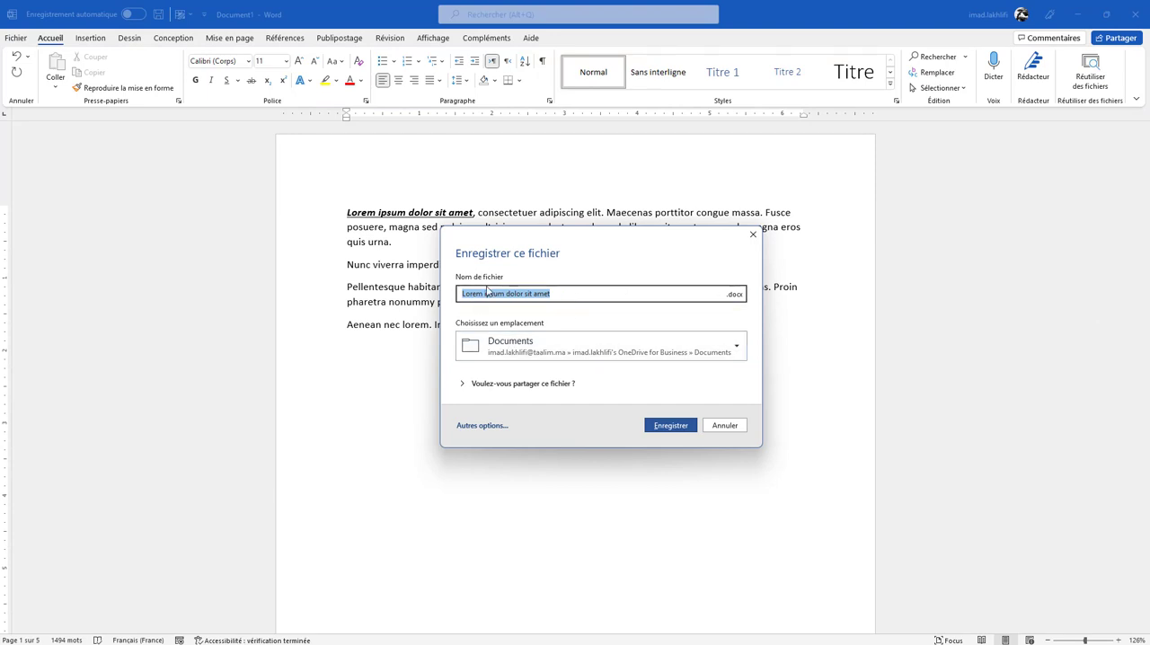
pyautogui.click(672, 426)
pyautogui.scroll(-15, 615, 325)
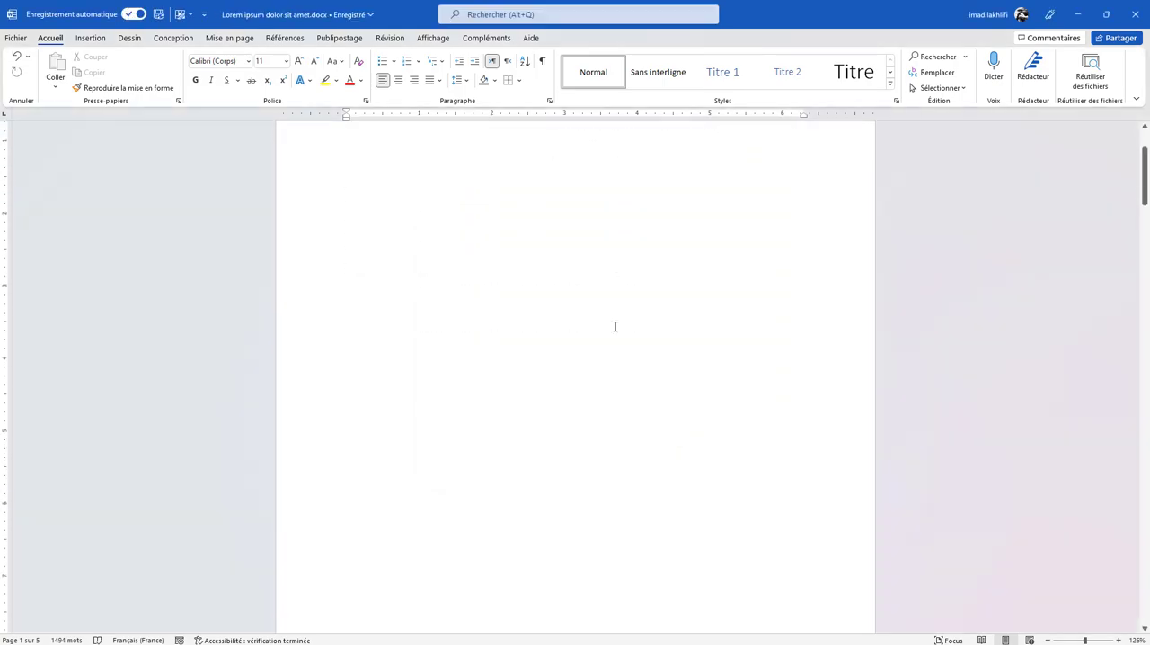
pyautogui.scroll(4, 615, 326)
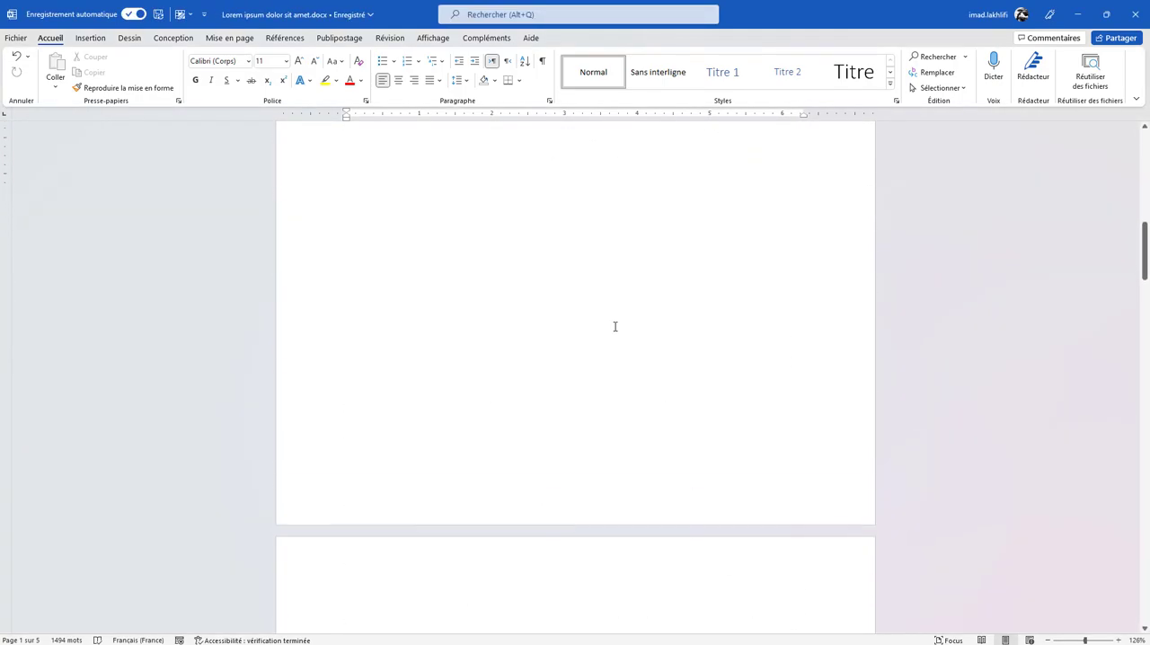
pyautogui.scroll(-6, 615, 326)
pyautogui.scroll(5, 615, 326)
pyautogui.scroll(6, 615, 327)
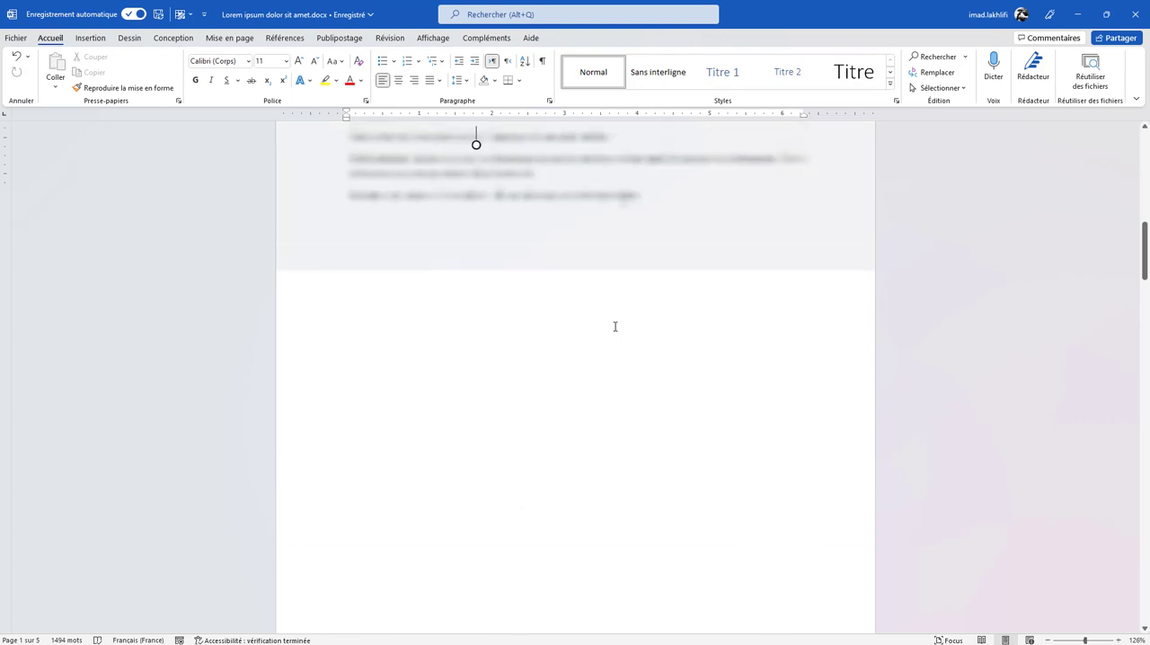
pyautogui.scroll(2, 475, 303)
pyautogui.click(595, 385)
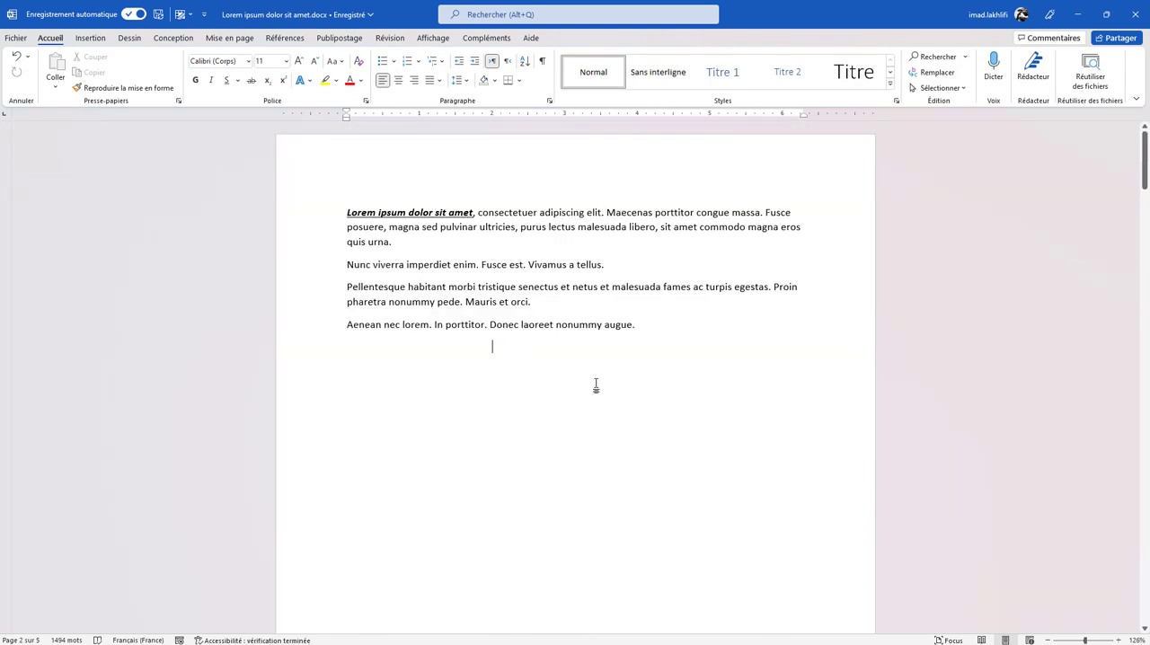
# - Apply the intense emphasis style ("Accentuation intense") to all the text in the document
pyautogui.hotkey('ctrl', 'a')
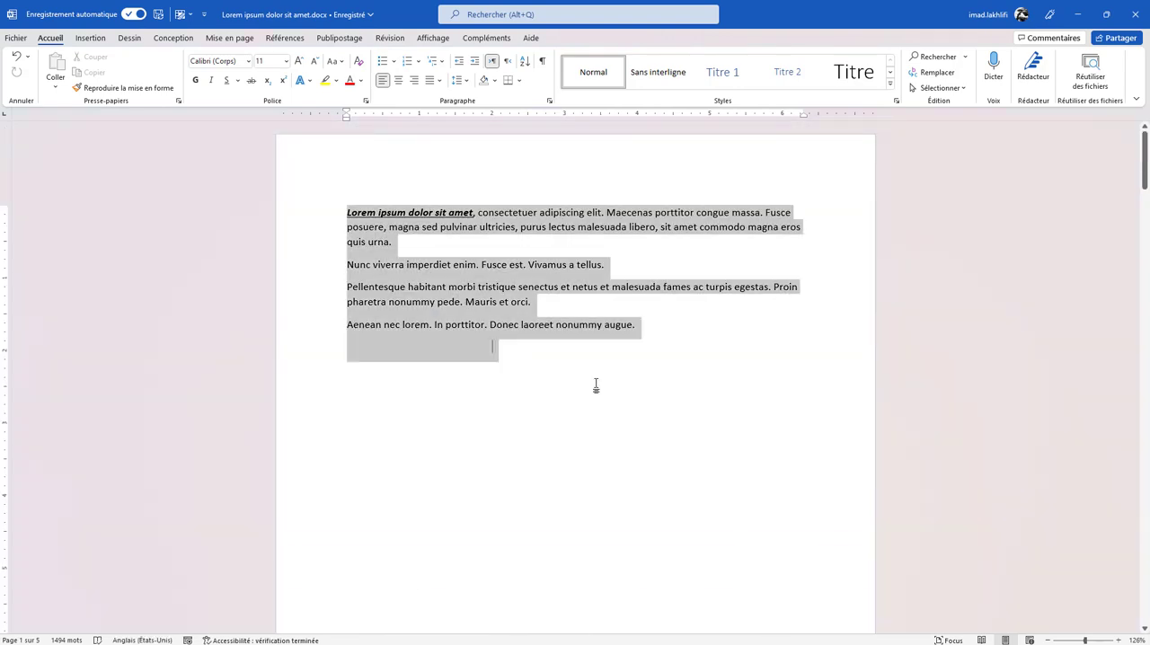
pyautogui.moveTo(1146, 184)
pyautogui.mouseDown()
pyautogui.moveTo(1129, 385)
pyautogui.moveTo(1142, 470)
pyautogui.moveTo(1116, 489)
pyautogui.moveTo(1126, 182)
pyautogui.mouseUp()
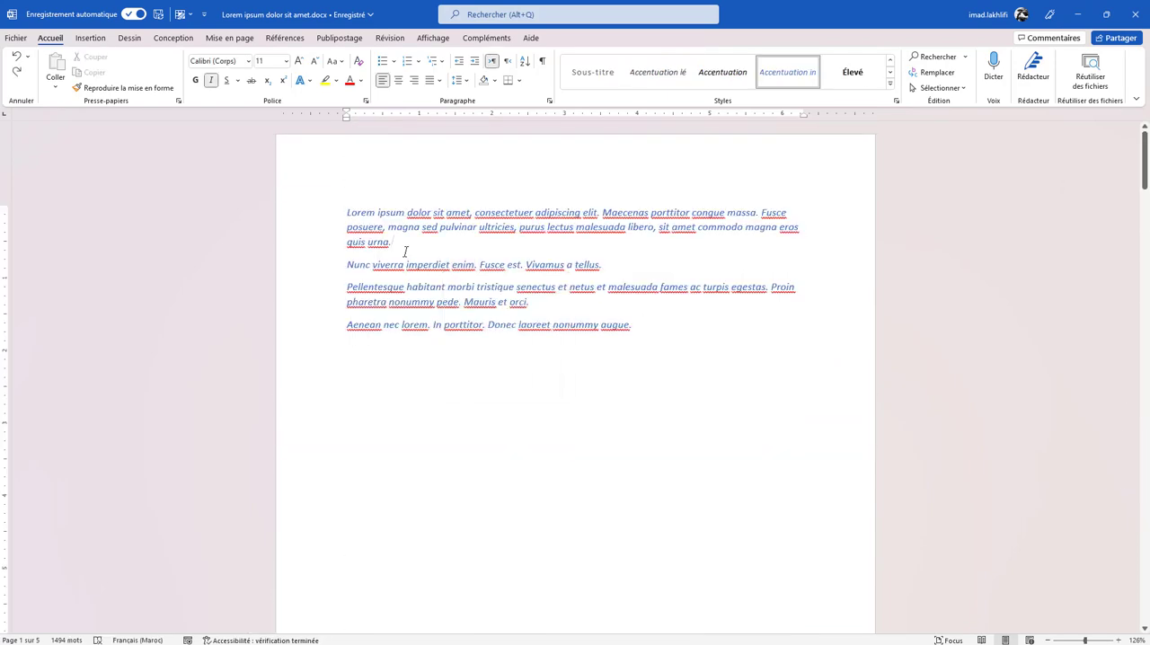
pyautogui.rightClick(368, 227)
pyautogui.click(516, 240)
# - Indent the first paragraph, starting "Lorem ipsum dolor sit amet", by two levels to the 1-inch mark
pyautogui.moveTo(405, 244); pyautogui.dragTo(338, 206)
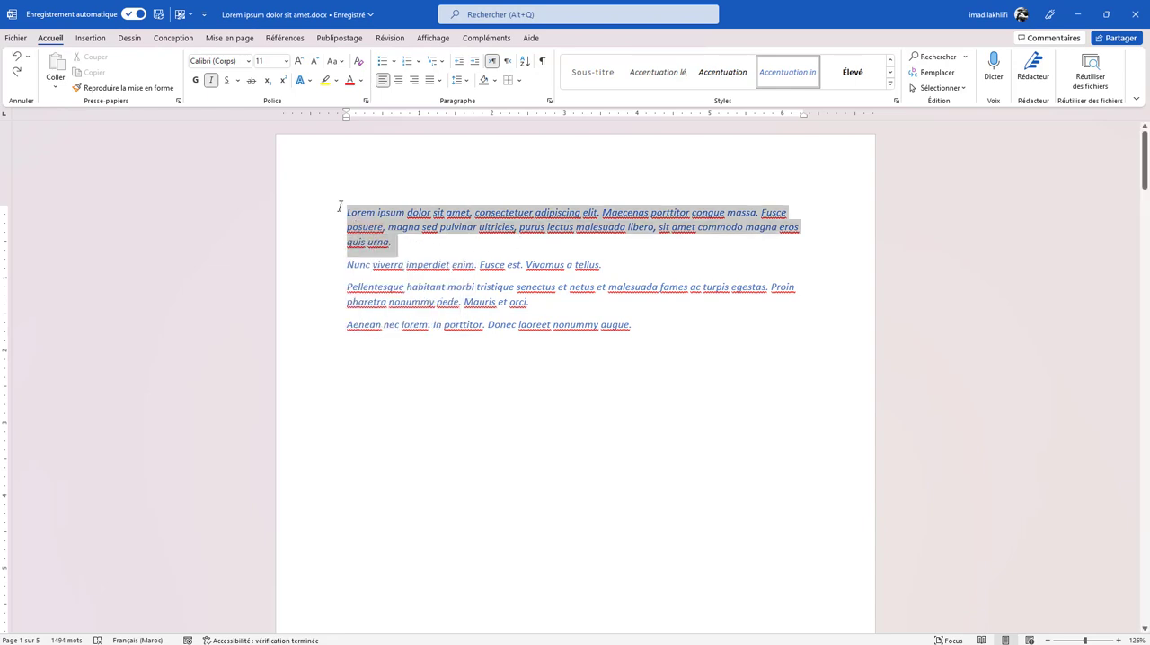
pyautogui.moveTo(346, 123)
pyautogui.mouseDown()
pyautogui.moveTo(398, 121)
pyautogui.moveTo(349, 123)
pyautogui.mouseUp()
pyautogui.rightClick(426, 264)
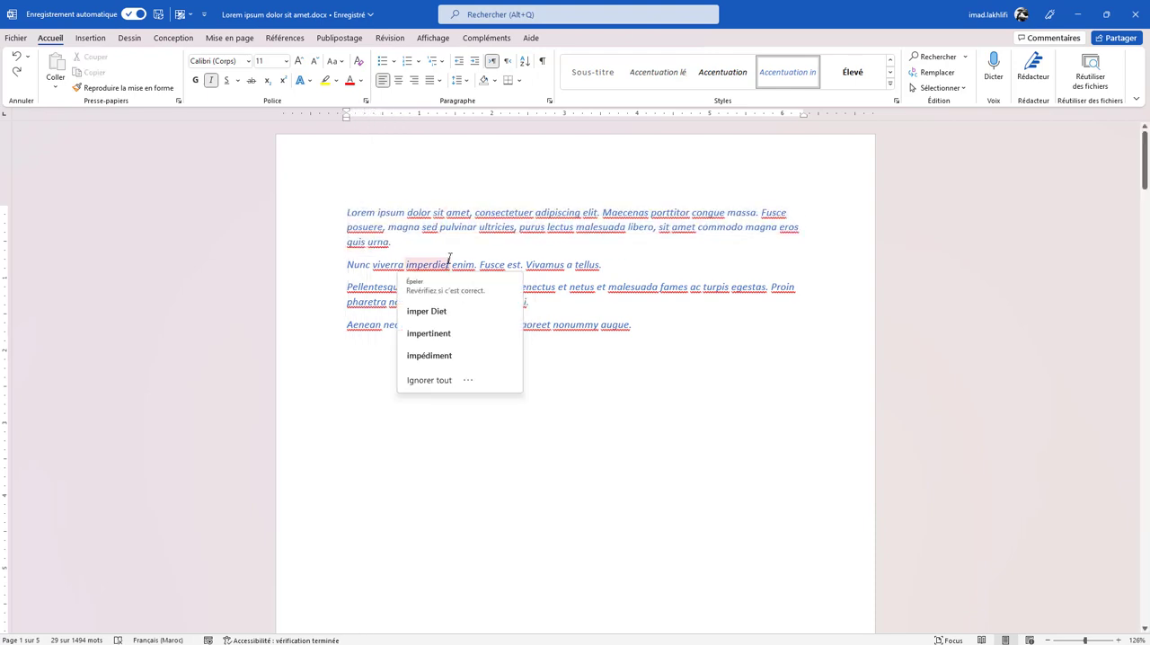
pyautogui.click(353, 216)
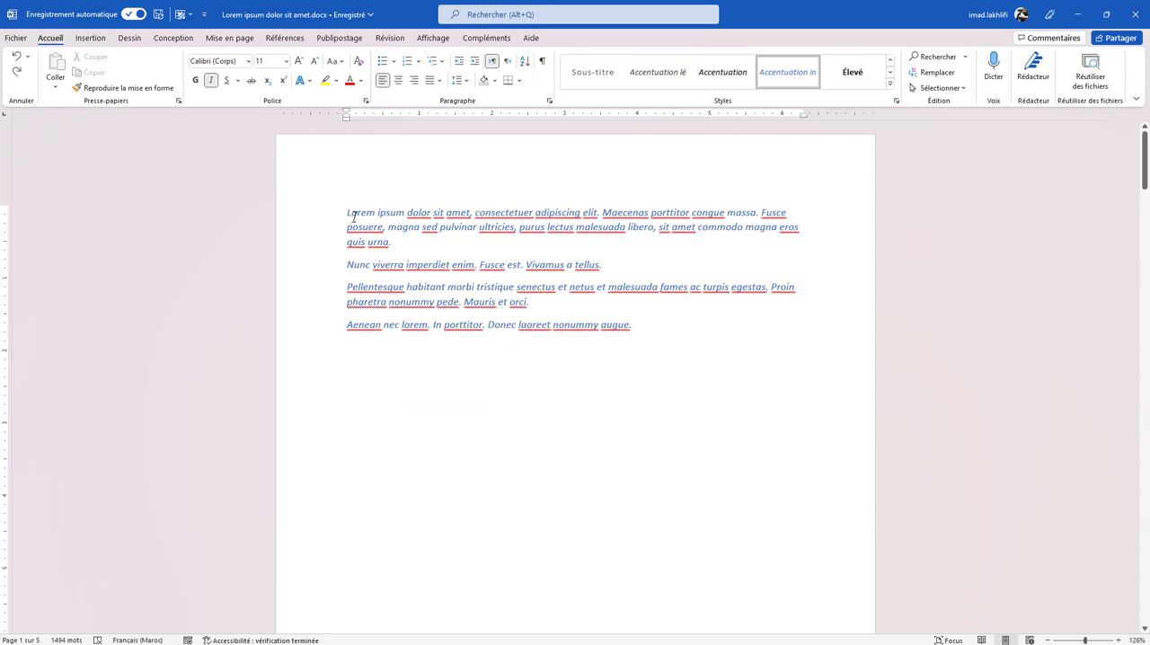
pyautogui.hotkey('ctrl', 'r')
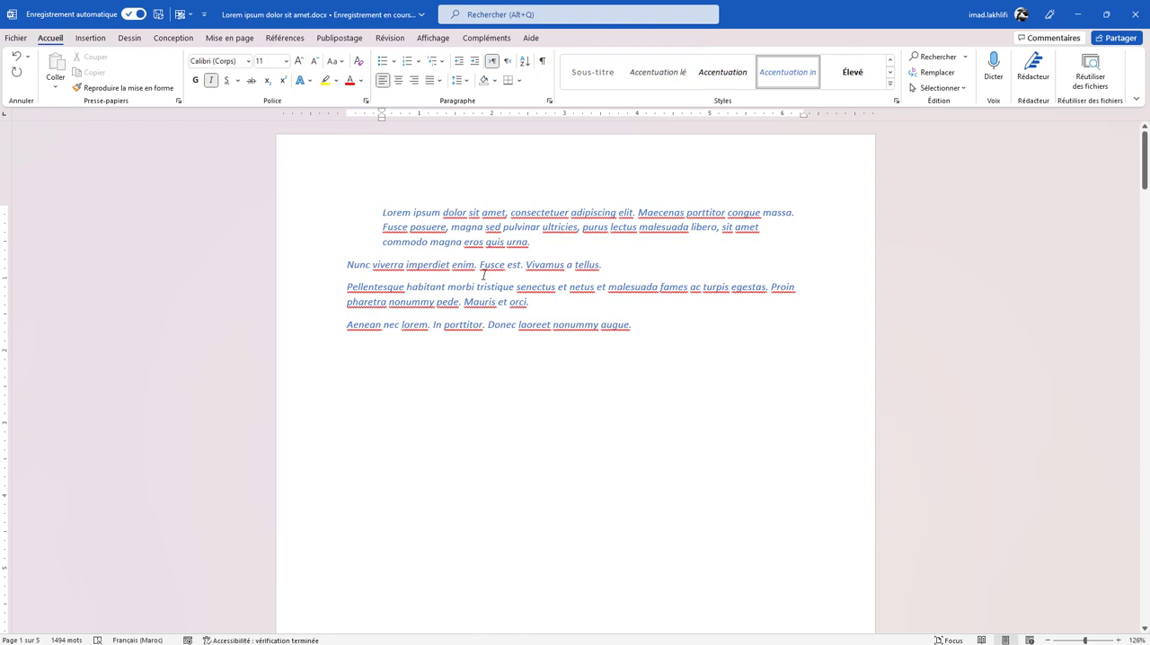
pyautogui.hotkey('ctrl', 'r')
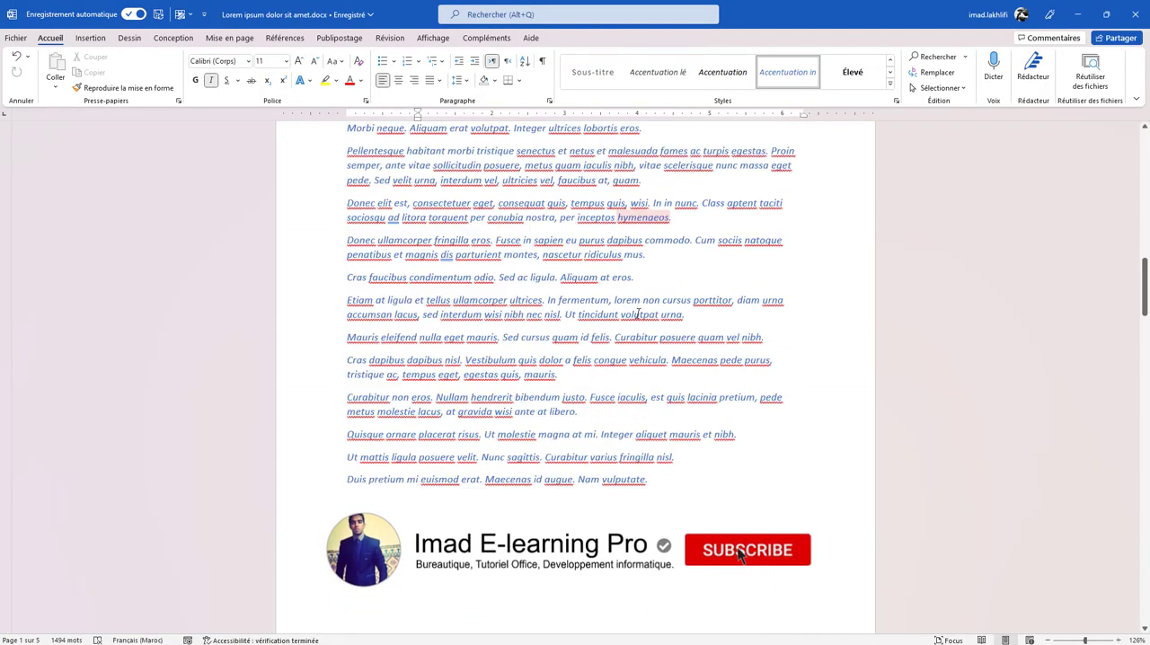
# - Open the document's print settings and choose Microsoft Print to PDF as the printer
pyautogui.scroll(-5, 638, 314)
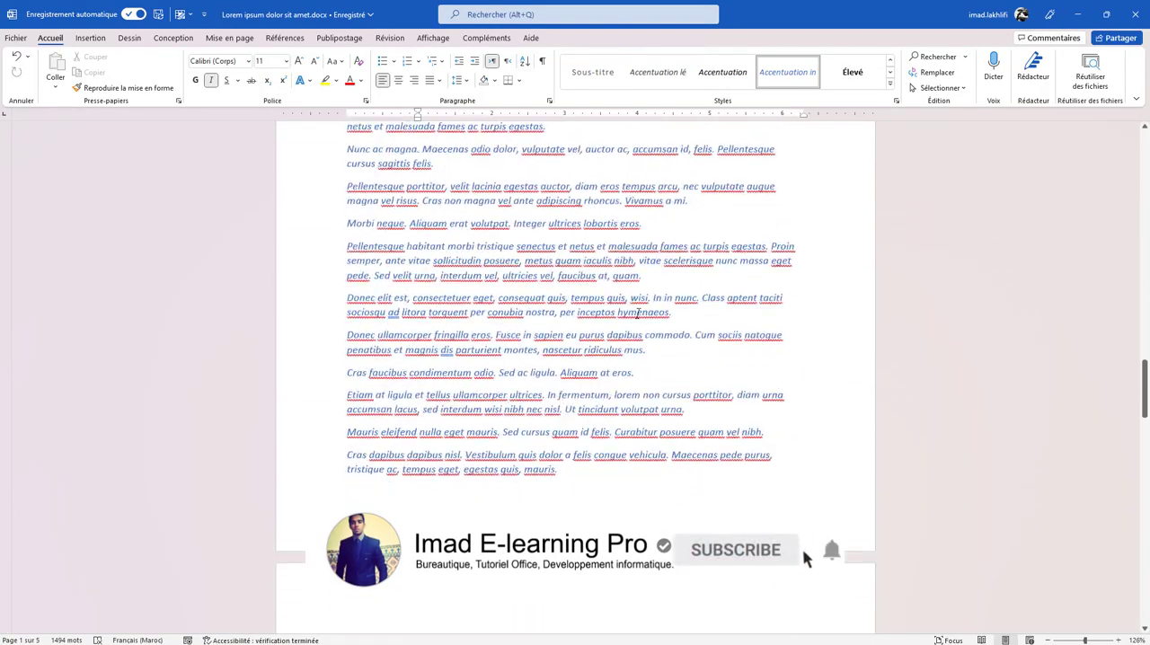
pyautogui.scroll(-3, 638, 313)
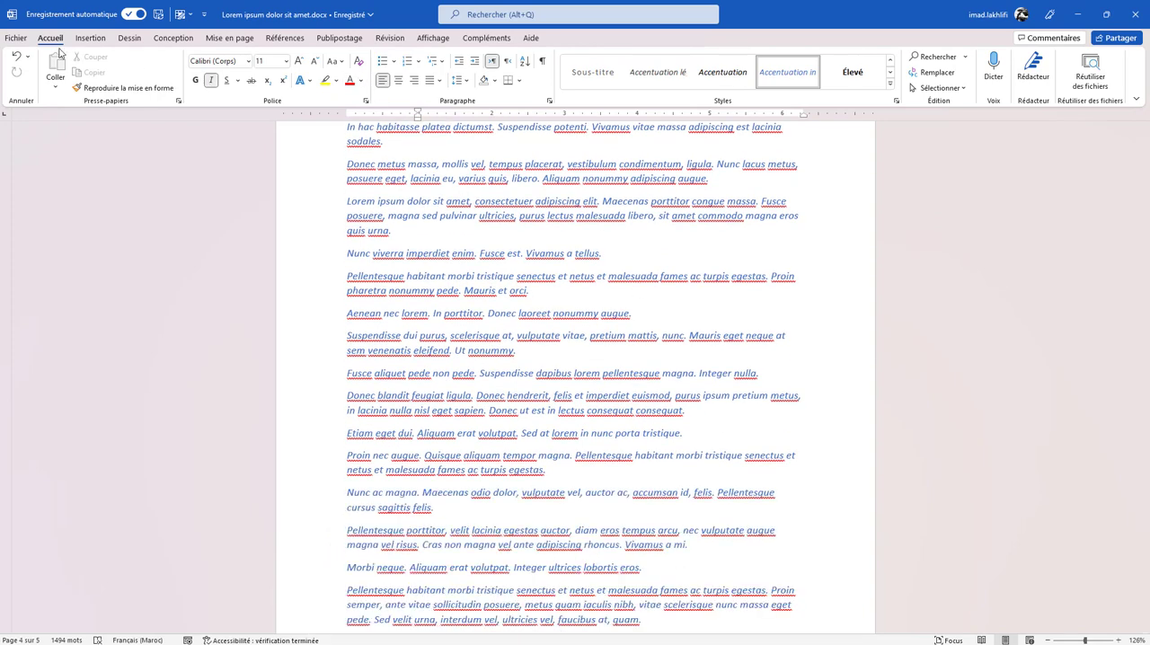
pyautogui.click(16, 37)
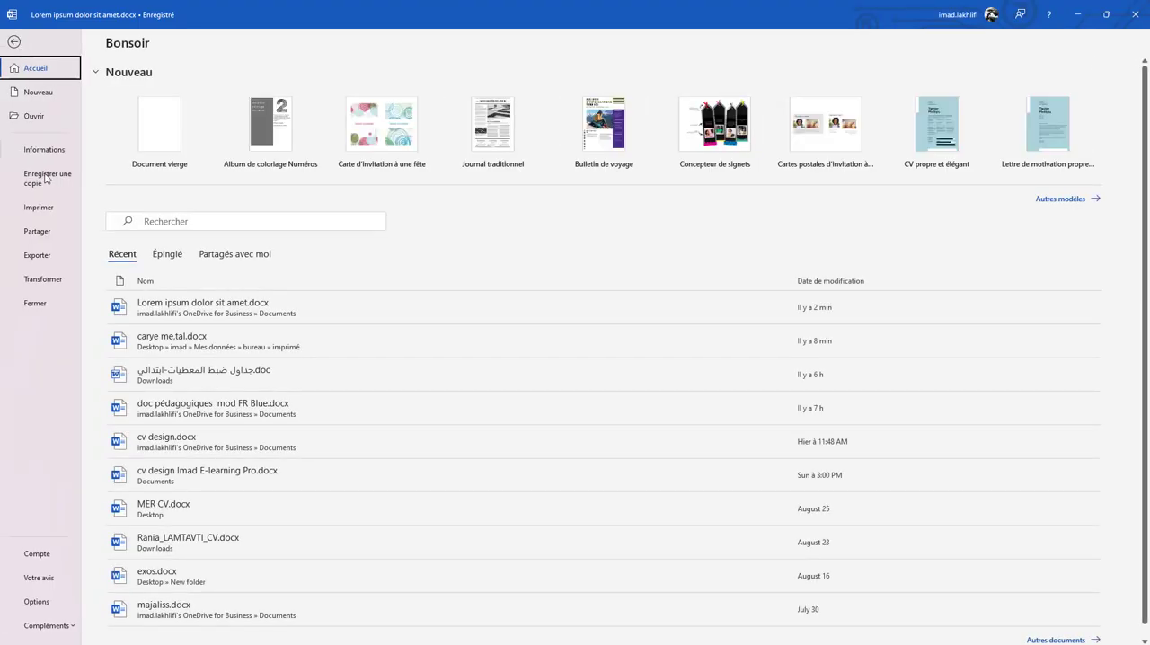
pyautogui.click(39, 208)
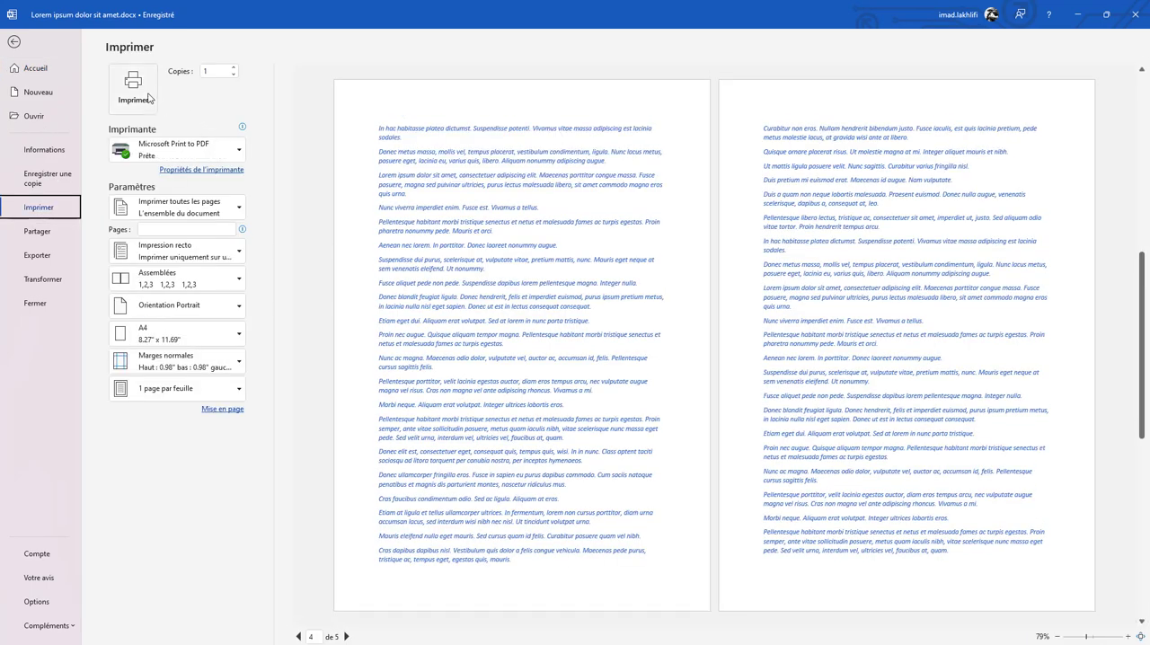
pyautogui.click(226, 152)
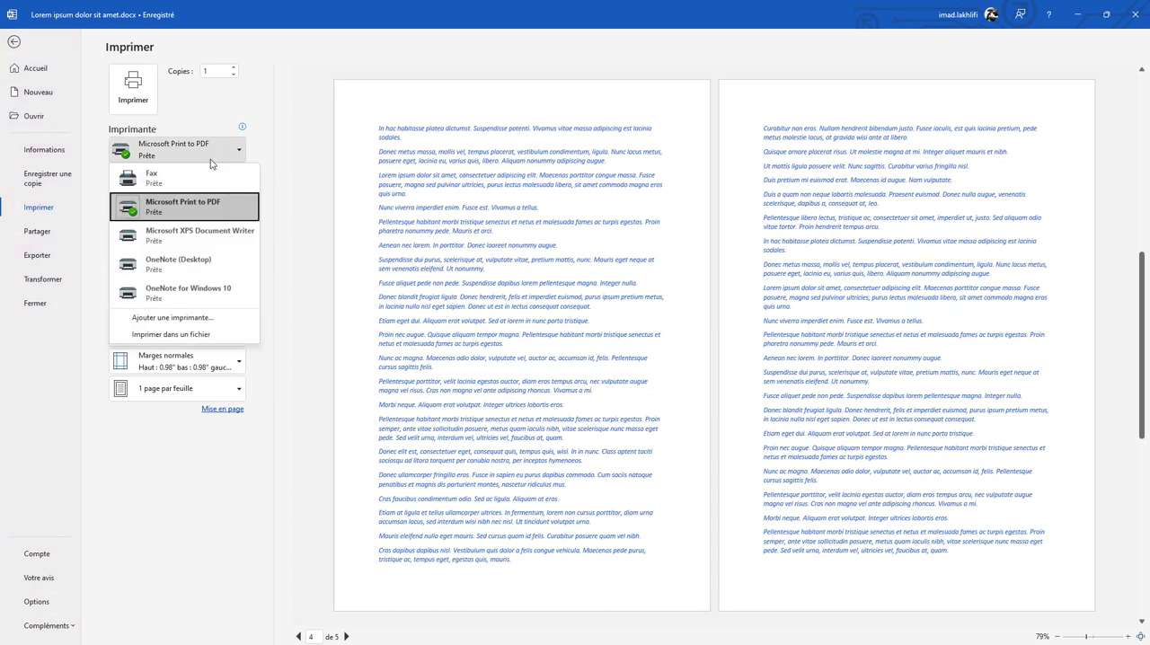
pyautogui.click(181, 212)
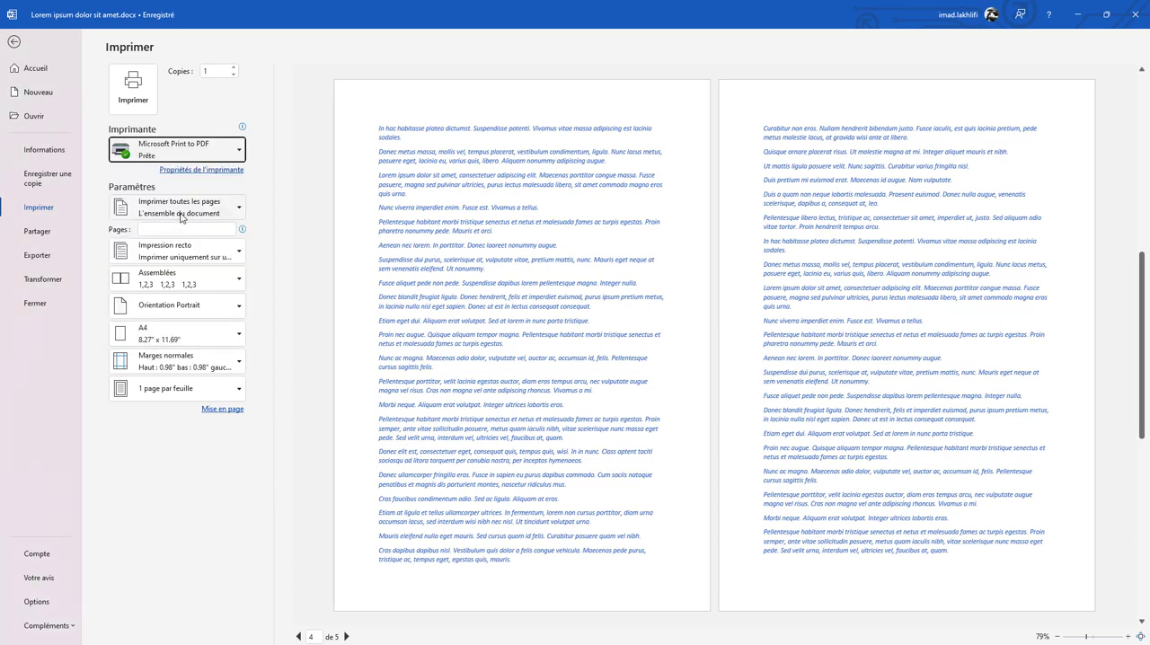
# - Print the whole document to a PDF file named "pdf" in the Documents folder and look through the result in Adobe Acrobat Reader
pyautogui.click(133, 100)
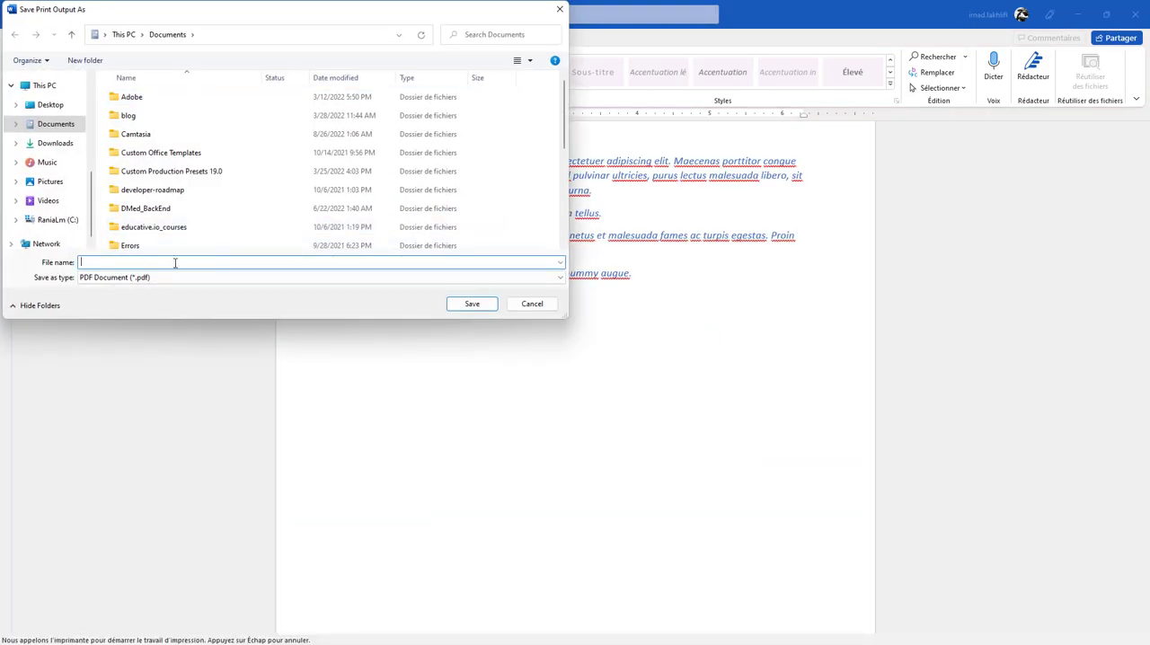
pyautogui.write('pdf')
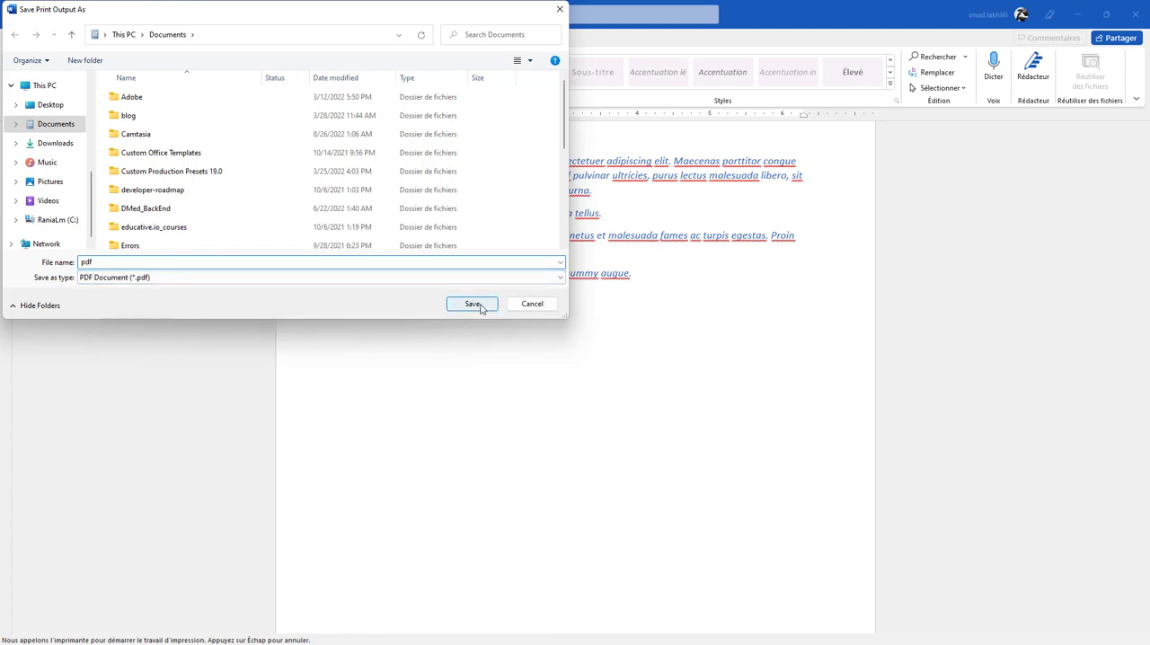
pyautogui.click(471, 304)
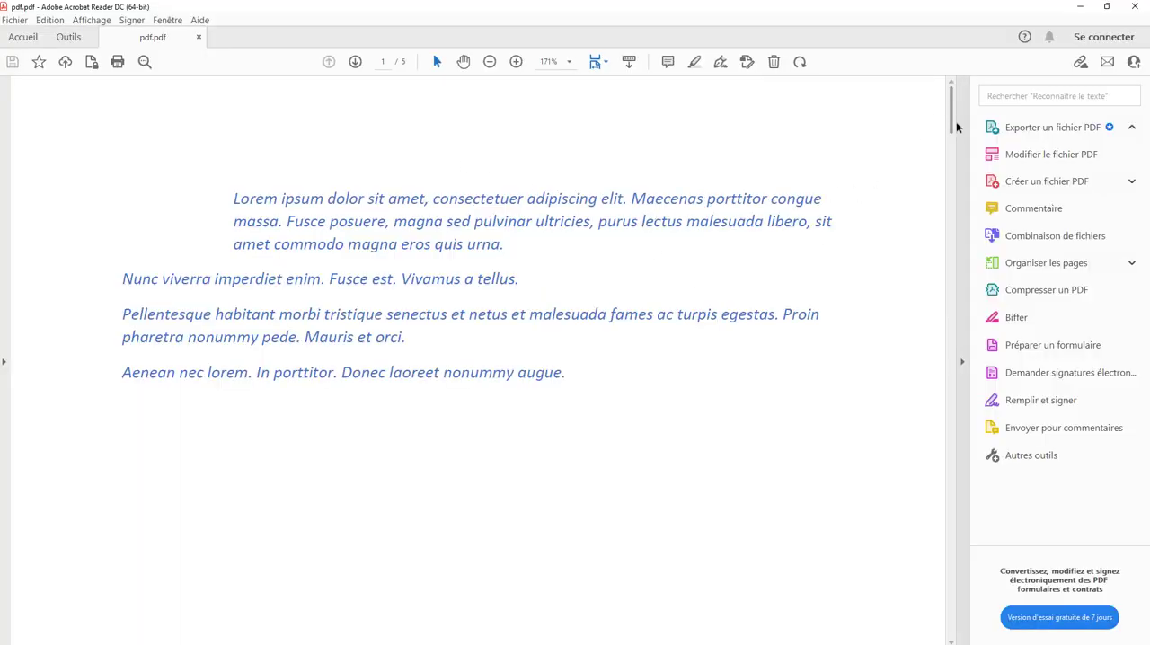
pyautogui.moveTo(952, 126); pyautogui.dragTo(933, 217)
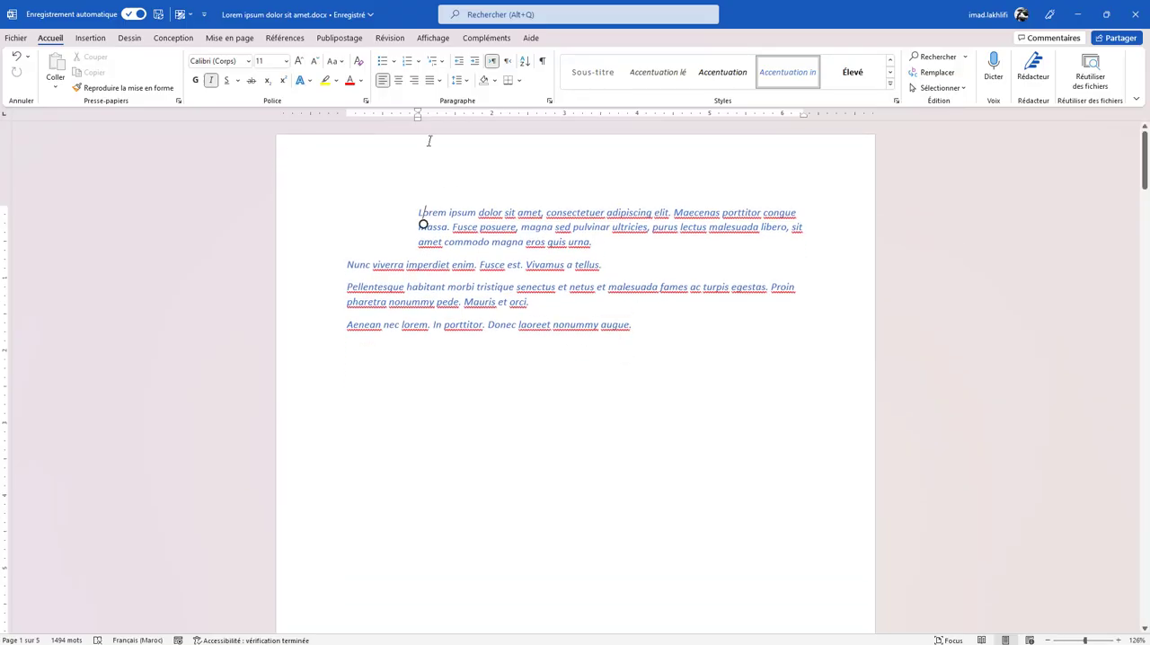
# - Back in Word, add the page header "en tête", return to the body text and check the header on the following pages
pyautogui.hotkey('ctrl', 'shift', 'Right')
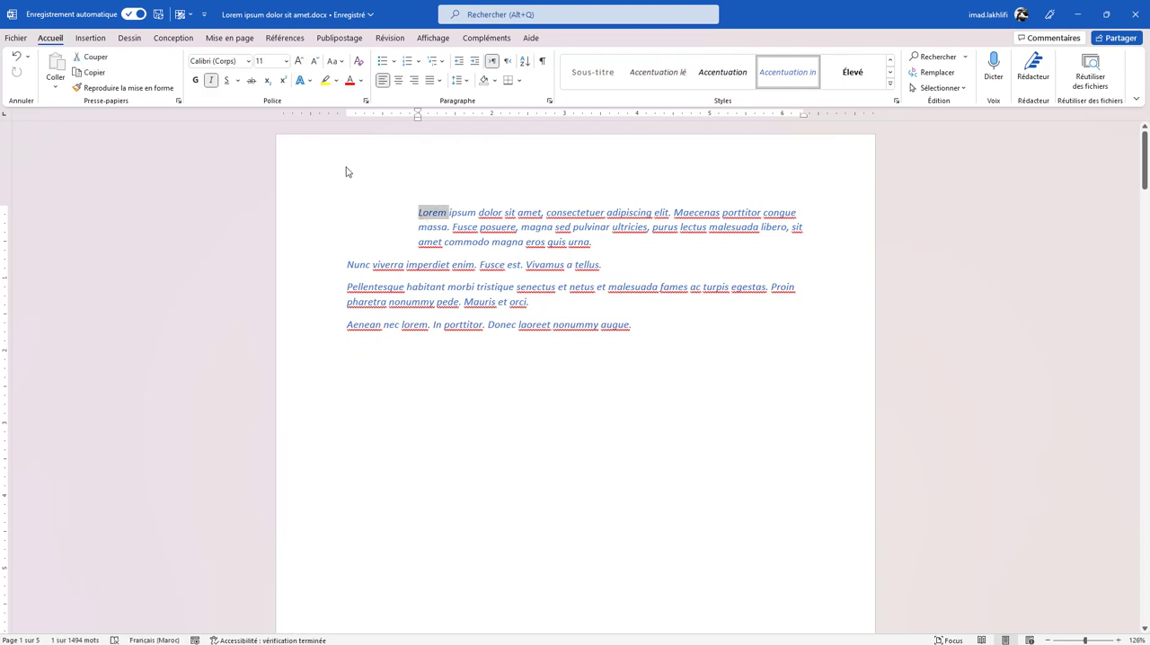
pyautogui.doubleClick(347, 171)
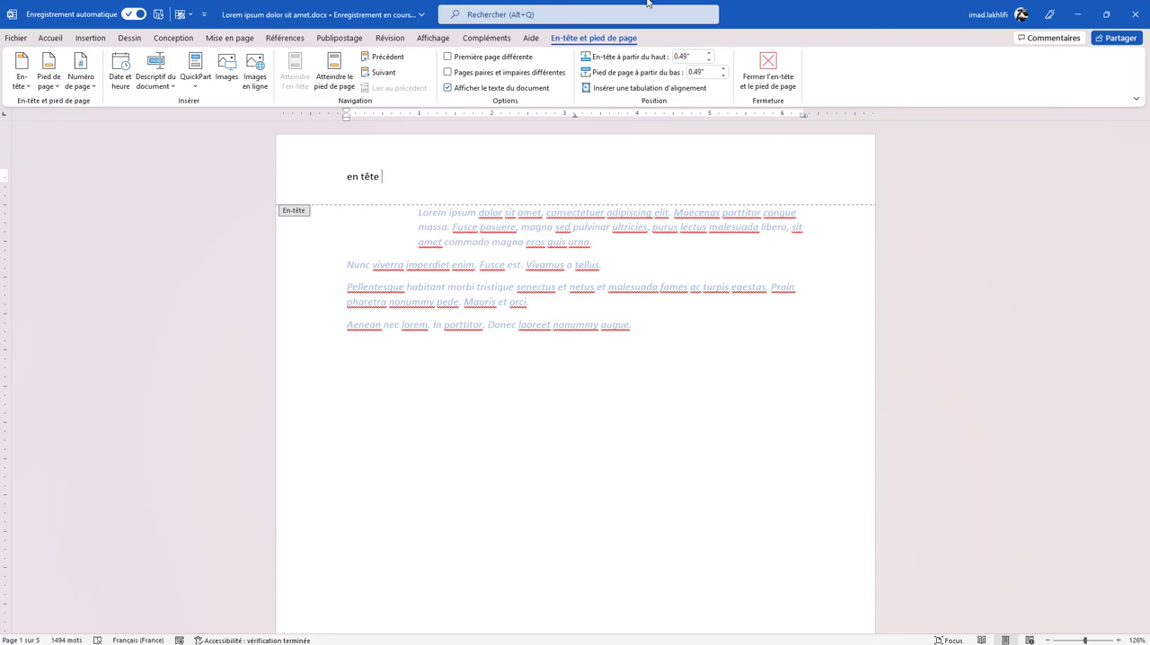
pyautogui.doubleClick(575, 314)
pyautogui.scroll(-10, 575, 310)
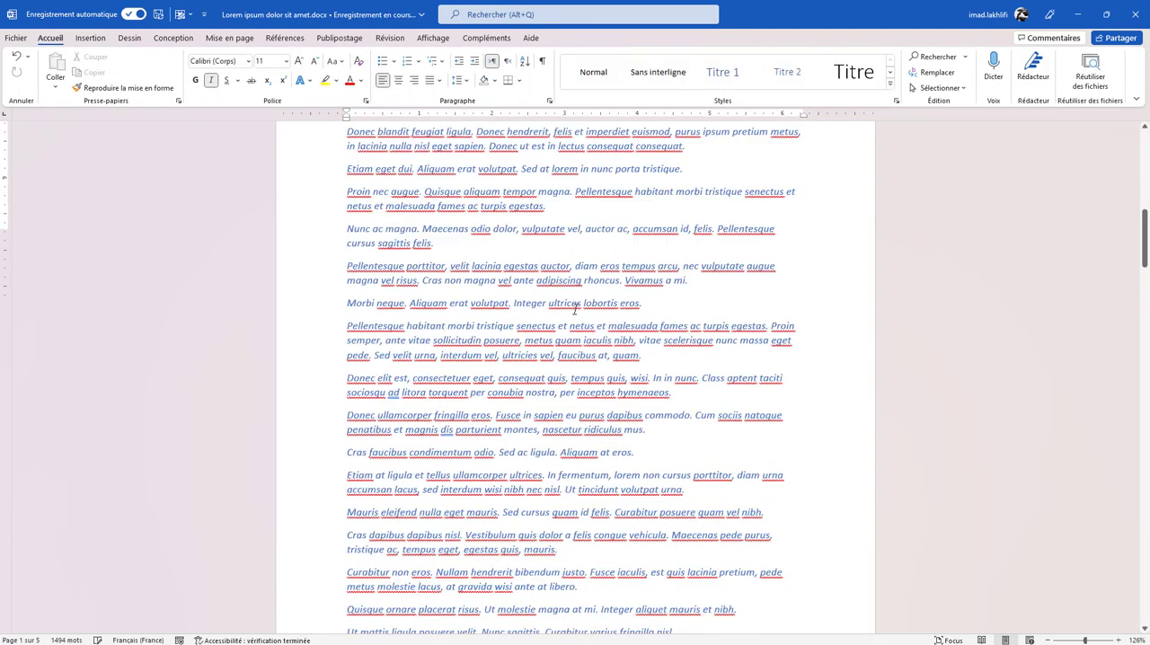
pyautogui.scroll(10, 575, 308)
pyautogui.scroll(-5, 575, 308)
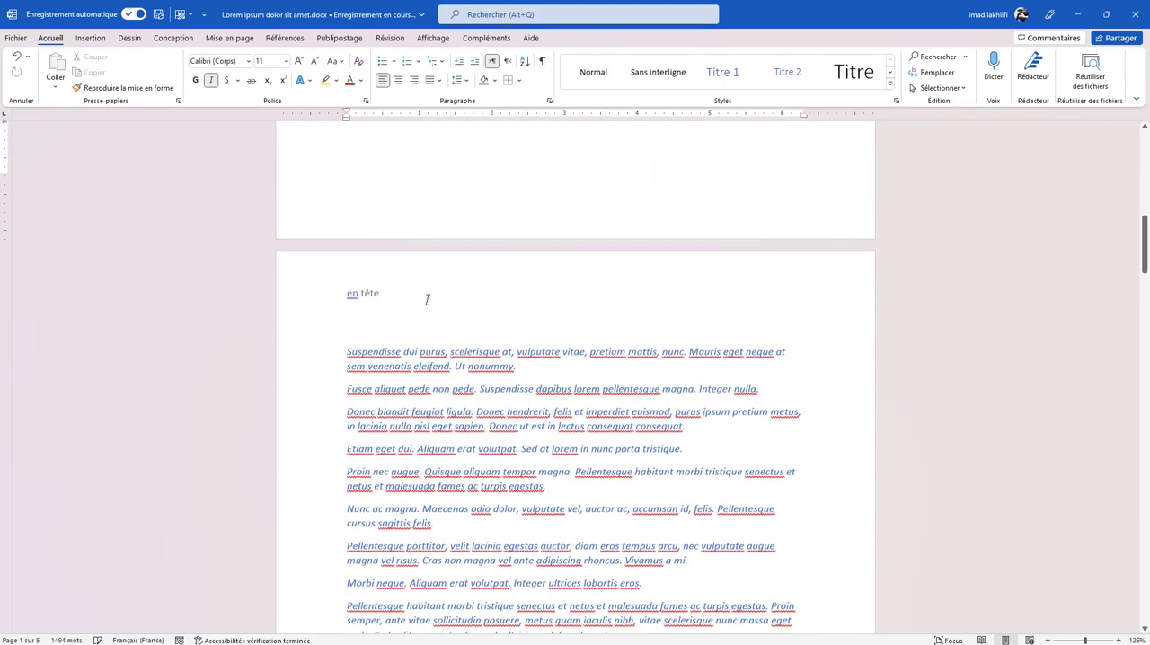
pyautogui.scroll(15, 427, 299)
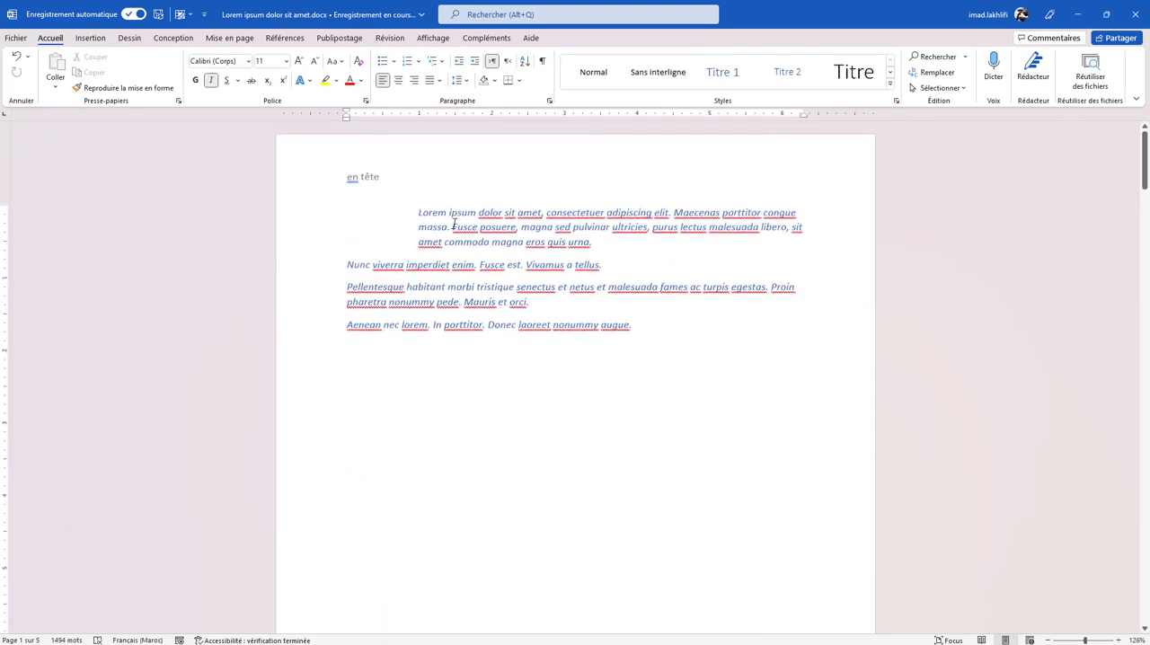
# - Enable the different first page option for the header, close the header and check it across the pages
pyautogui.tripleClick(479, 167)
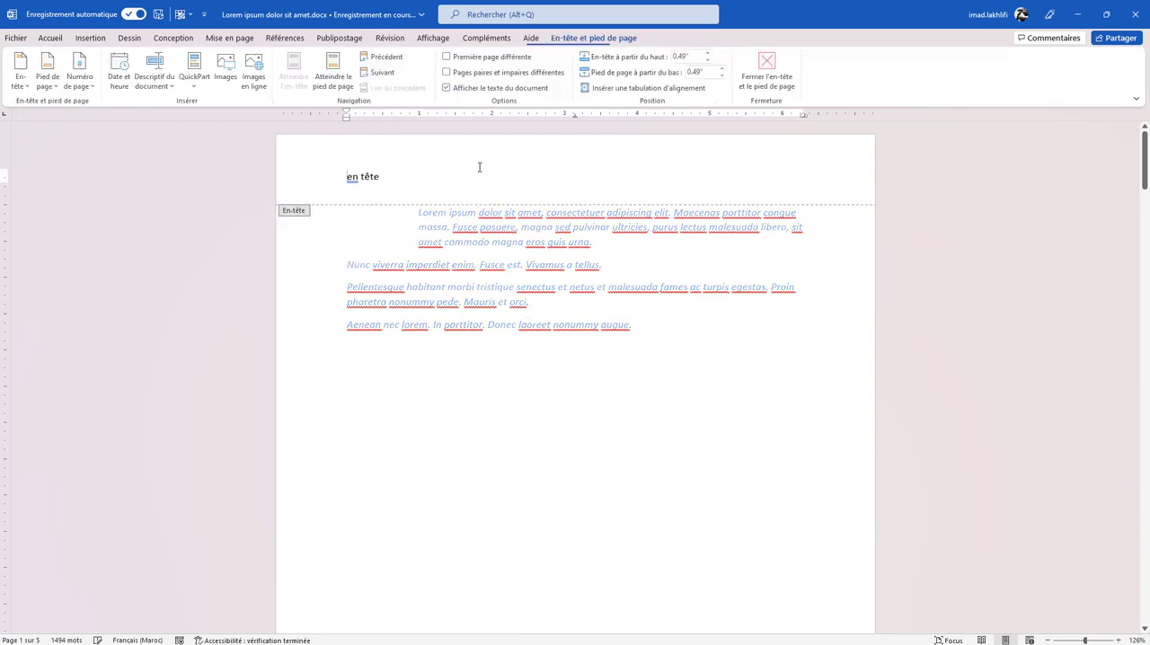
pyautogui.click(489, 184)
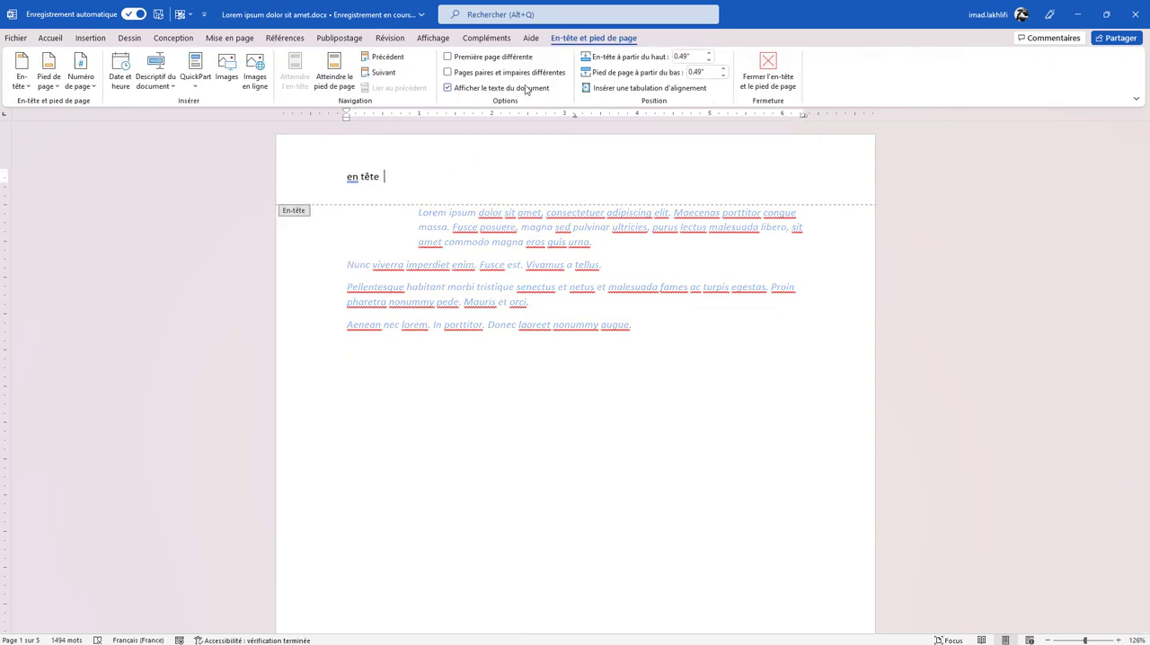
pyautogui.click(449, 61)
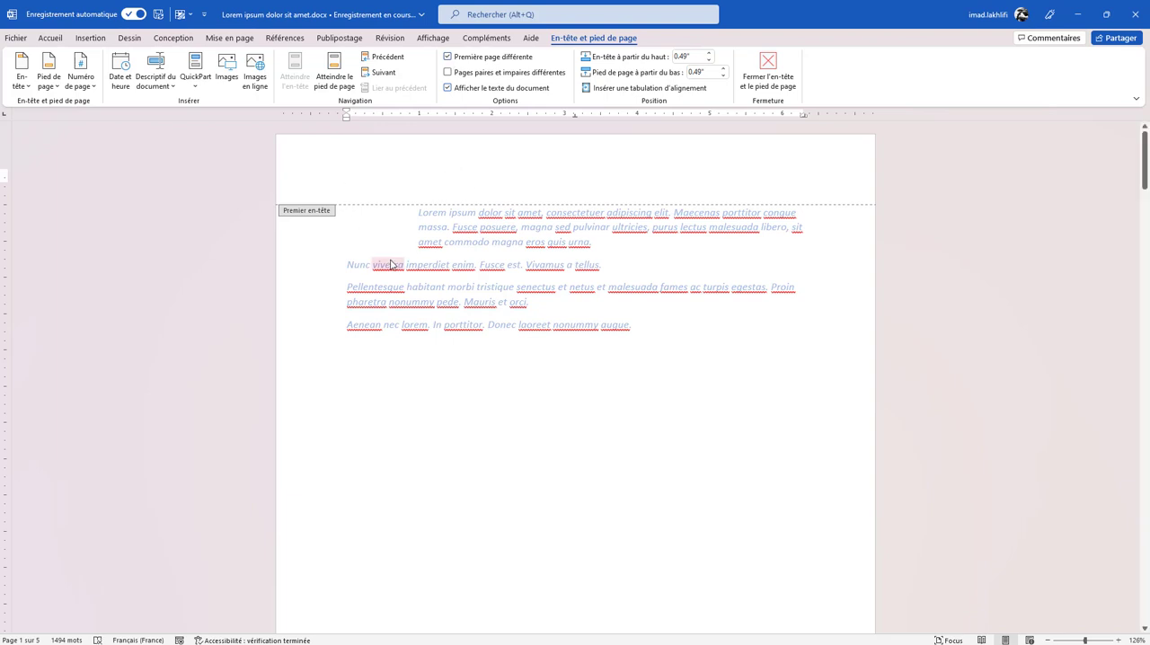
pyautogui.doubleClick(417, 241)
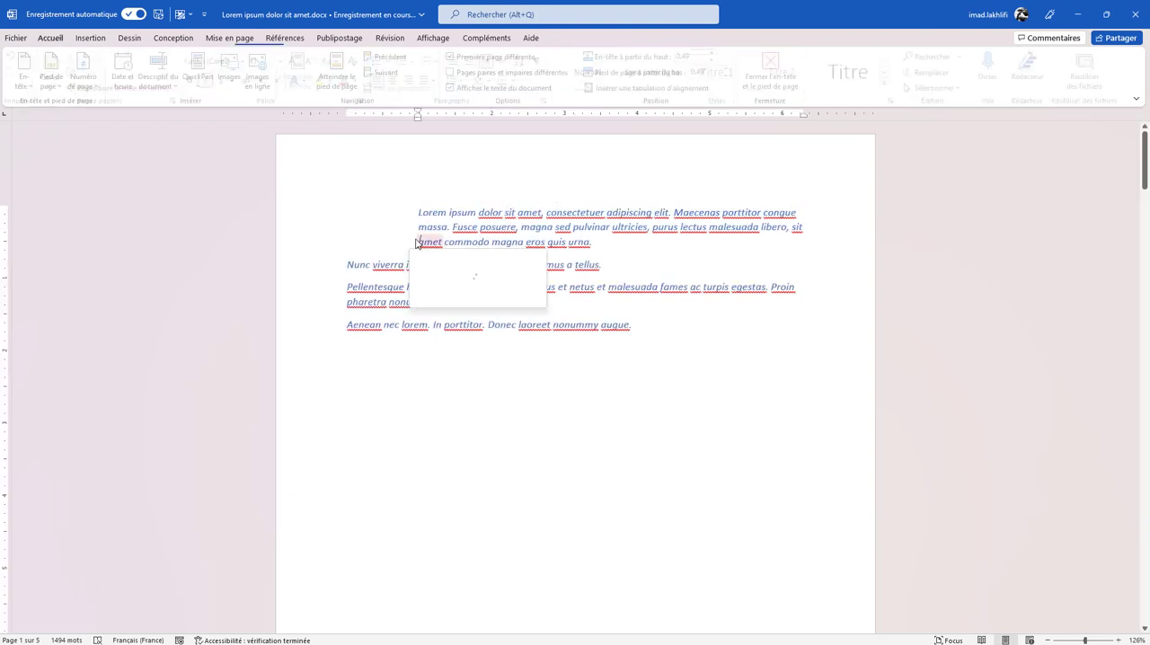
pyautogui.click(347, 190)
pyautogui.scroll(-15, 440, 279)
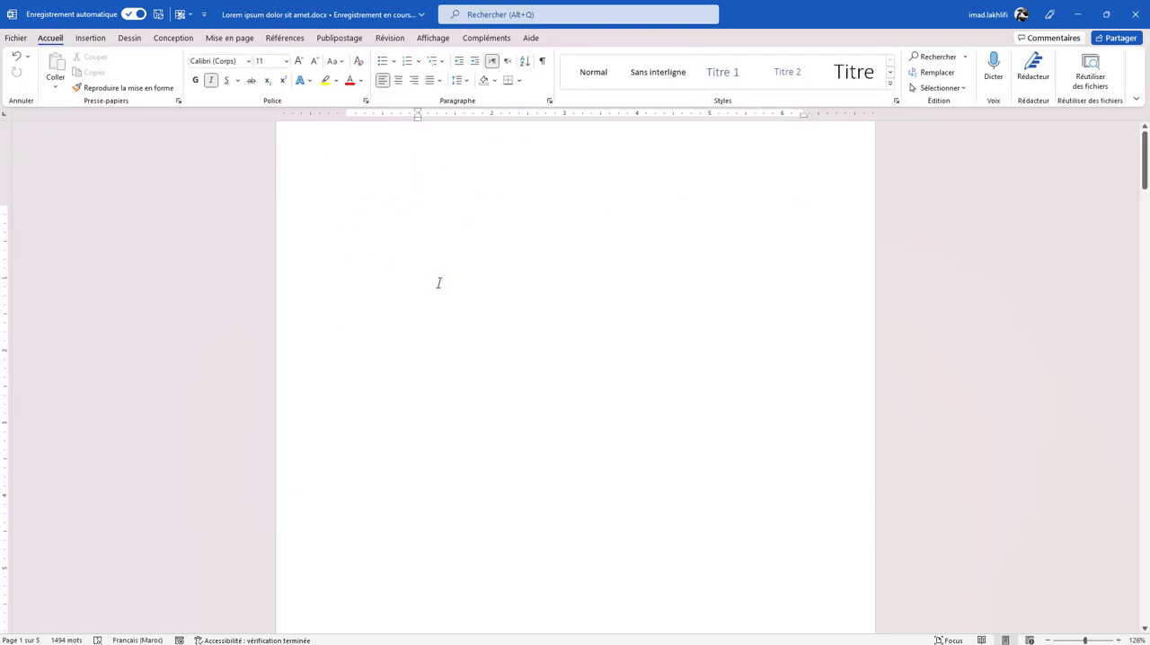
pyautogui.scroll(-15, 440, 280)
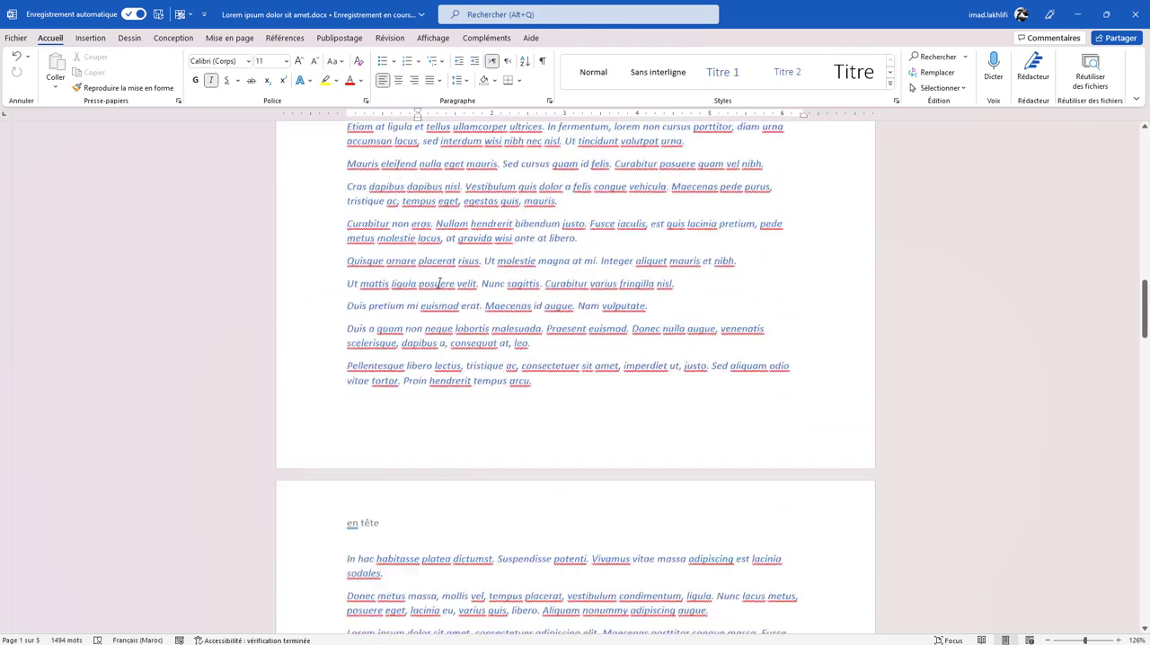
pyautogui.scroll(-5, 440, 285)
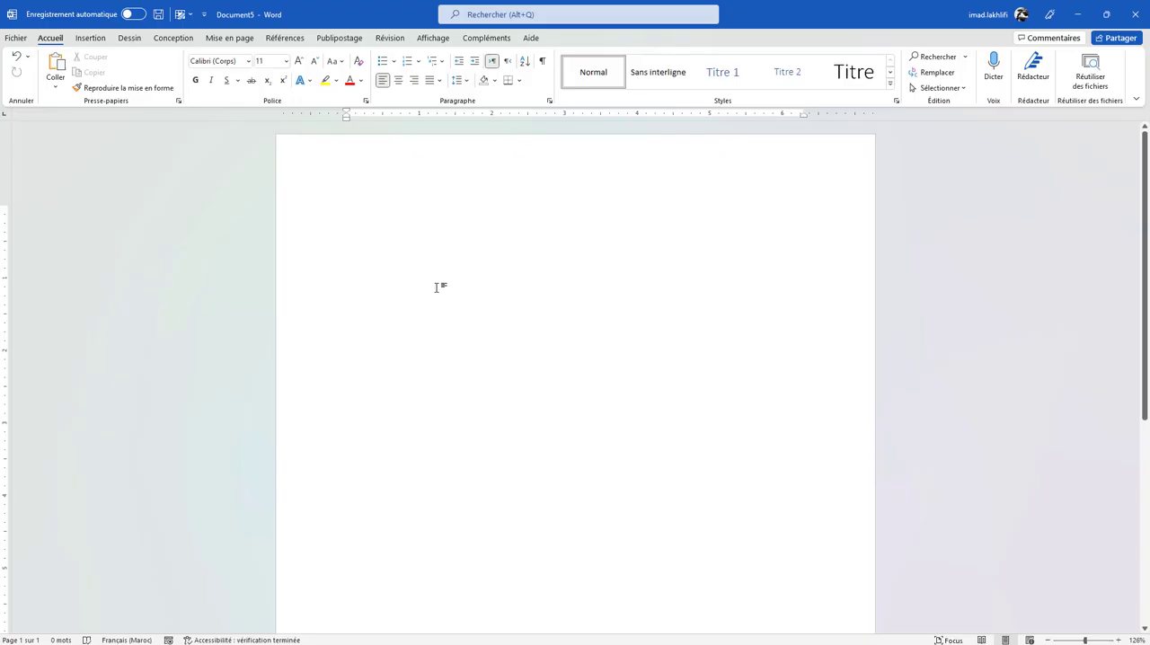
# - Paste the numbered list Fruit, Légume, Sandwich into the blank Document5 and remove it from the page again
pyautogui.write('Fruit Légume Sandwich')
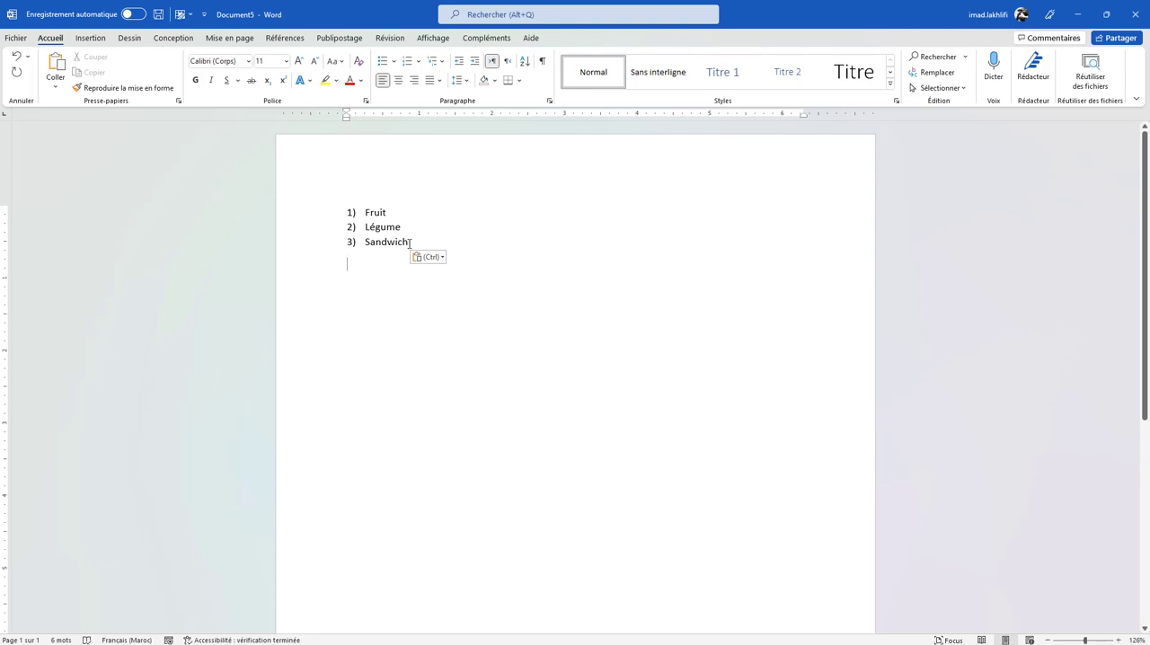
pyautogui.click(467, 233)
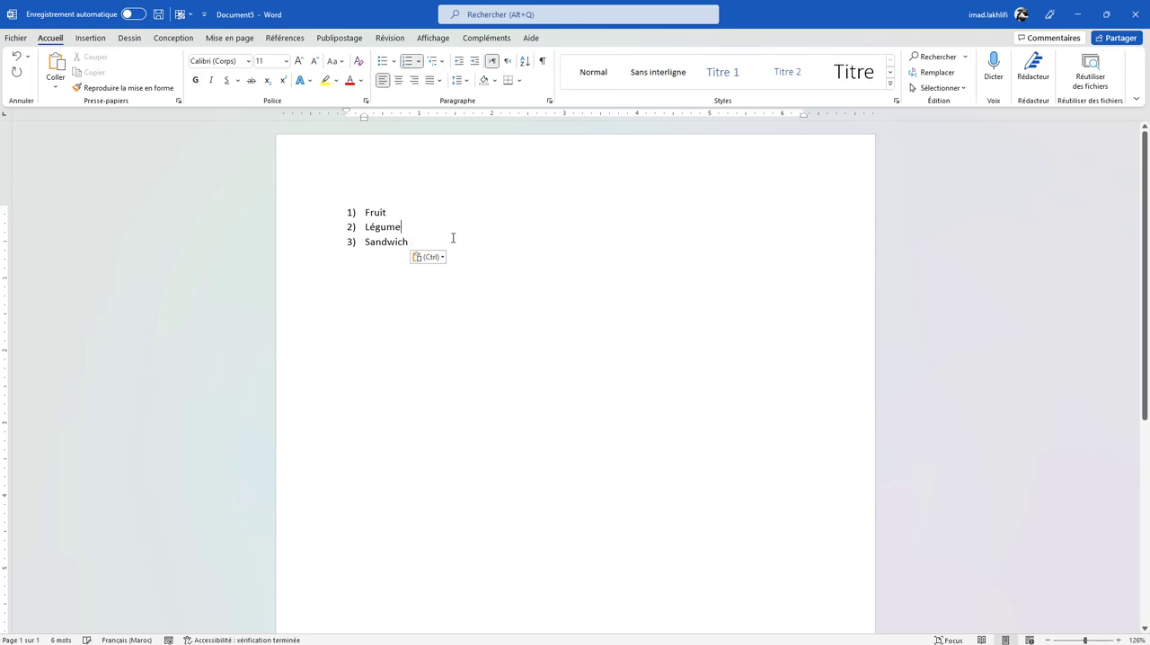
pyautogui.moveTo(420, 242); pyautogui.dragTo(329, 200)
pyautogui.hotkey('ctrl', 'c')
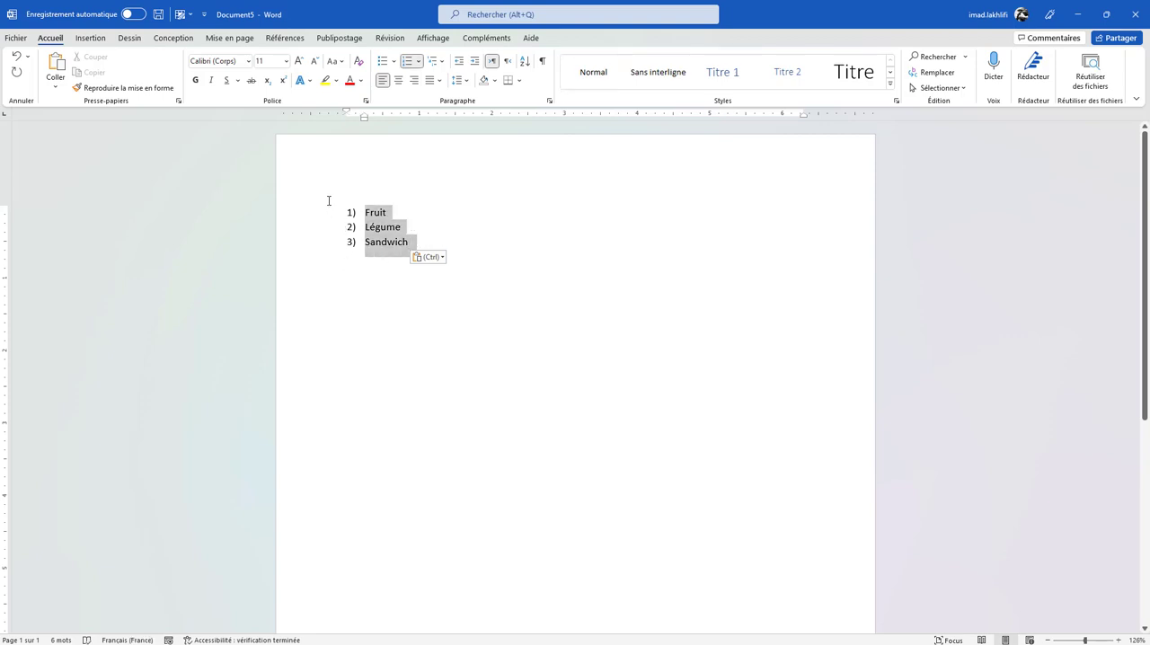
pyautogui.press('Delete')
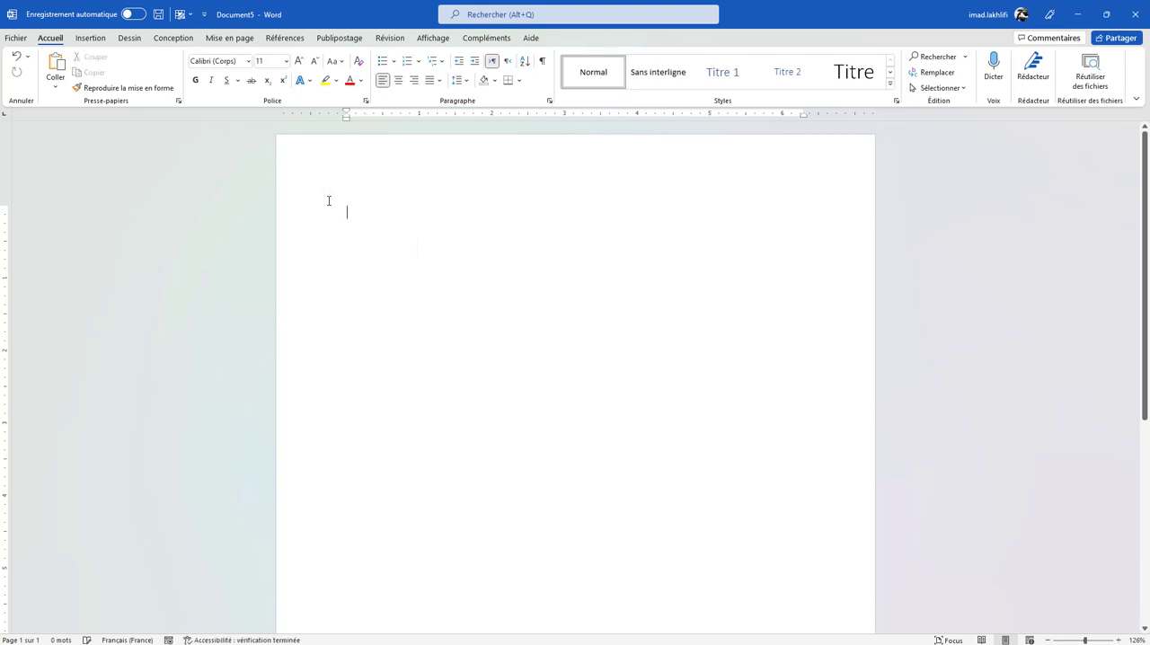
# - Insert a Bandes d'images SmartArt list graphic and paste the copied Fruit, Légume, Sandwich list into its text pane
pyautogui.click(90, 39)
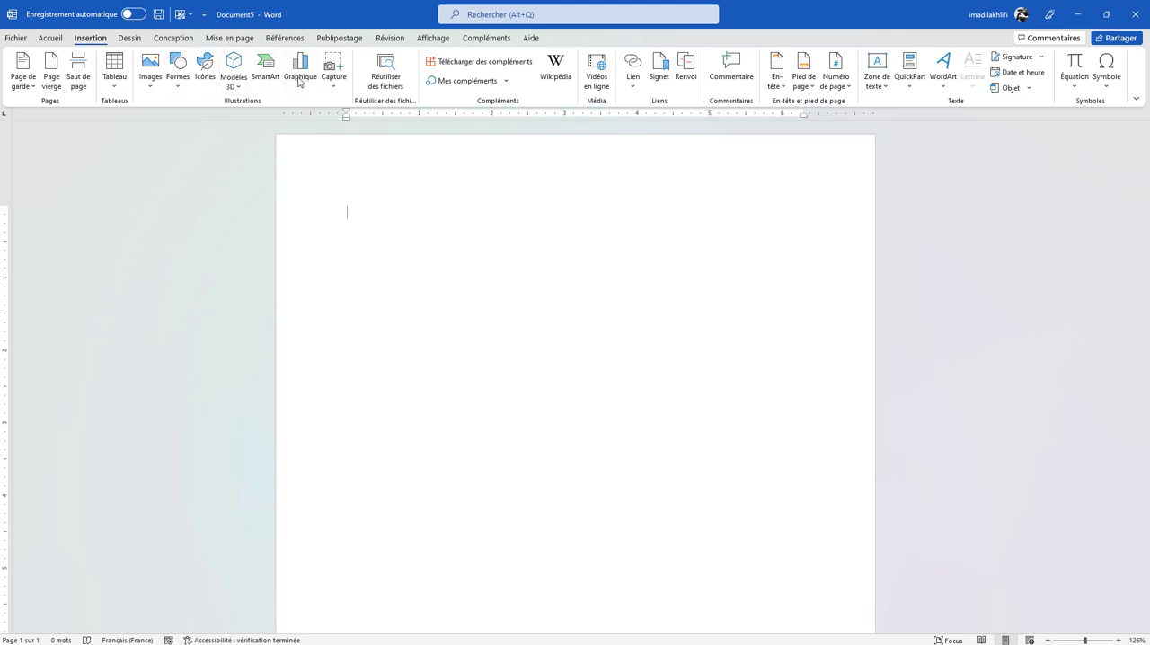
pyautogui.click(260, 77)
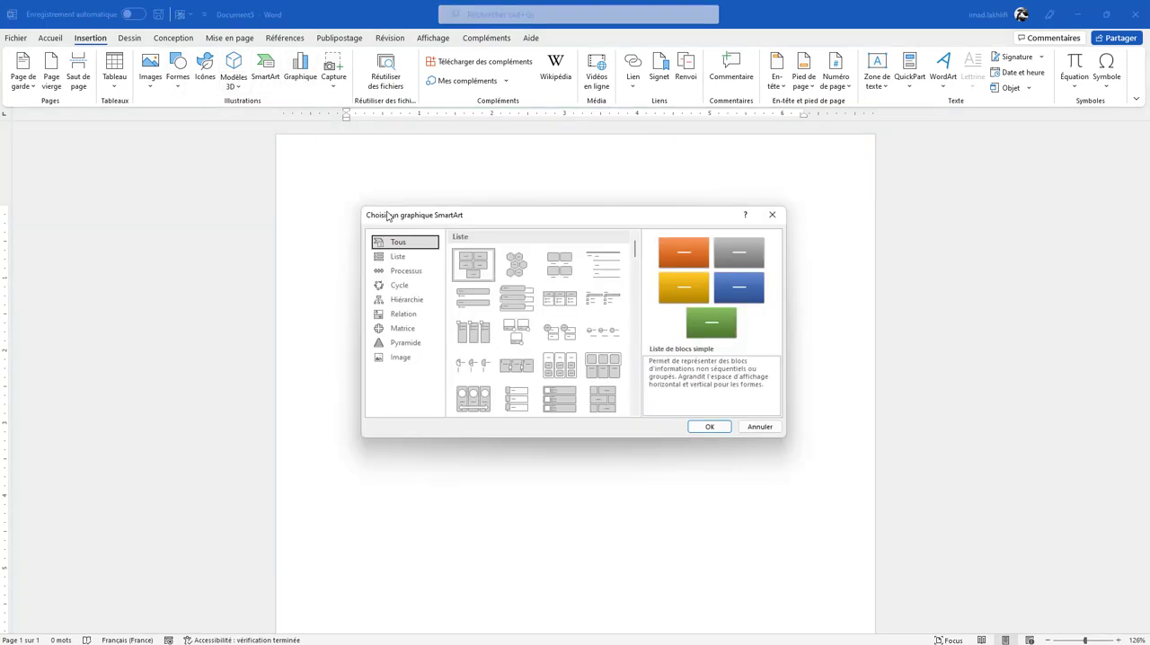
pyautogui.click(384, 260)
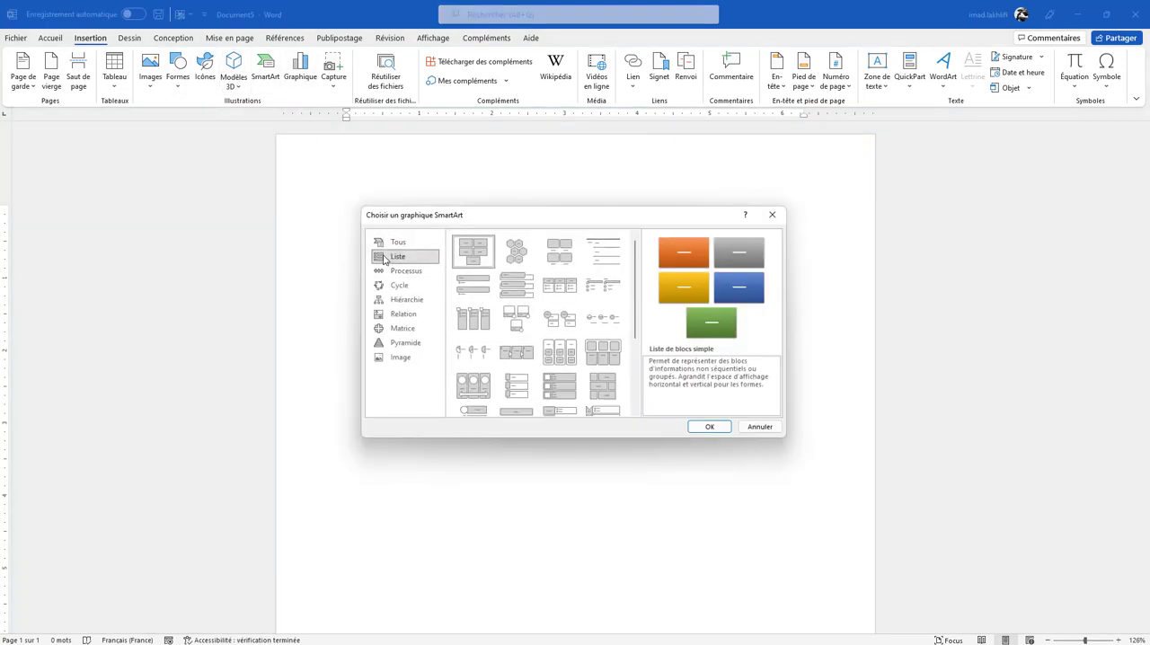
pyautogui.click(516, 396)
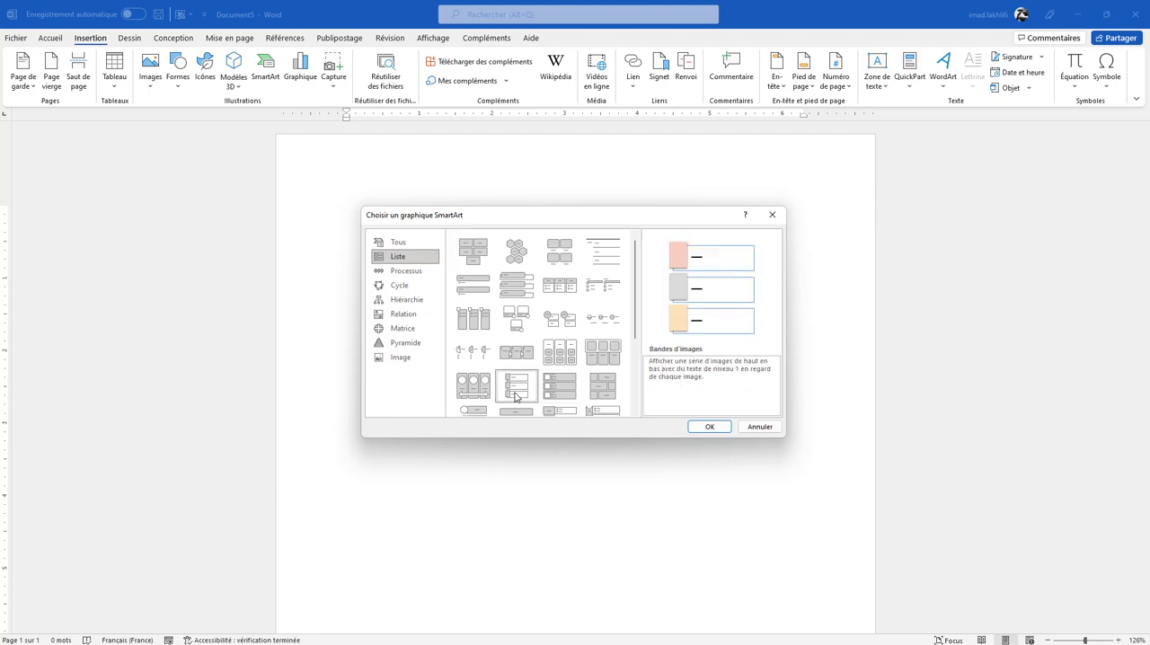
pyautogui.click(709, 427)
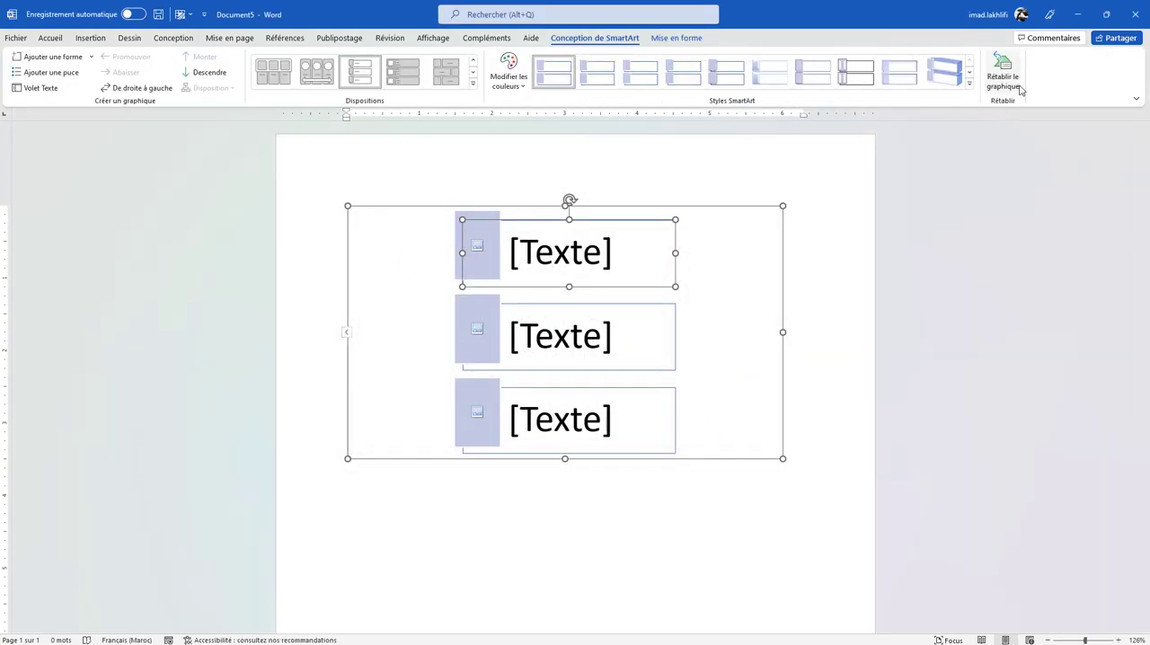
pyautogui.click(41, 87)
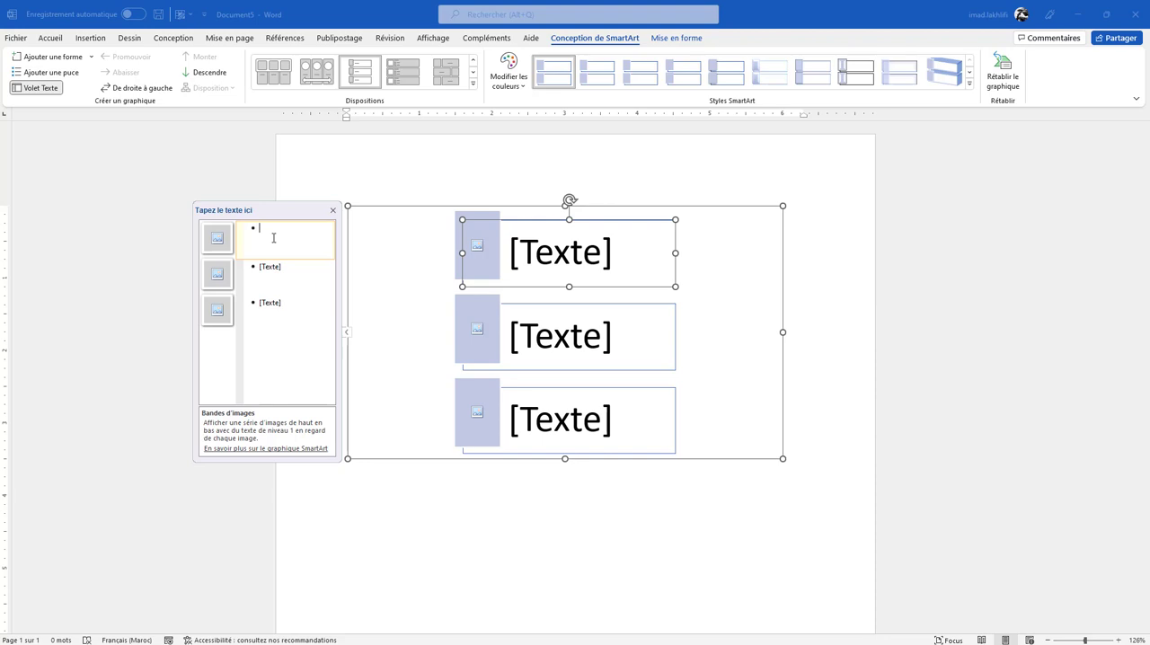
pyautogui.hotkey('ctrl', 'v')
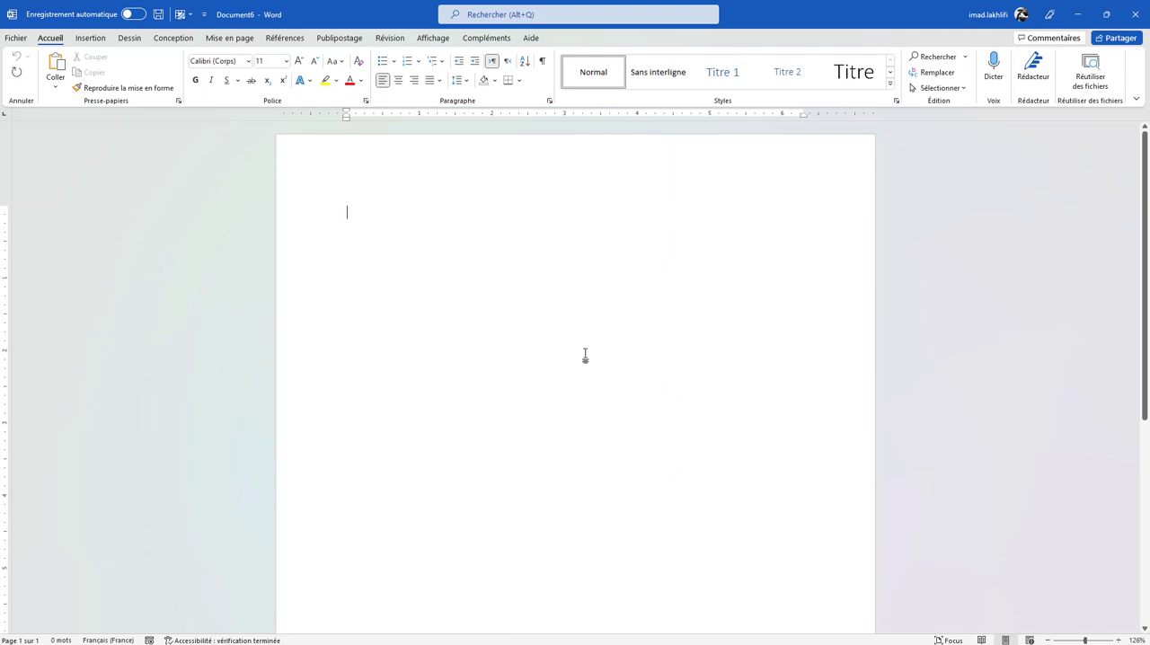
# - In the blank Document6, insert a screenshot of the open Microsoft Edge window showing YouTube Studio
pyautogui.click(92, 39)
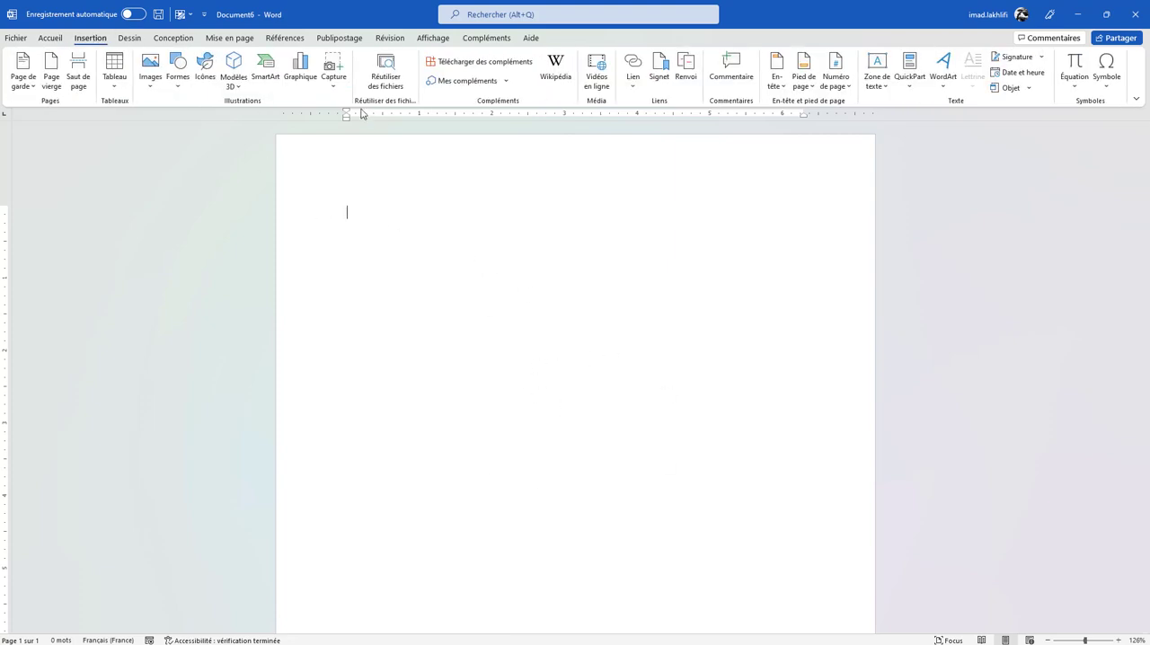
pyautogui.click(333, 78)
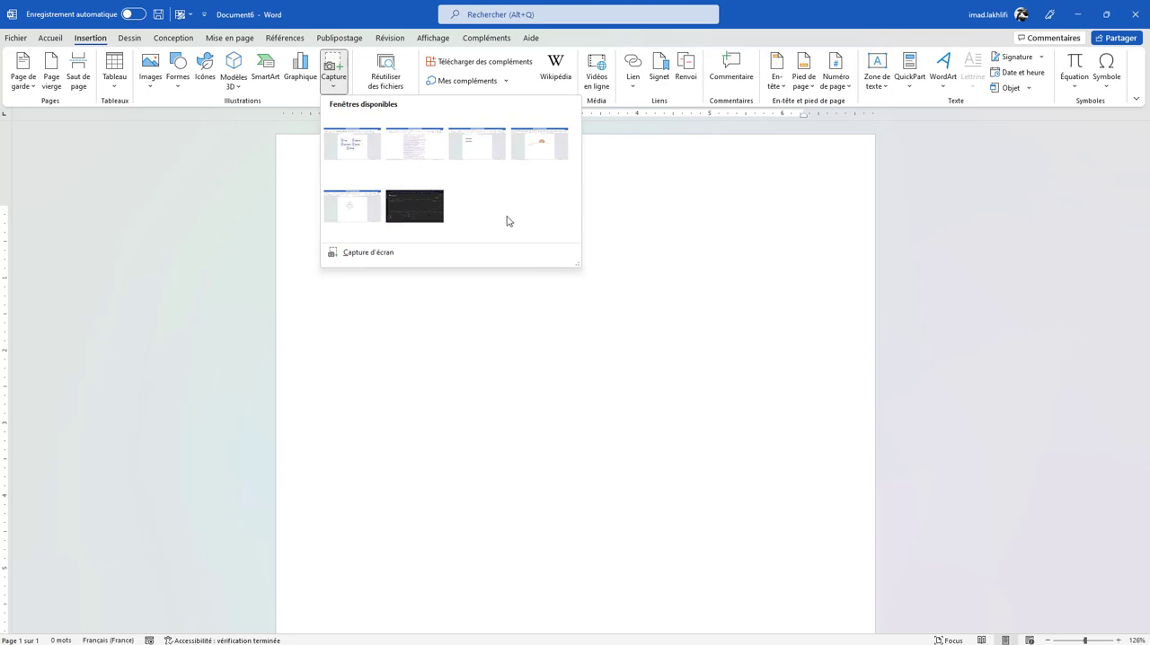
pyautogui.click(439, 213)
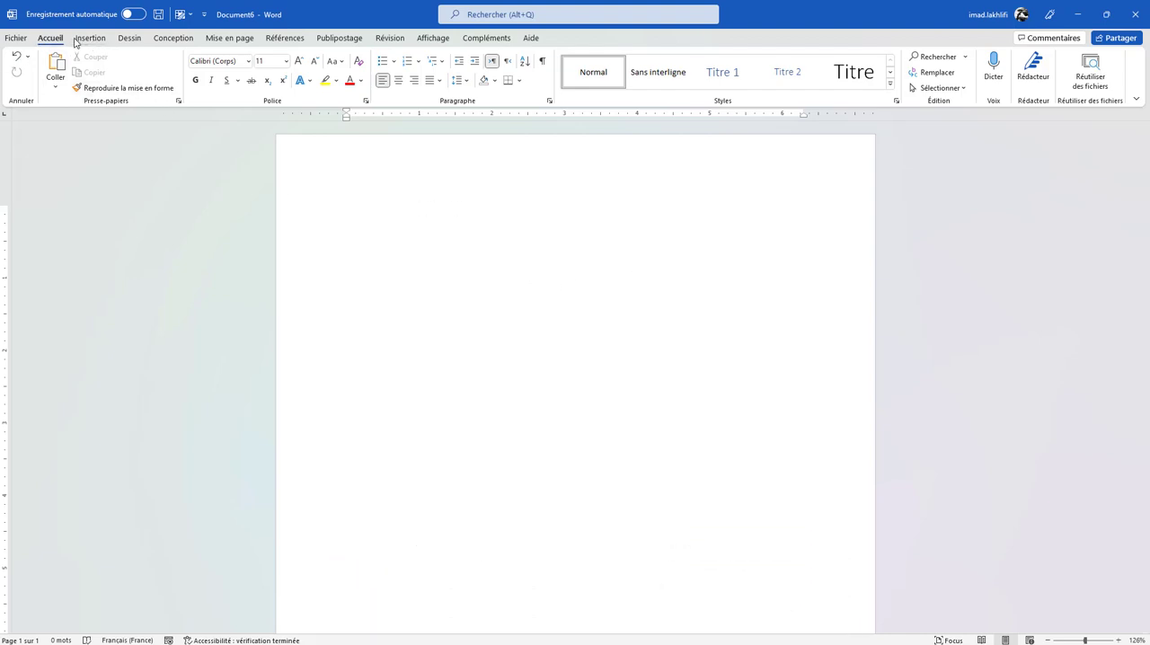
# - Browse the full symbol list, insert the copyright symbol © on the blank page and remove it again
pyautogui.click(88, 37)
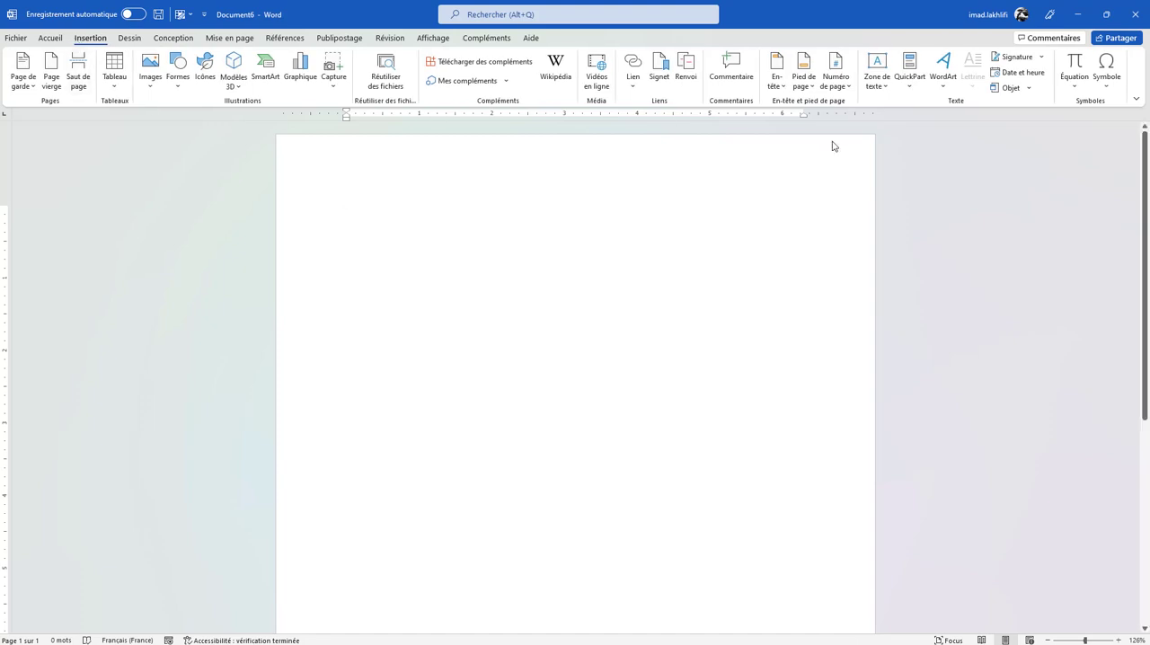
pyautogui.click(1114, 86)
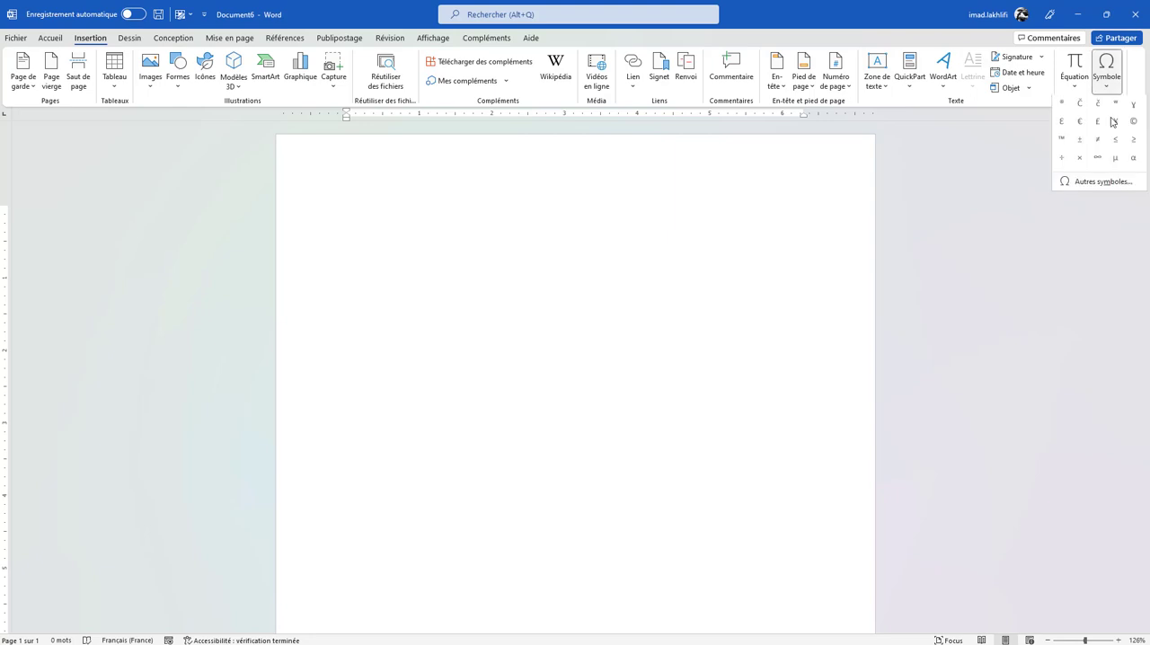
pyautogui.click(1078, 190)
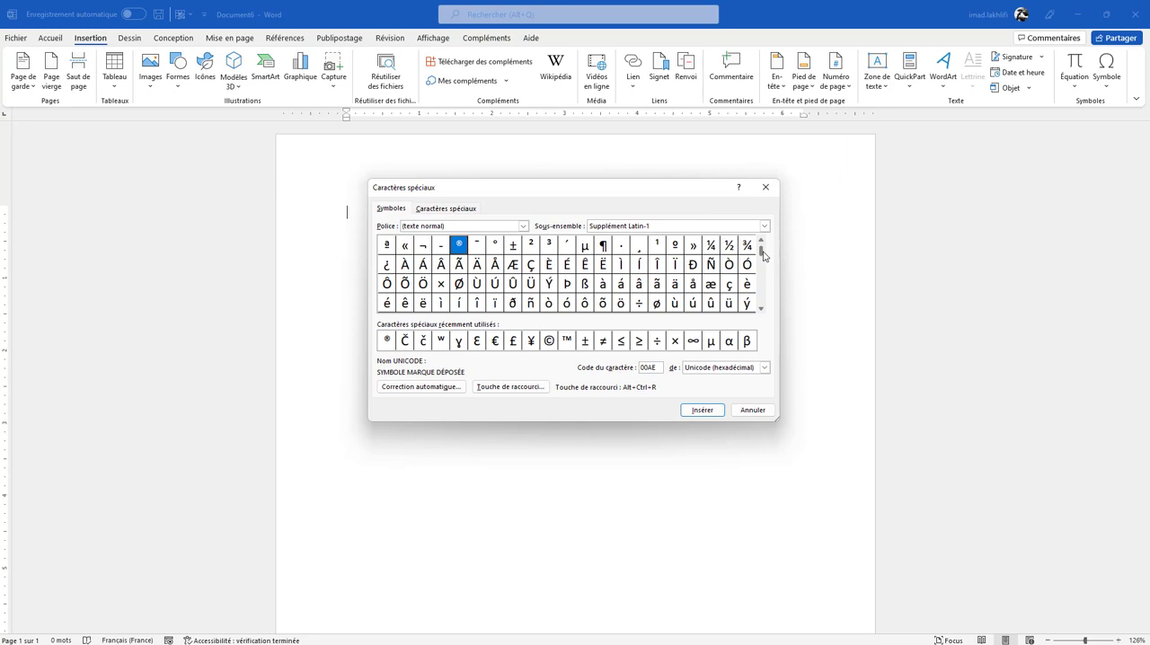
pyautogui.moveTo(763, 256); pyautogui.dragTo(763, 297)
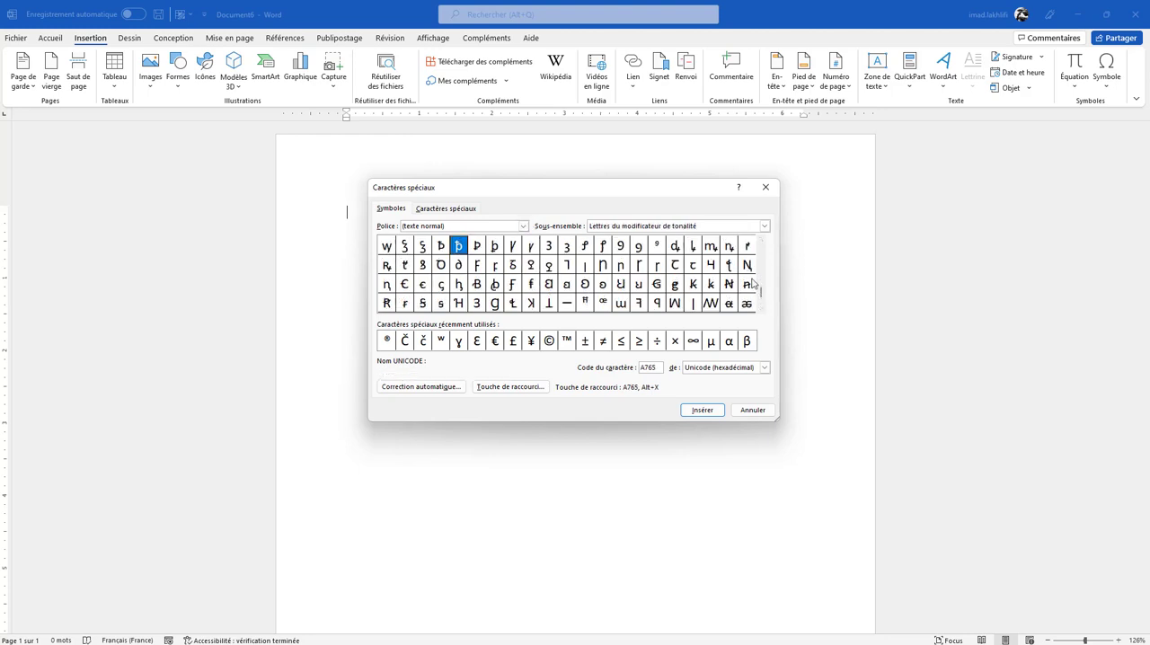
pyautogui.moveTo(763, 300); pyautogui.dragTo(763, 267)
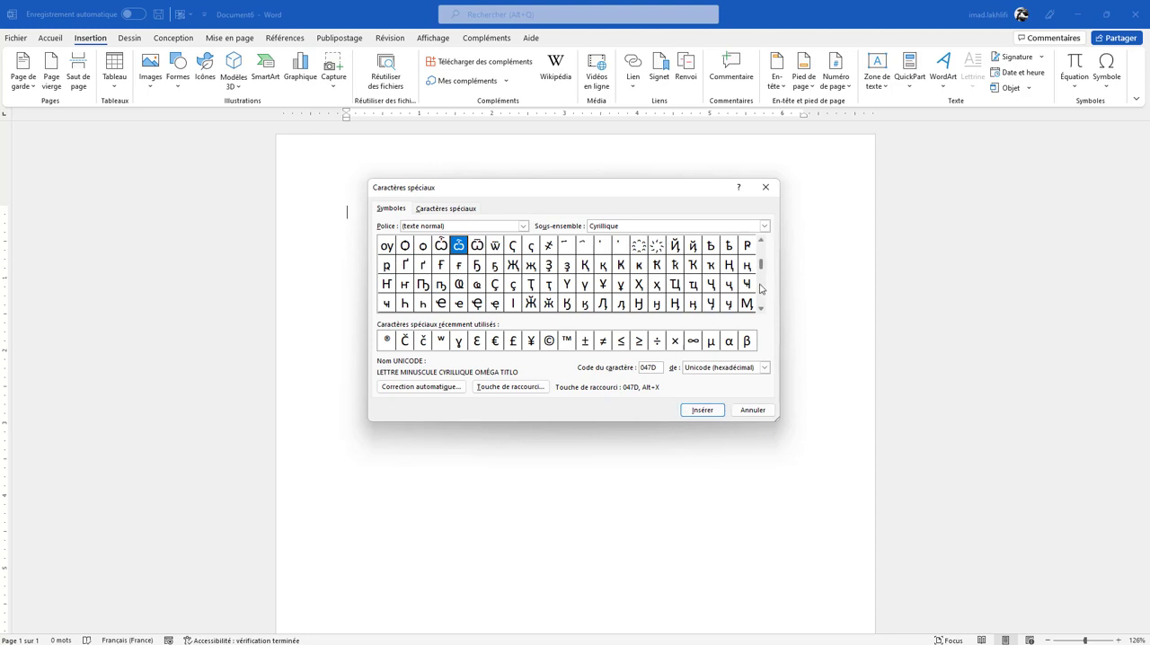
pyautogui.click(548, 342)
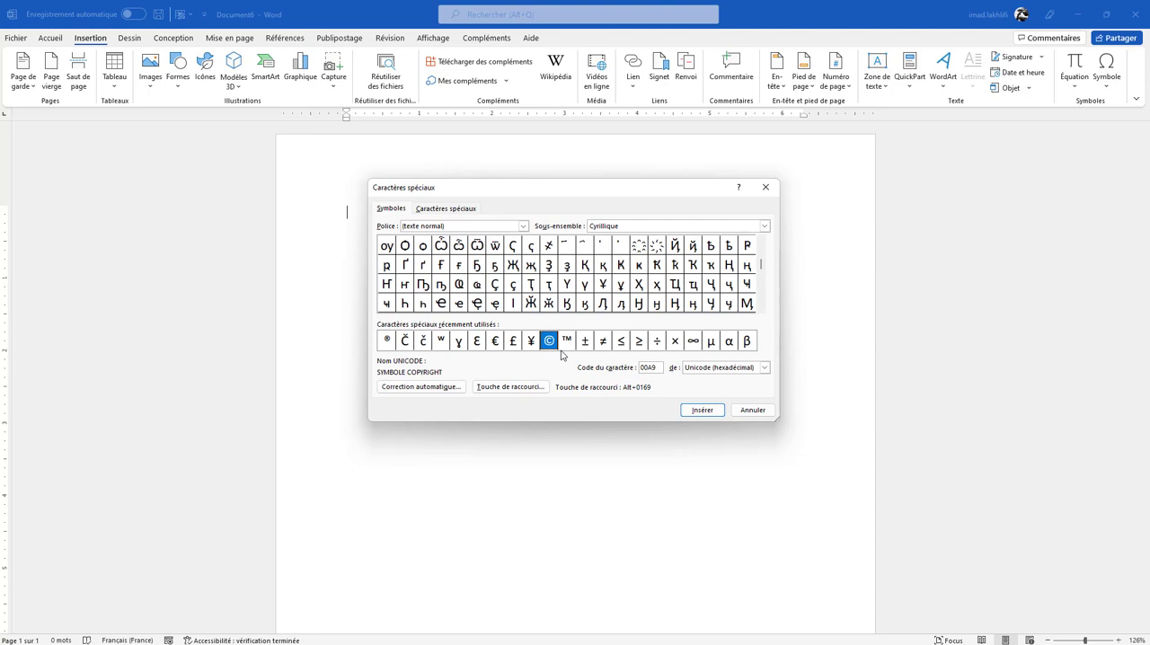
pyautogui.click(701, 412)
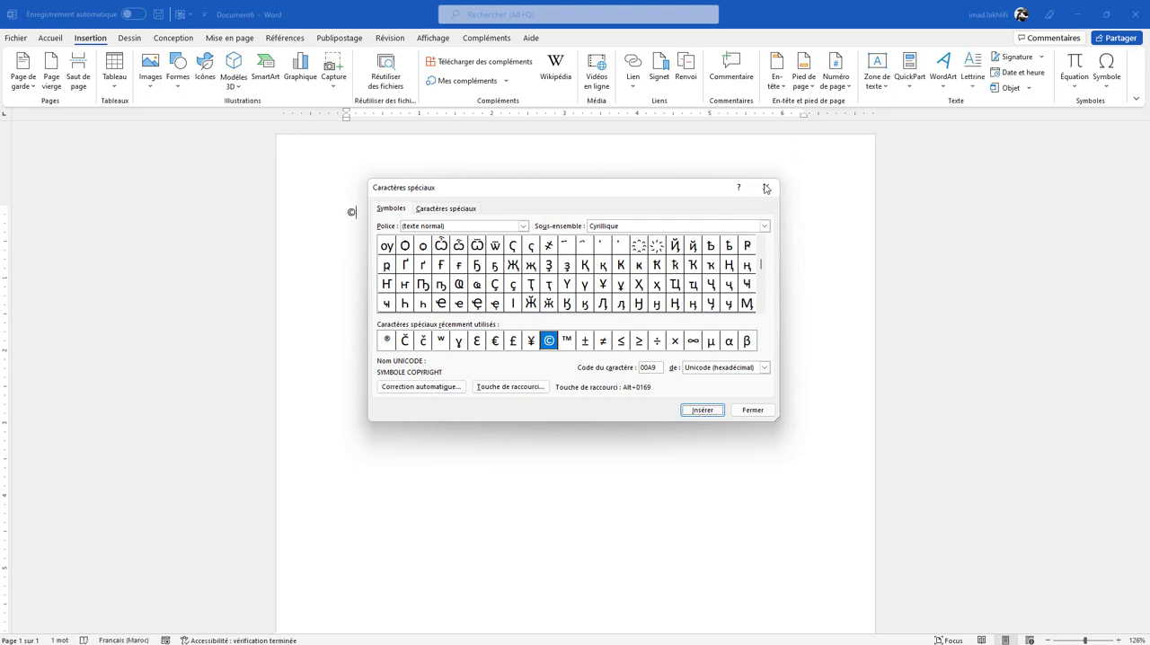
pyautogui.click(766, 187)
pyautogui.moveTo(407, 227); pyautogui.dragTo(346, 214)
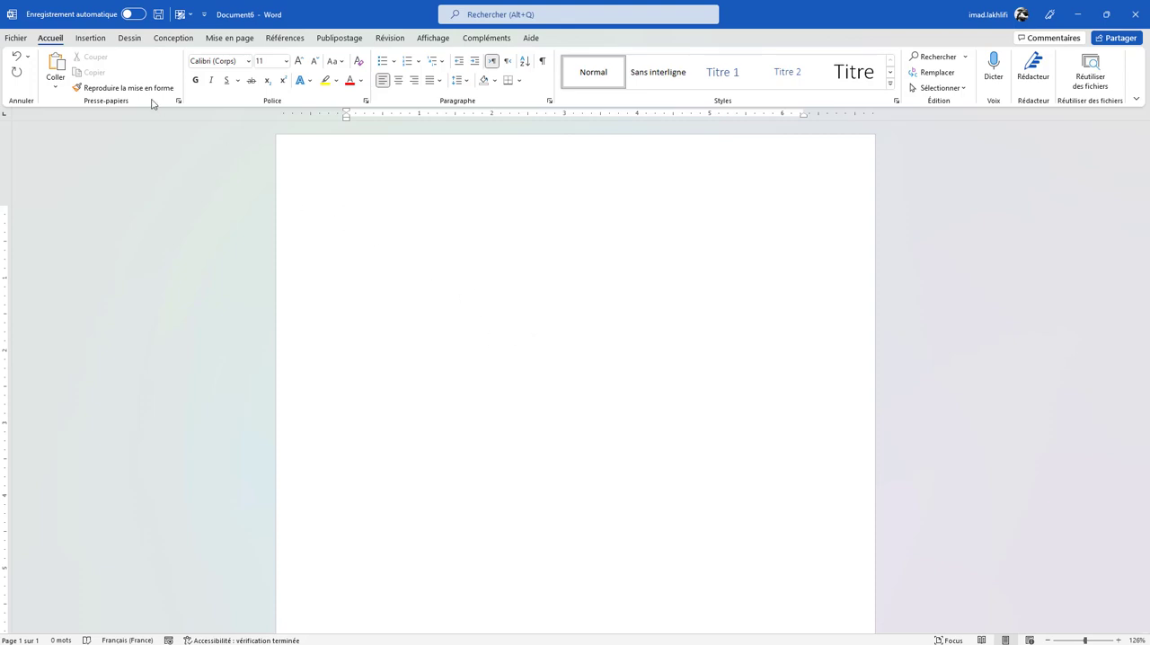
# - Draw a text box about 1.59" high and 5.59" wide near the top of the blank page
pyautogui.click(87, 39)
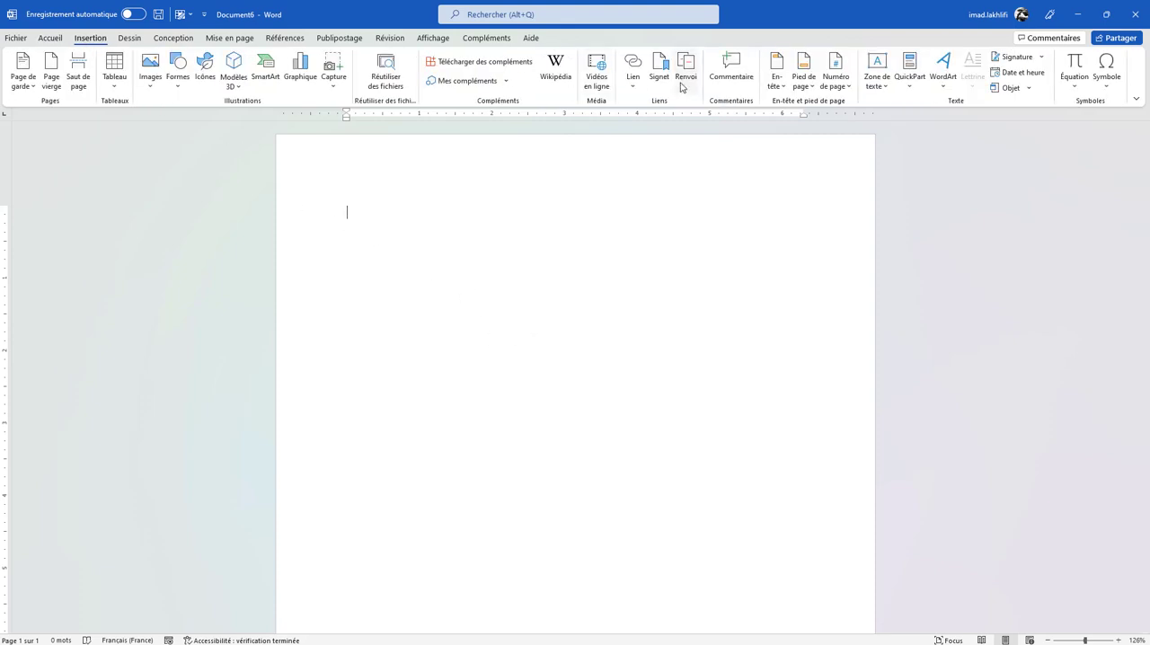
pyautogui.click(887, 87)
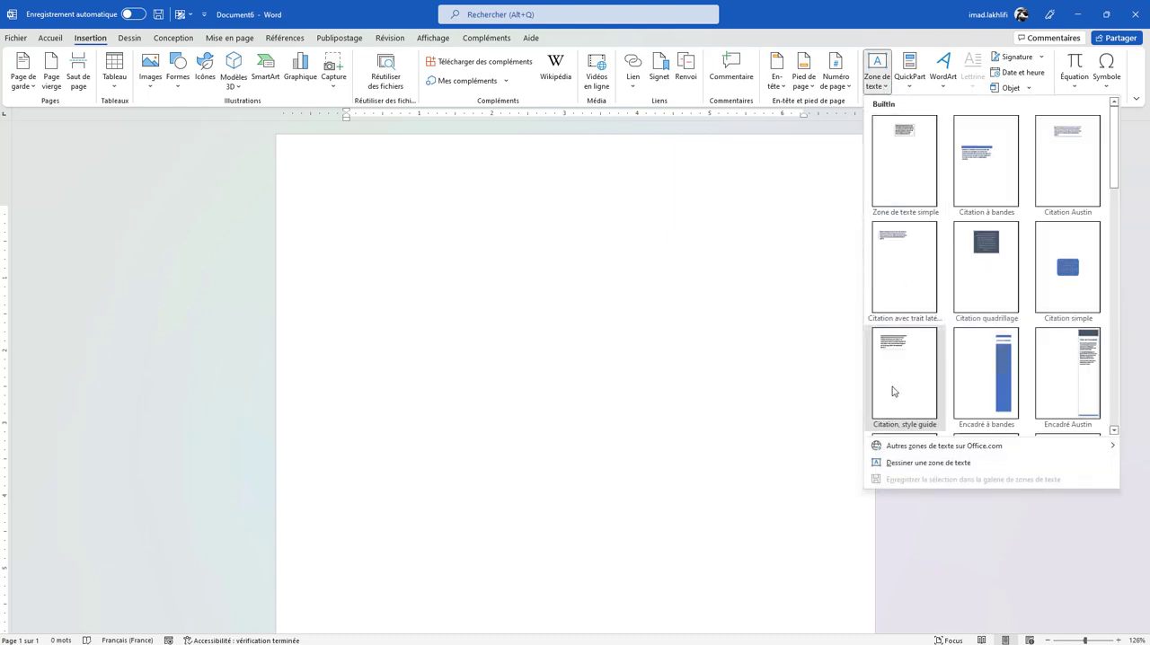
pyautogui.click(906, 465)
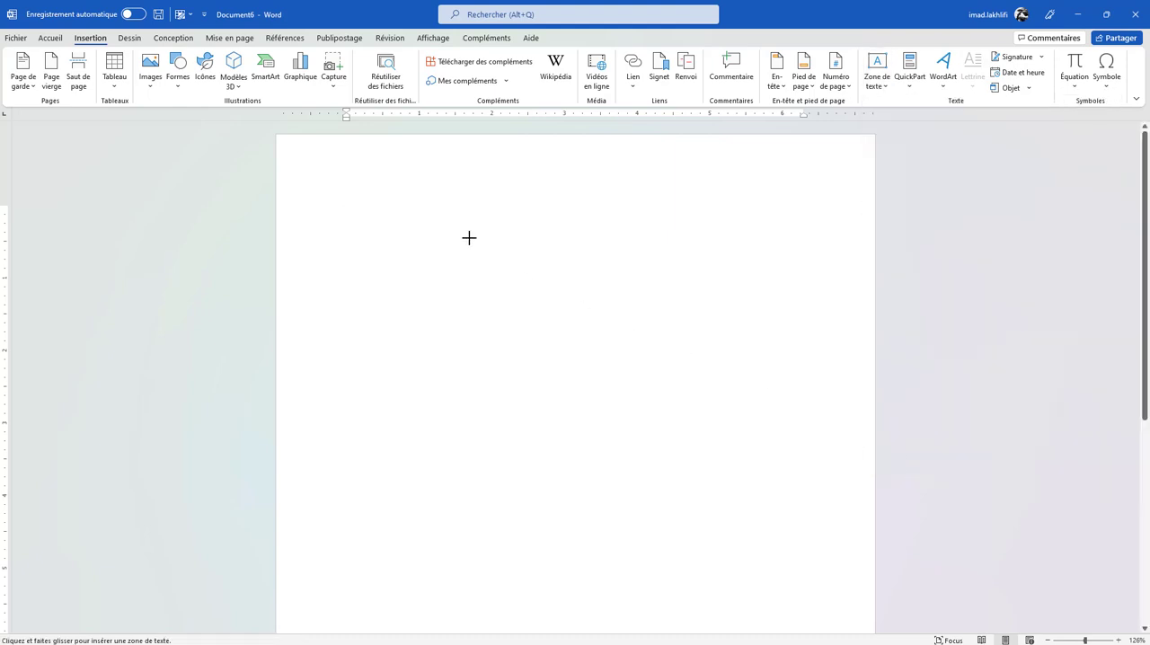
pyautogui.moveTo(389, 224); pyautogui.dragTo(795, 340)
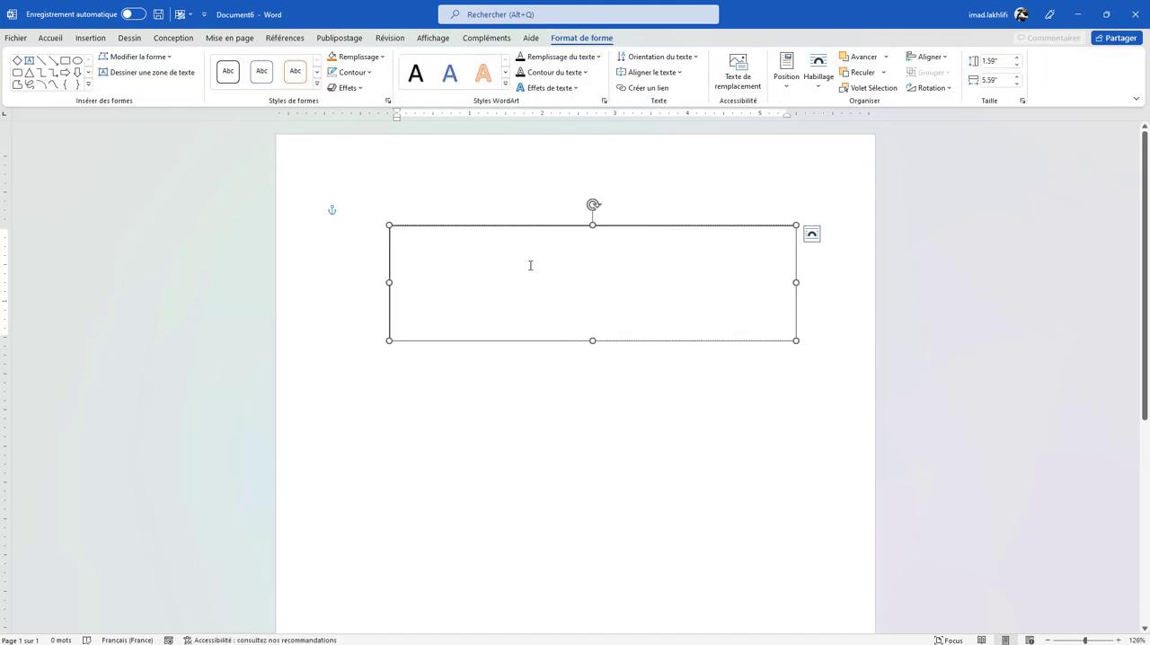
# - Enter "bonjour" in the text box and move the box to the lower part of the page
pyautogui.write('kmlqsd')
pyautogui.press('BackSpace')
pyautogui.press('BackSpace')
pyautogui.press('BackSpace')
pyautogui.press('BackSpace')
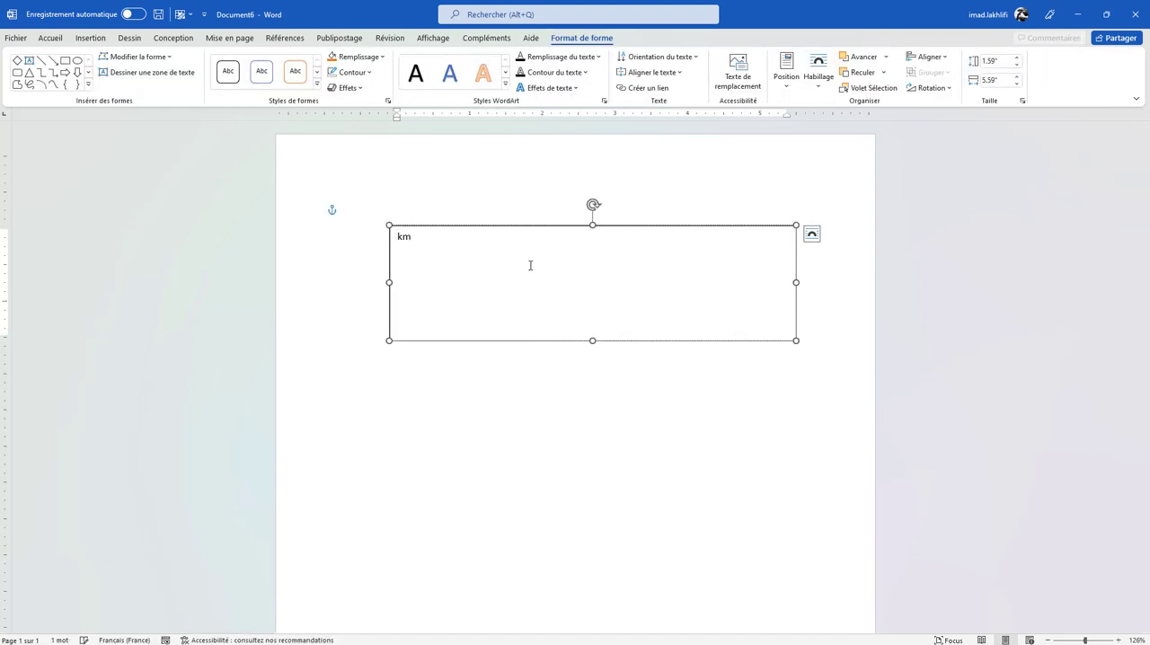
pyautogui.press('BackSpace')
pyautogui.press('BackSpace')
pyautogui.write('bonj')
pyautogui.moveTo(708, 229); pyautogui.dragTo(759, 420)
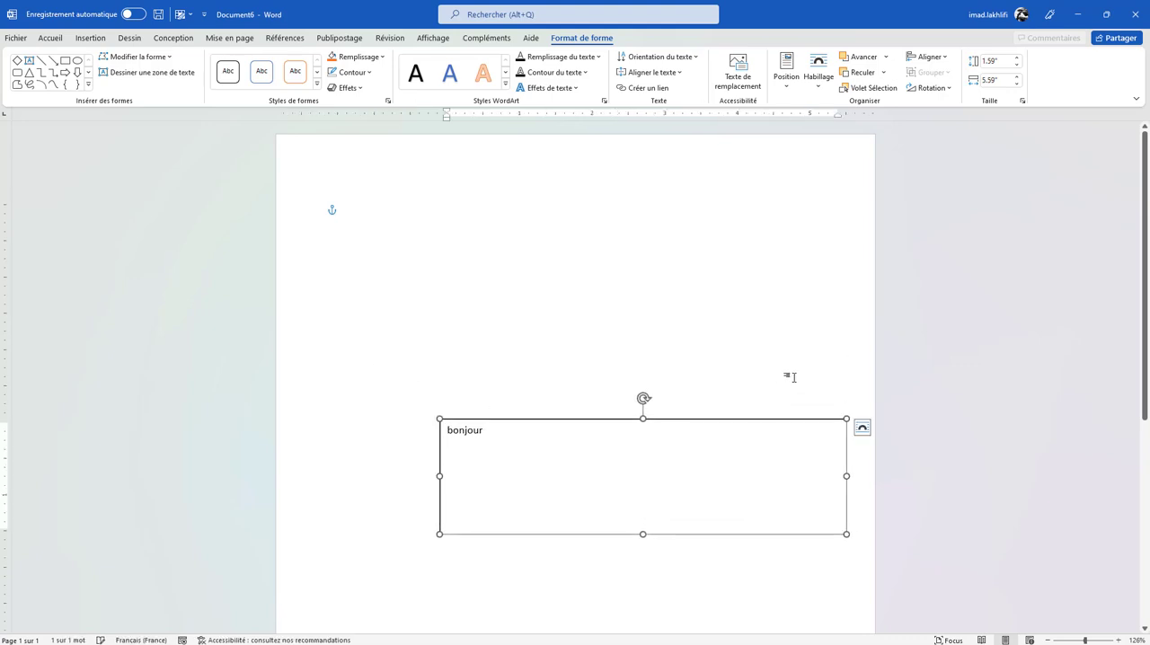
# - Remove the outline of the "bonjour" text box and reposition the box higher on the page
pyautogui.click(760, 402)
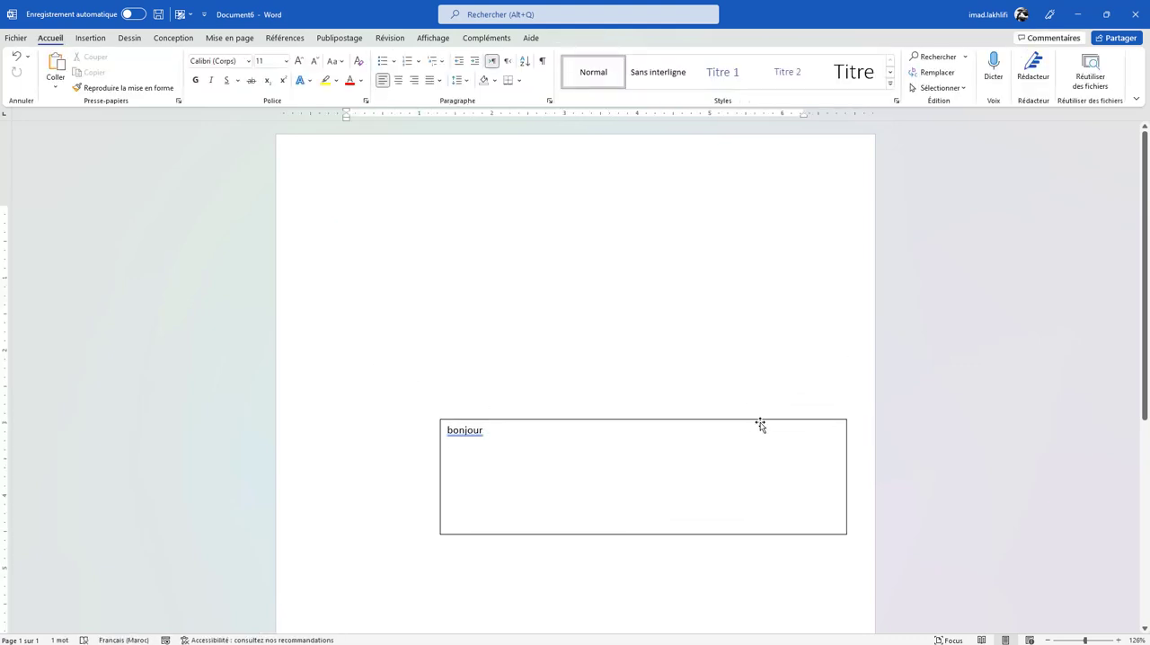
pyautogui.click(762, 423)
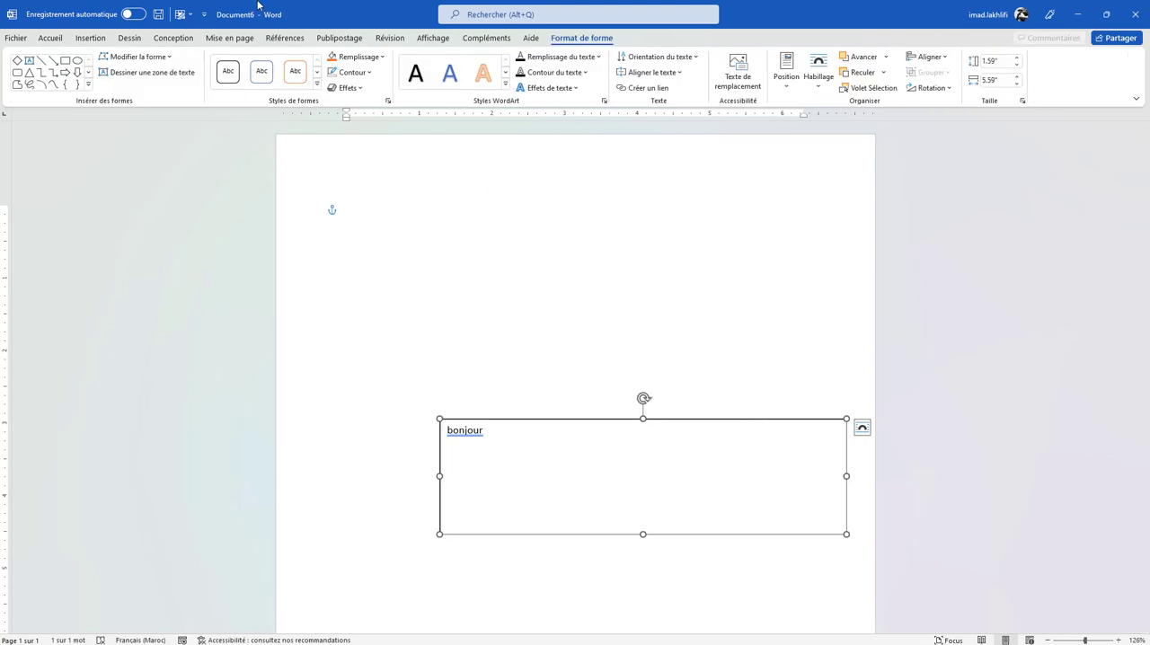
pyautogui.click(351, 72)
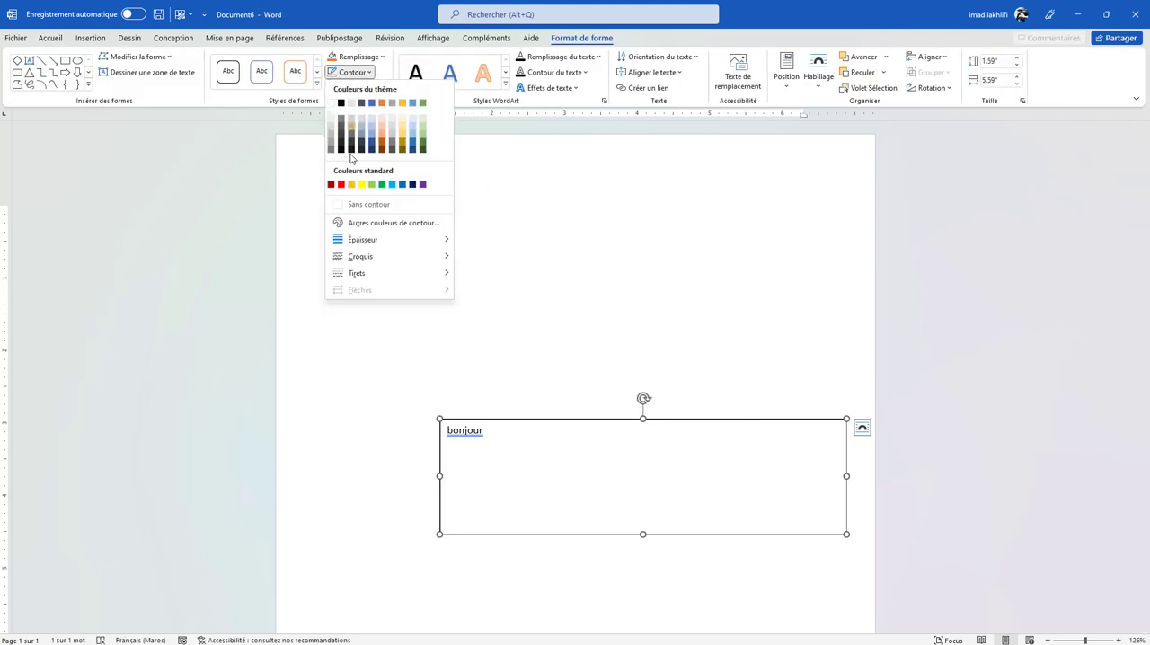
pyautogui.click(353, 203)
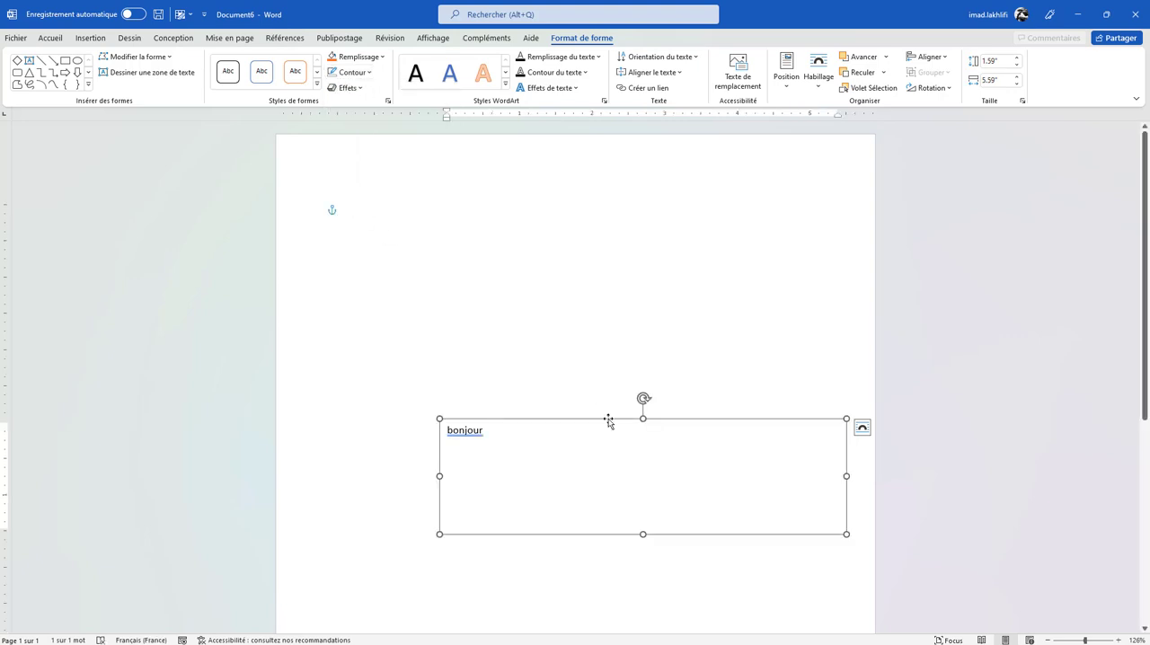
pyautogui.moveTo(578, 328); pyautogui.dragTo(521, 229)
pyautogui.click(518, 438)
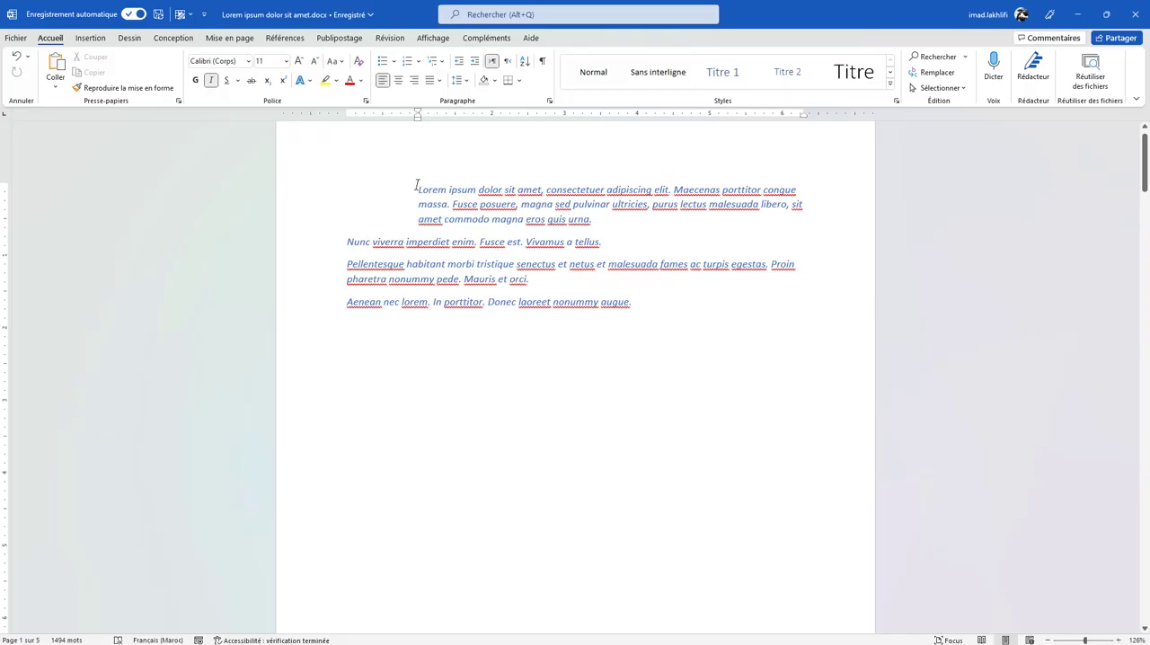
# - In the Lorem ipsum document, select "Lorem", "Nunc" and "nonummy augue." together and make them bold
pyautogui.moveTo(418, 189); pyautogui.dragTo(446, 191)
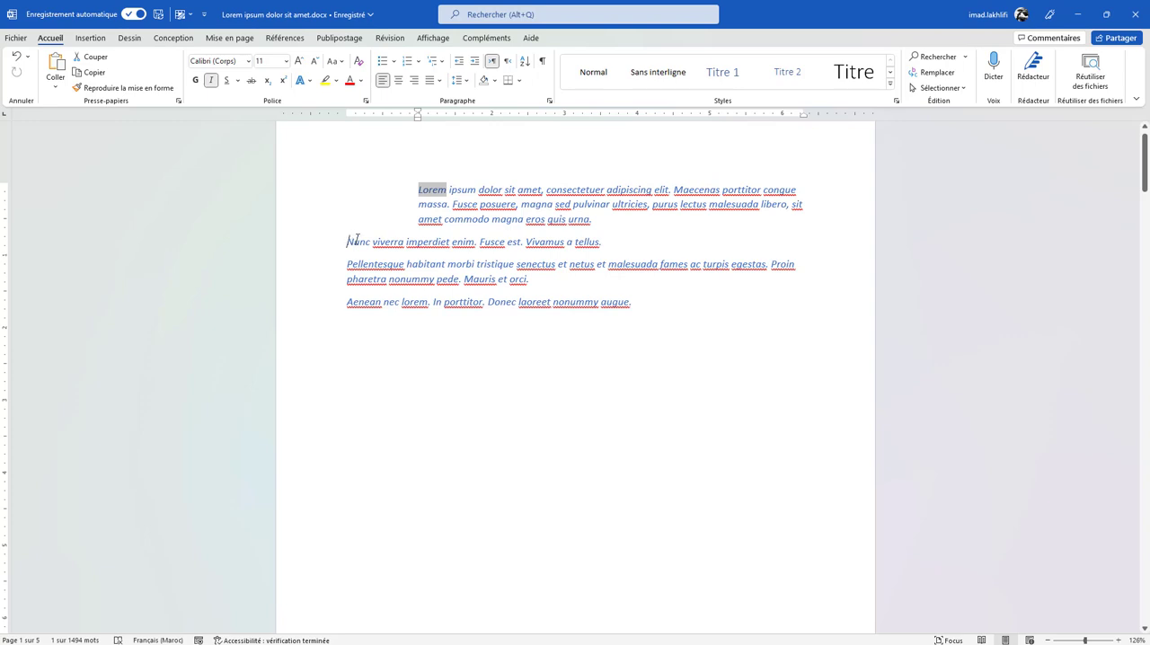
pyautogui.moveTo(357, 239); pyautogui.dragTo(371, 241)
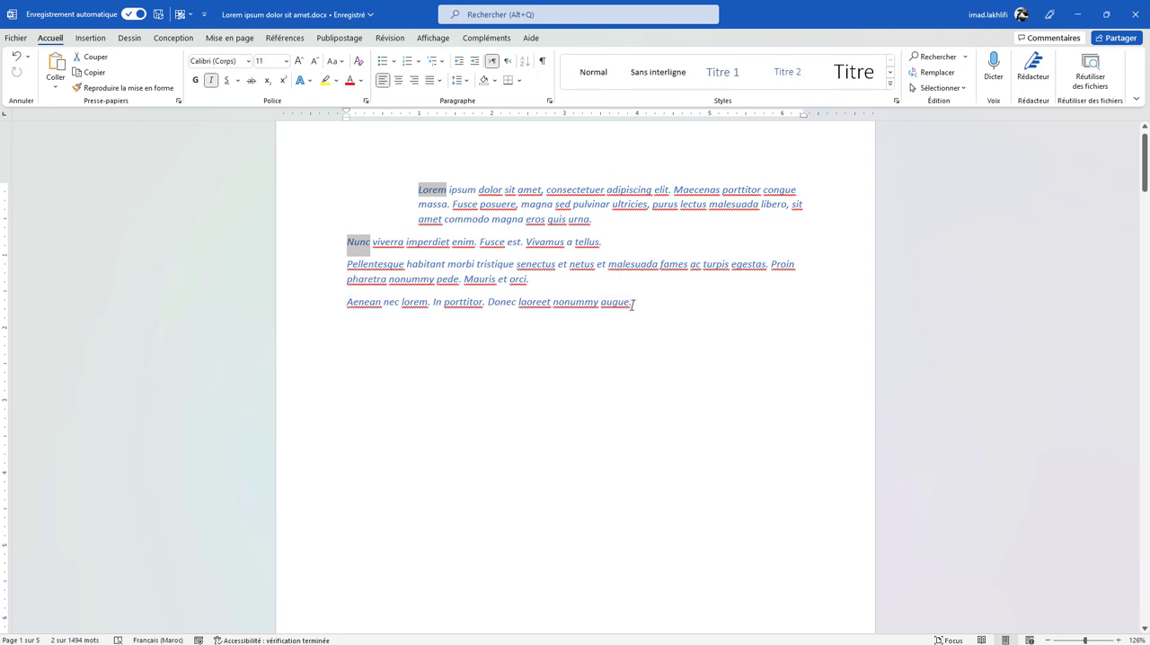
pyautogui.moveTo(632, 304); pyautogui.dragTo(601, 303)
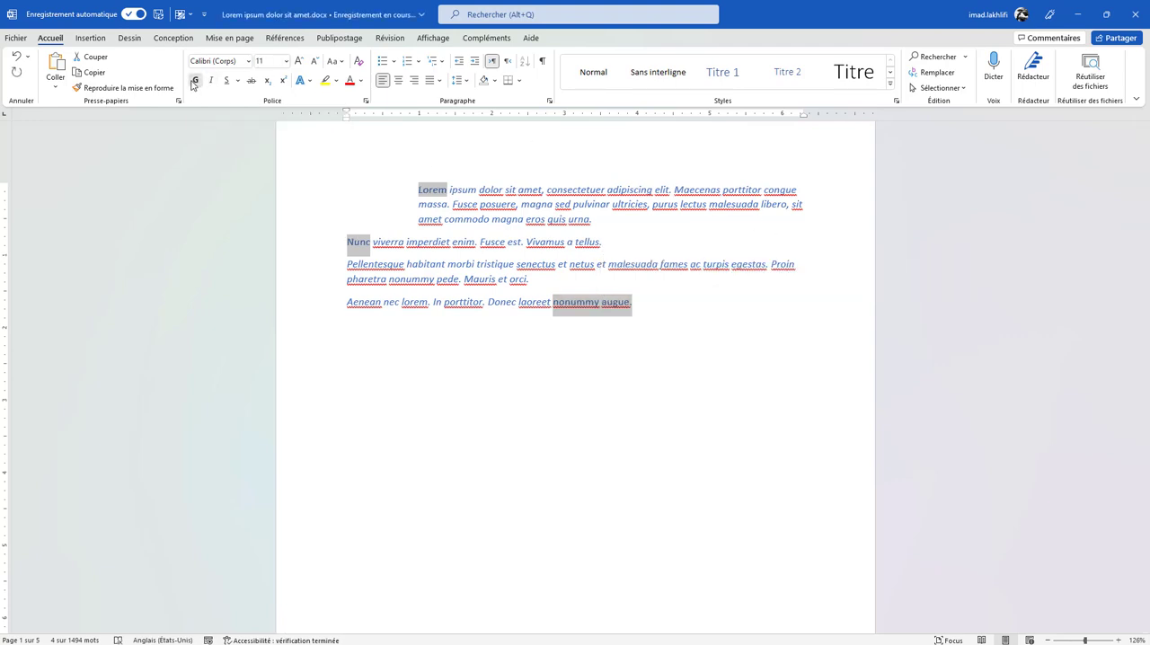
pyautogui.click(194, 80)
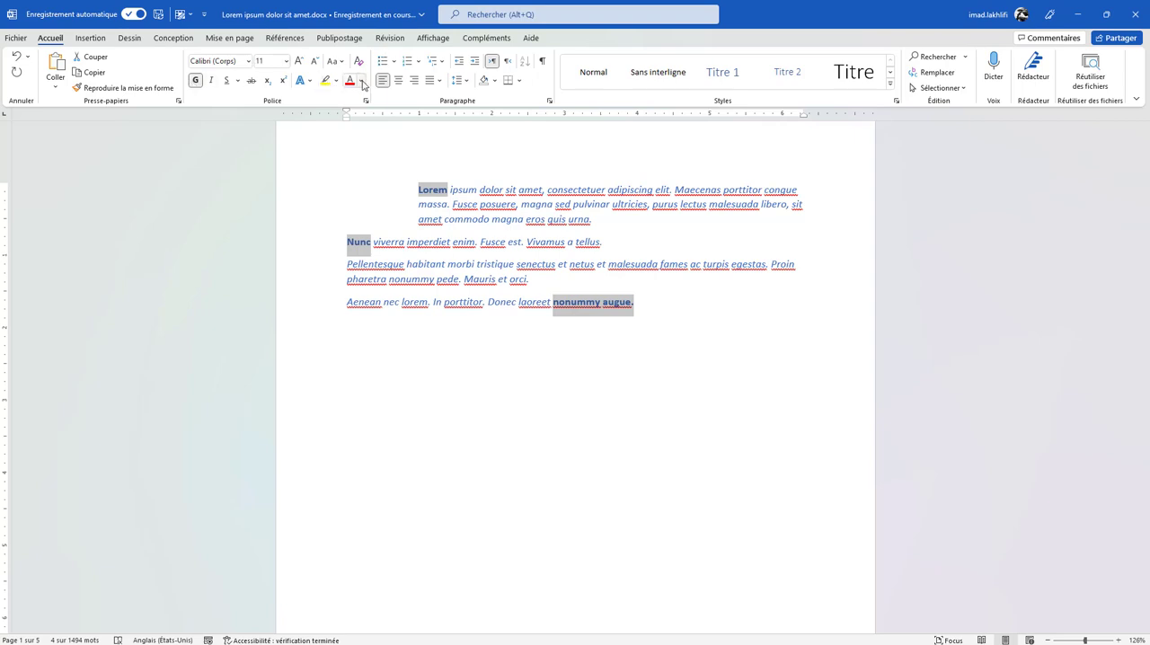
# - Set the font colour of the selected words to black and increase their font size to 14
pyautogui.click(360, 80)
pyautogui.click(359, 131)
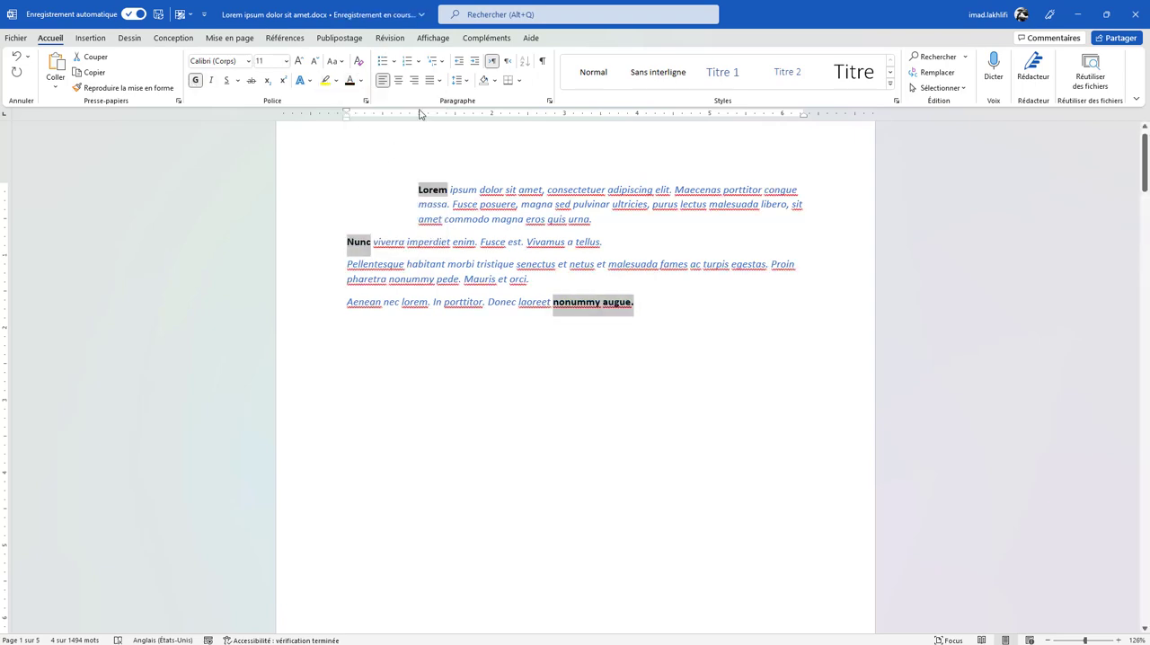
pyautogui.click(298, 60)
pyautogui.click(298, 60)
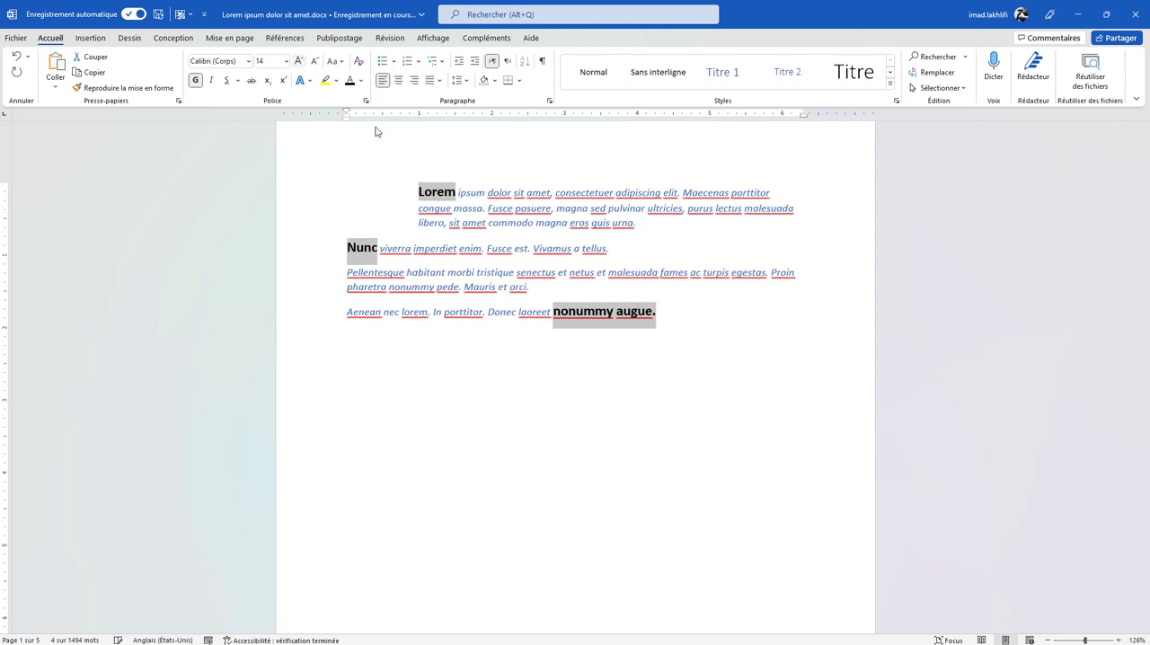
# - Replace every occurrence of "typeX" with "typeY" in the Lorem ipsum document
pyautogui.rightClick(553, 294)
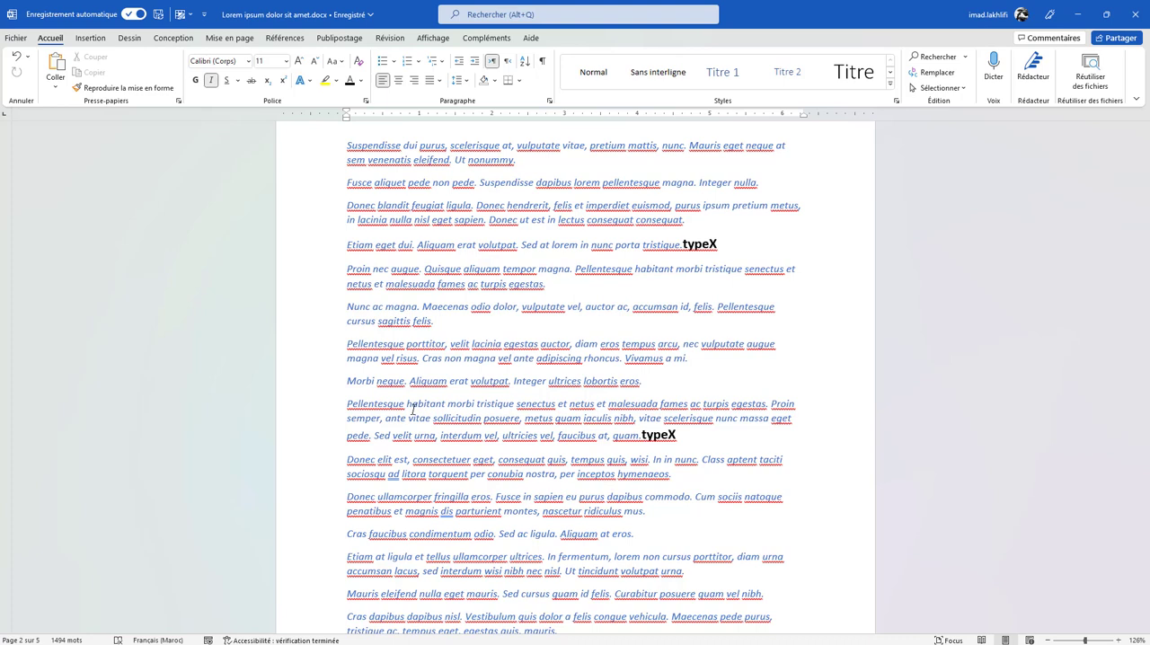
pyautogui.click(934, 79)
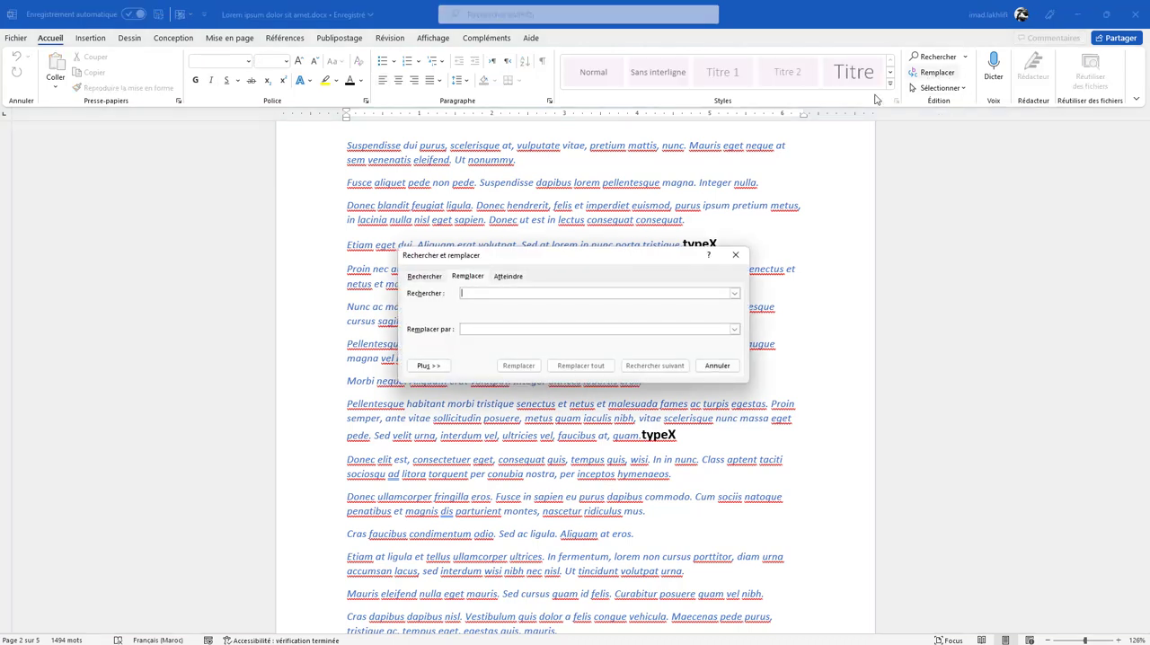
pyautogui.moveTo(580, 260); pyautogui.dragTo(521, 296)
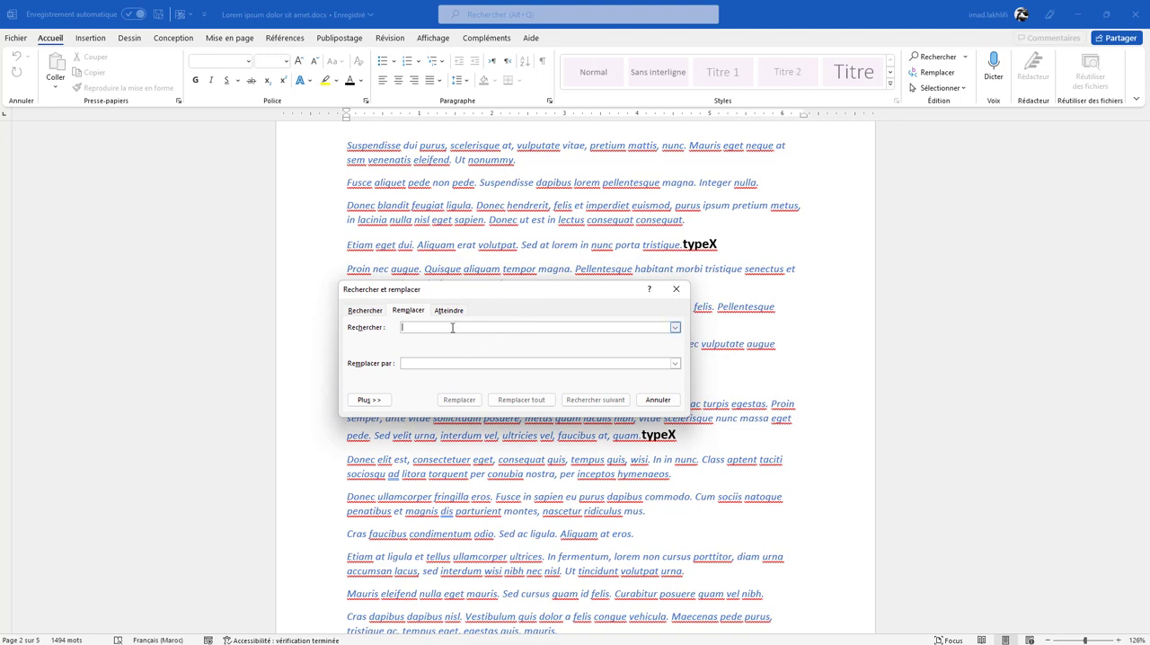
pyautogui.write('typeY')
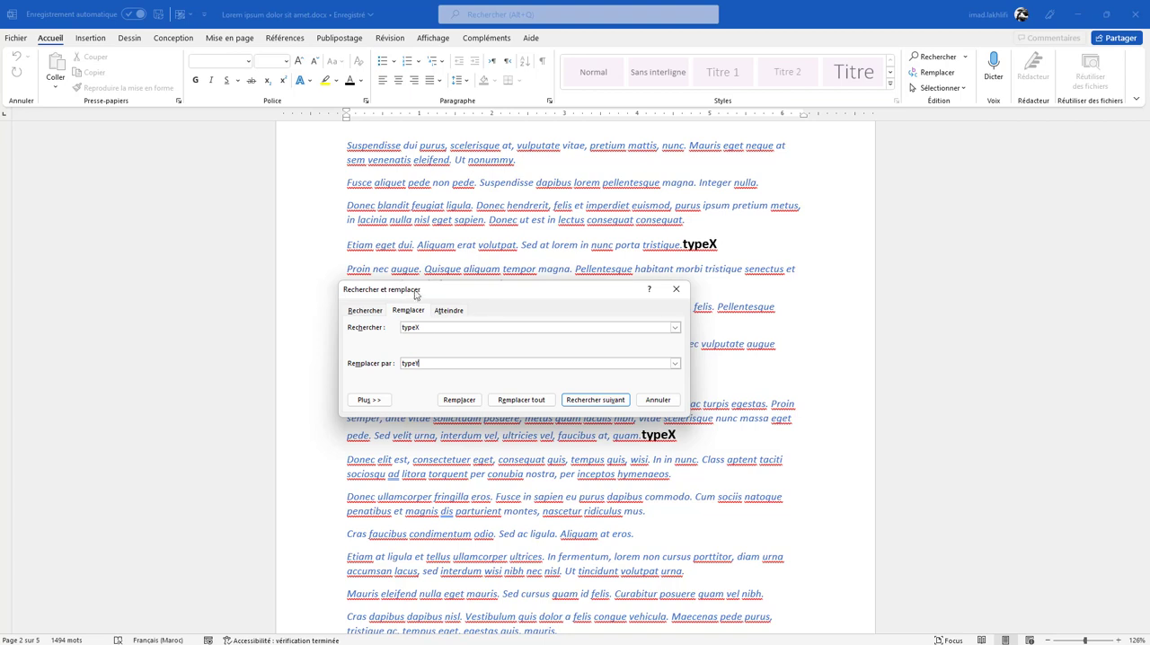
pyautogui.click(534, 405)
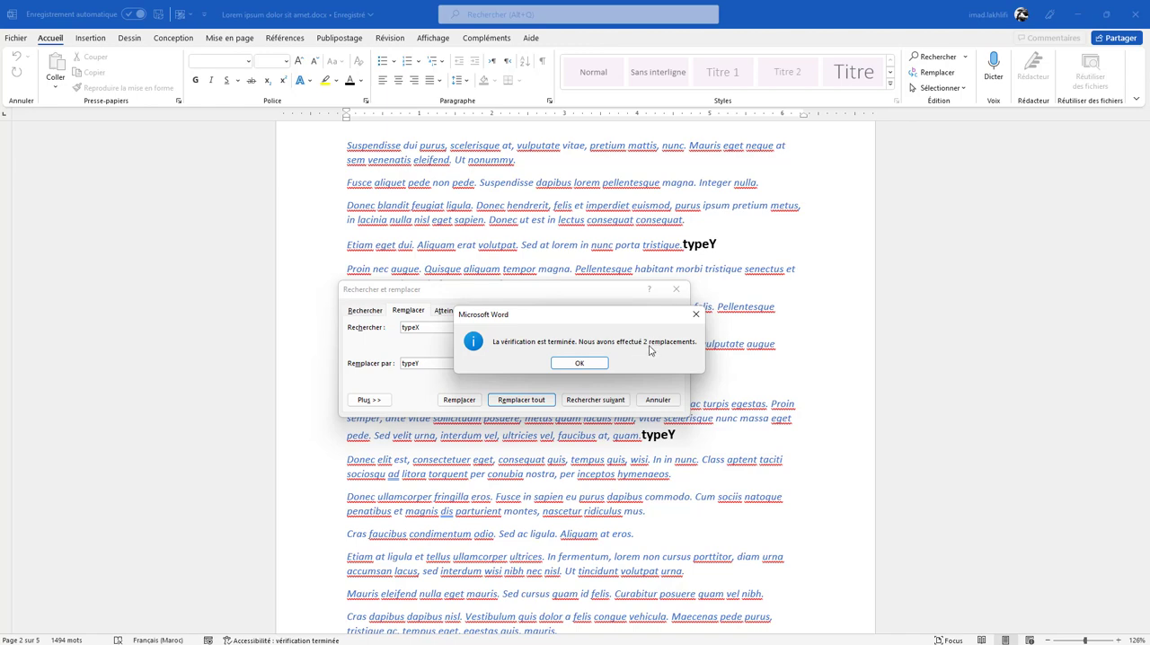
pyautogui.click(579, 363)
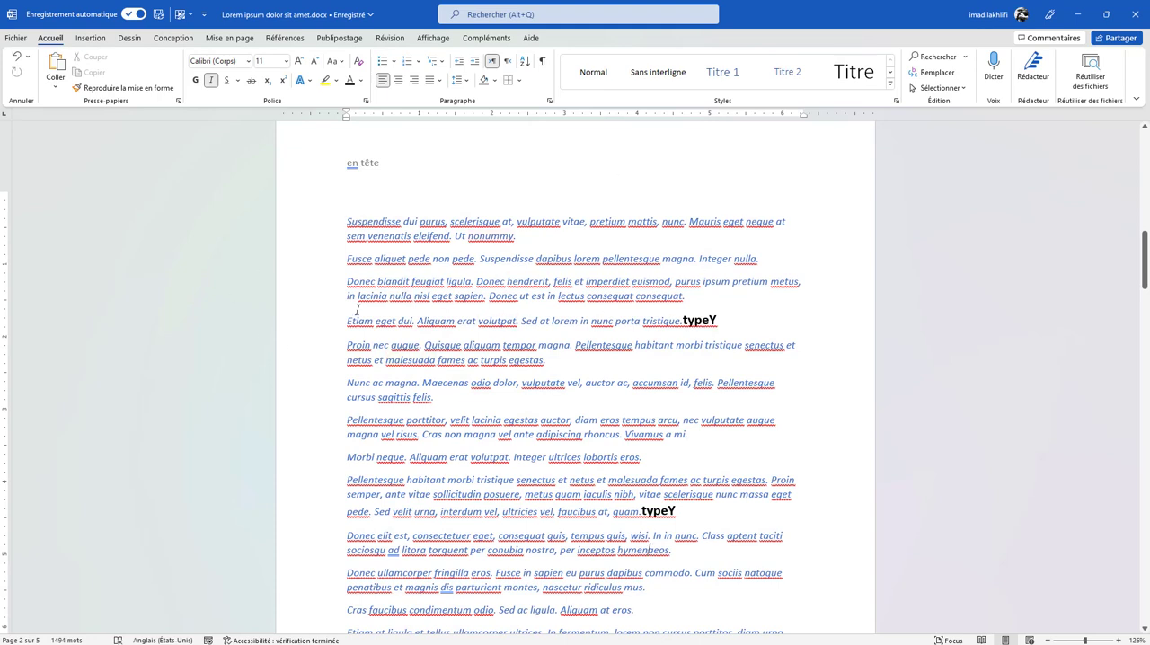
# - Add a blank line above the "Suspendisse dui purus" paragraph, set the document in three columns and review the layout across its pages
pyautogui.click(343, 220)
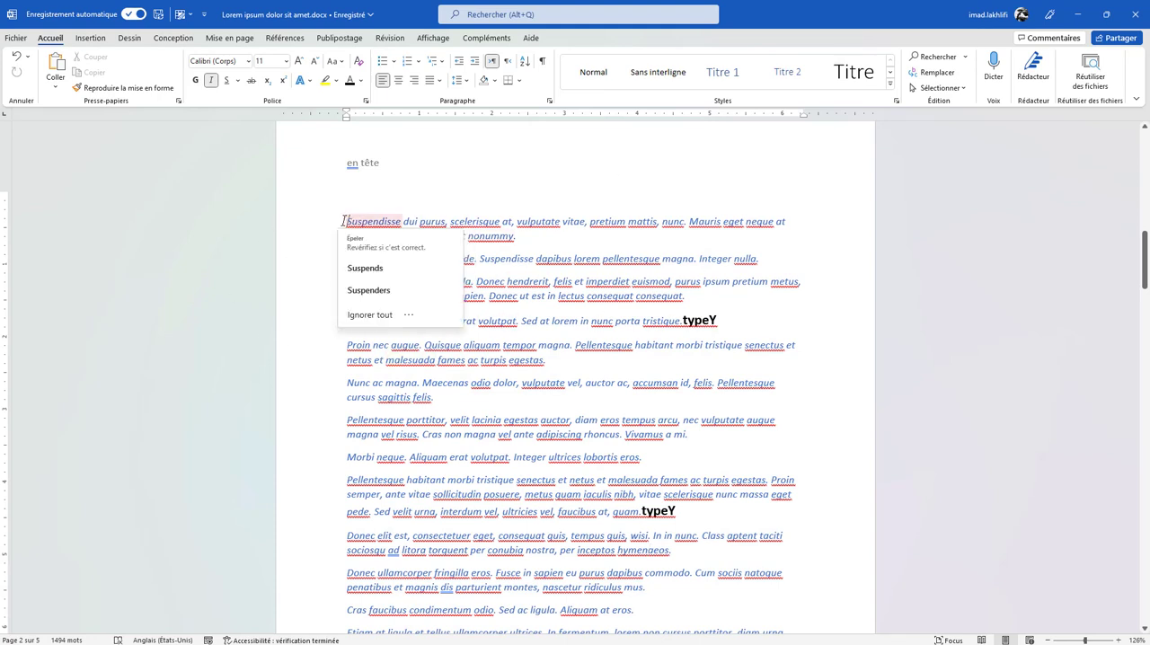
pyautogui.click(380, 192)
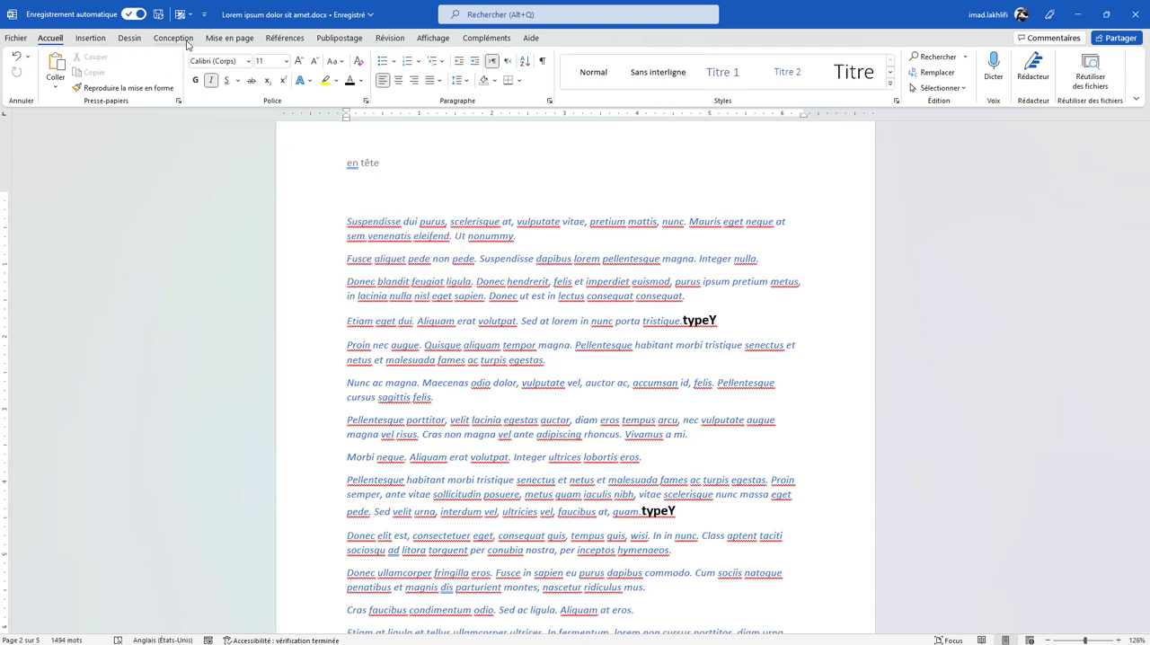
pyautogui.click(230, 38)
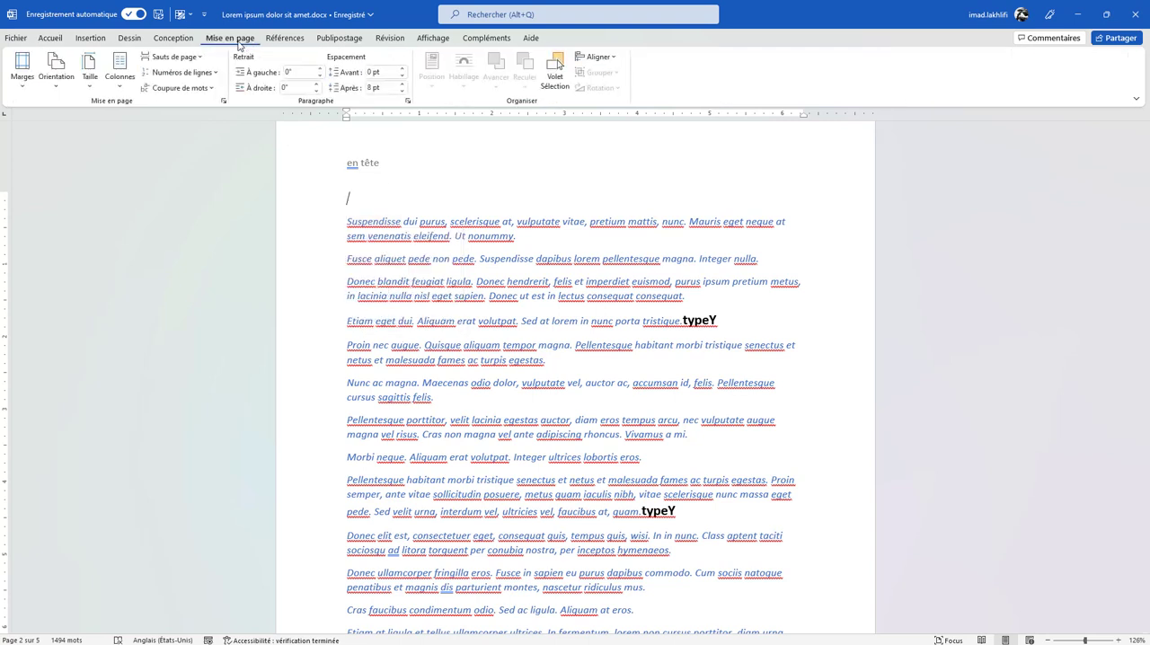
pyautogui.click(124, 88)
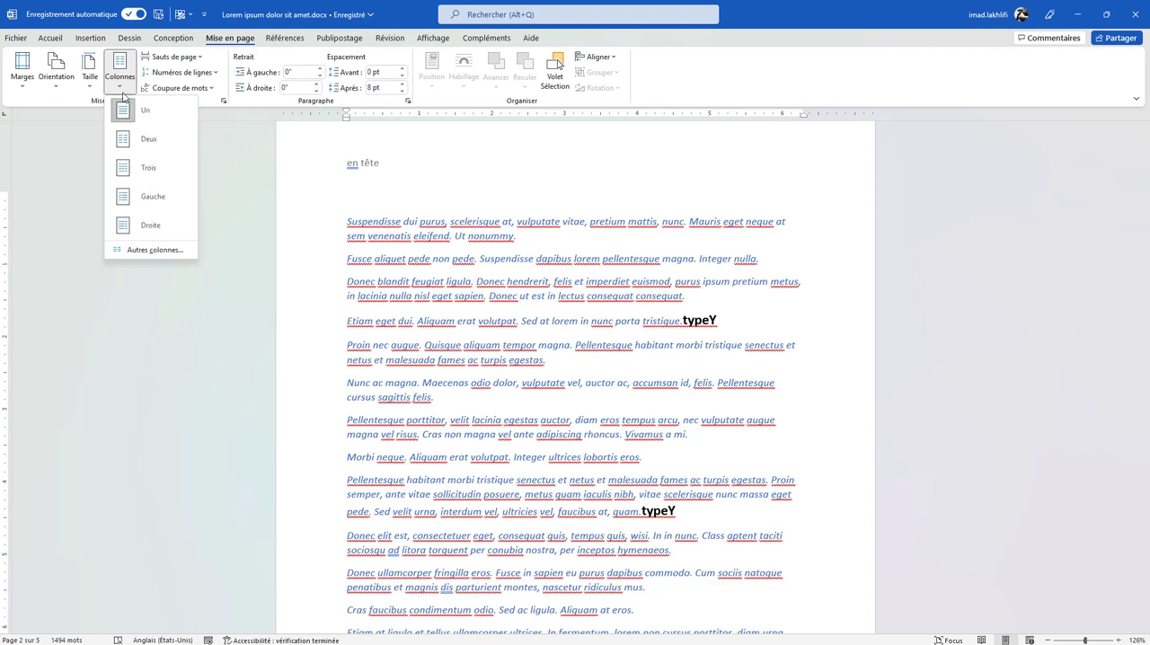
pyautogui.click(129, 170)
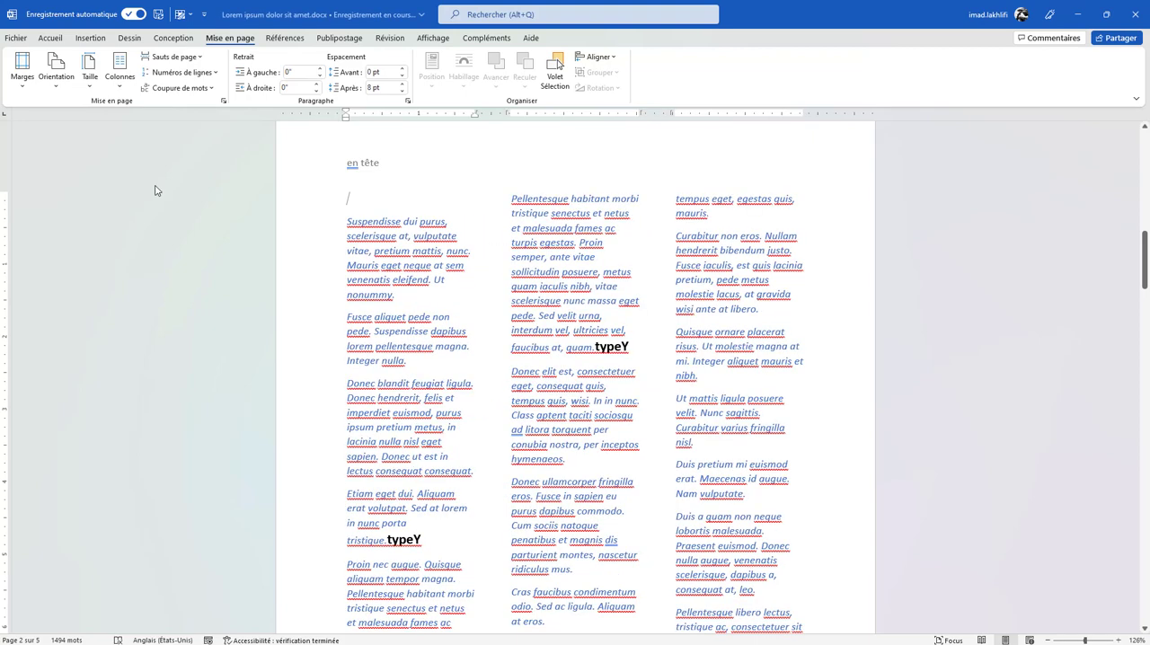
pyautogui.click(539, 231)
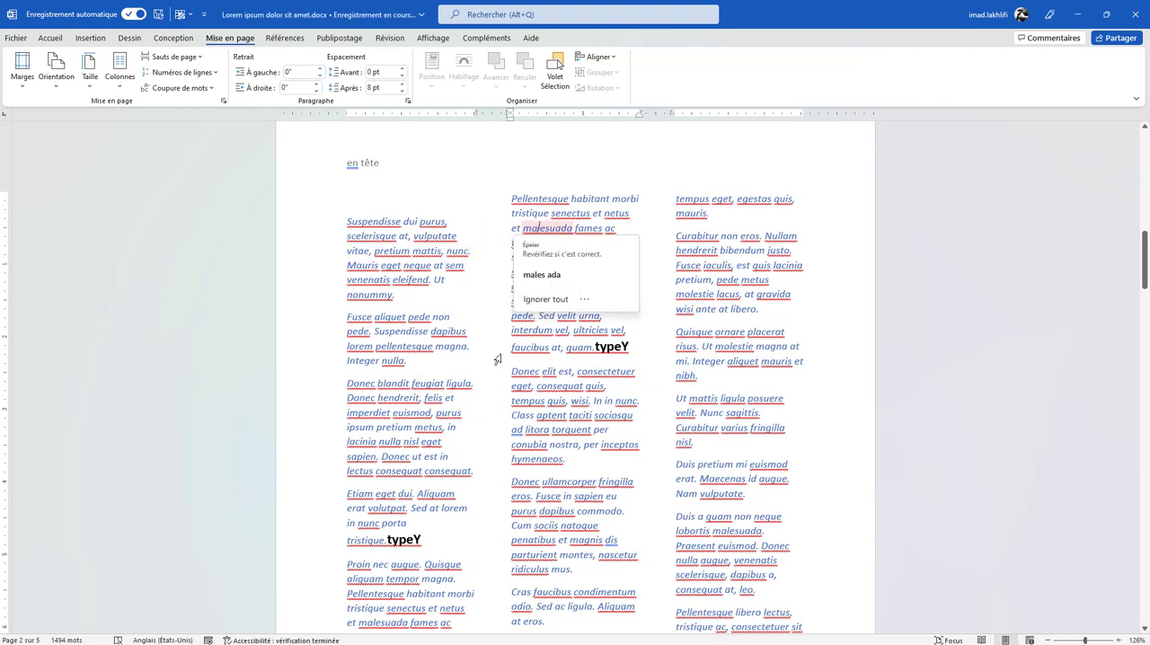
pyautogui.click(512, 303)
pyautogui.scroll(-4, 492, 317)
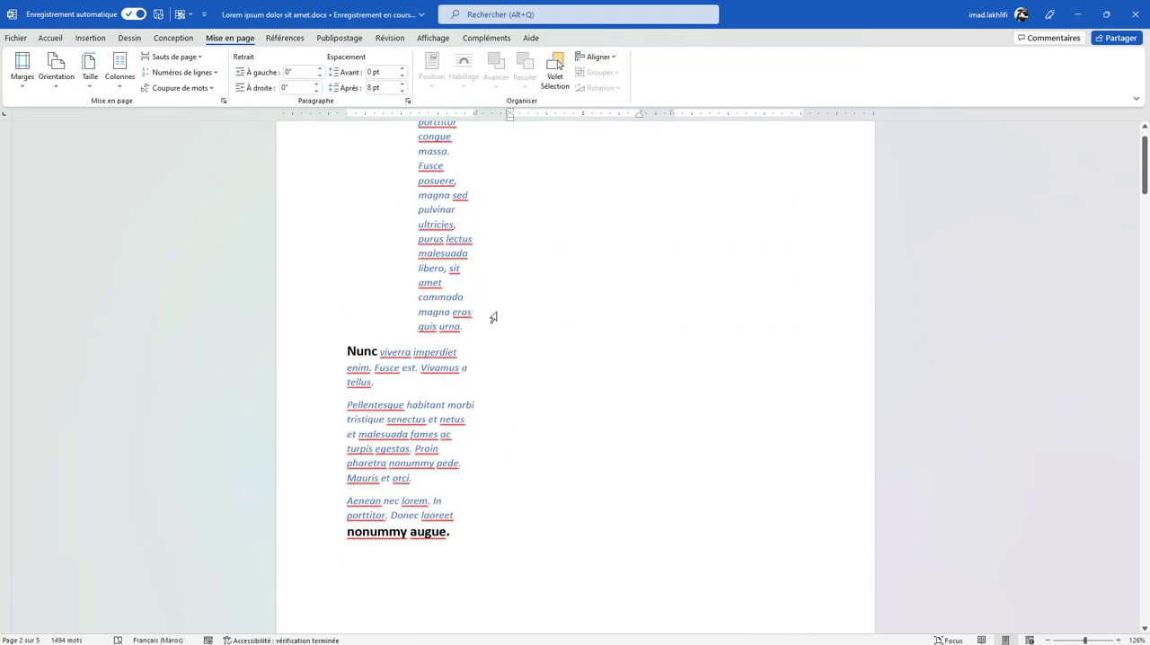
pyautogui.scroll(-10, 492, 316)
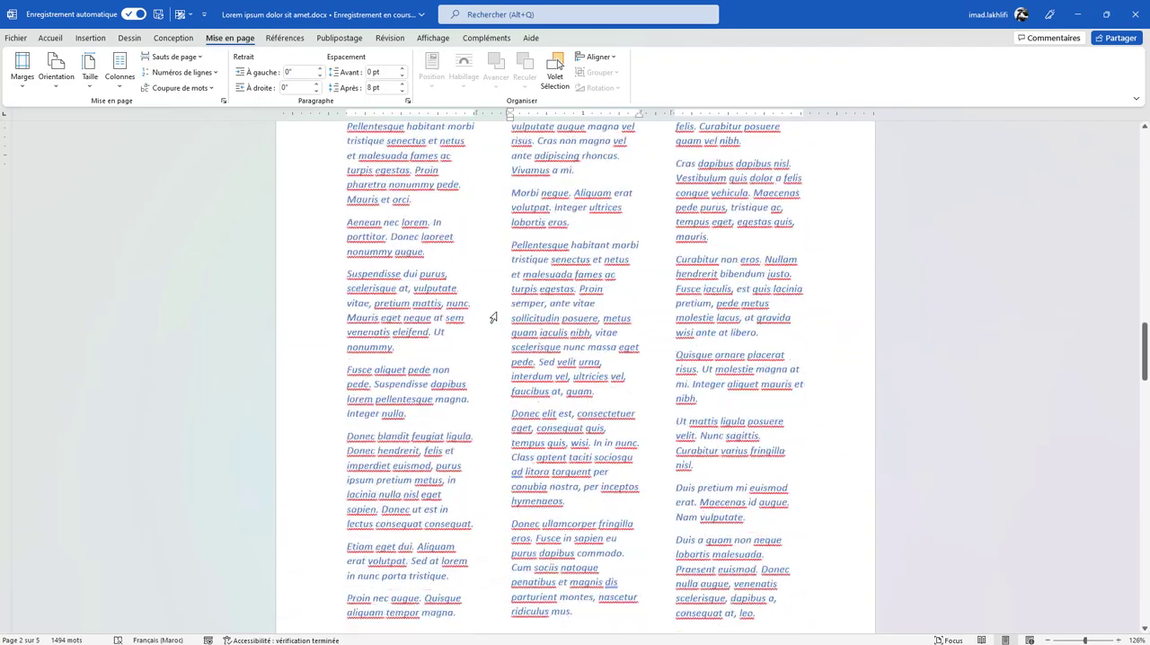
pyautogui.scroll(-12, 493, 317)
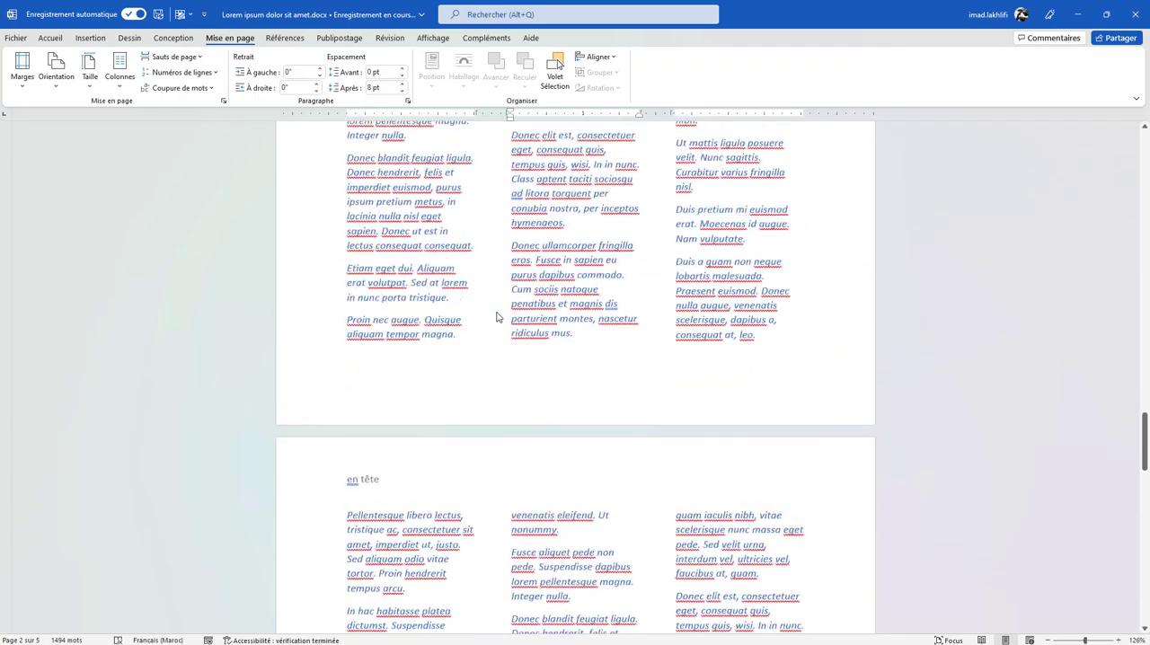
pyautogui.scroll(1, 496, 316)
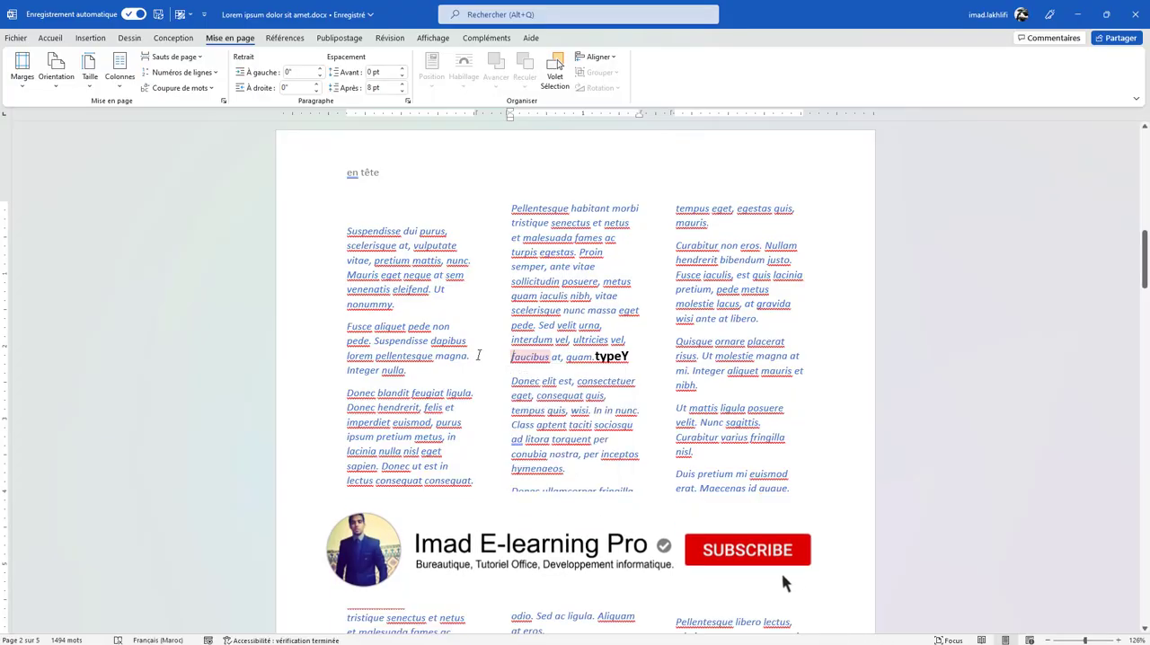
# - Draw freehand yellow highlighter strokes across the text columns on page 2
pyautogui.click(478, 355)
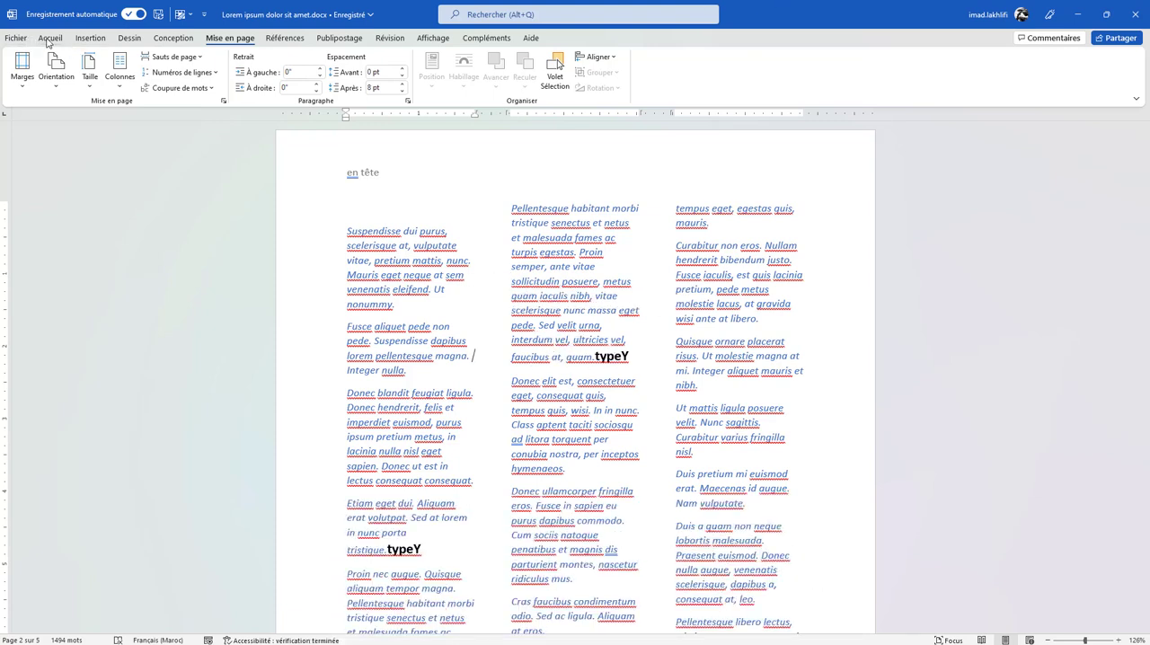
pyautogui.click(129, 39)
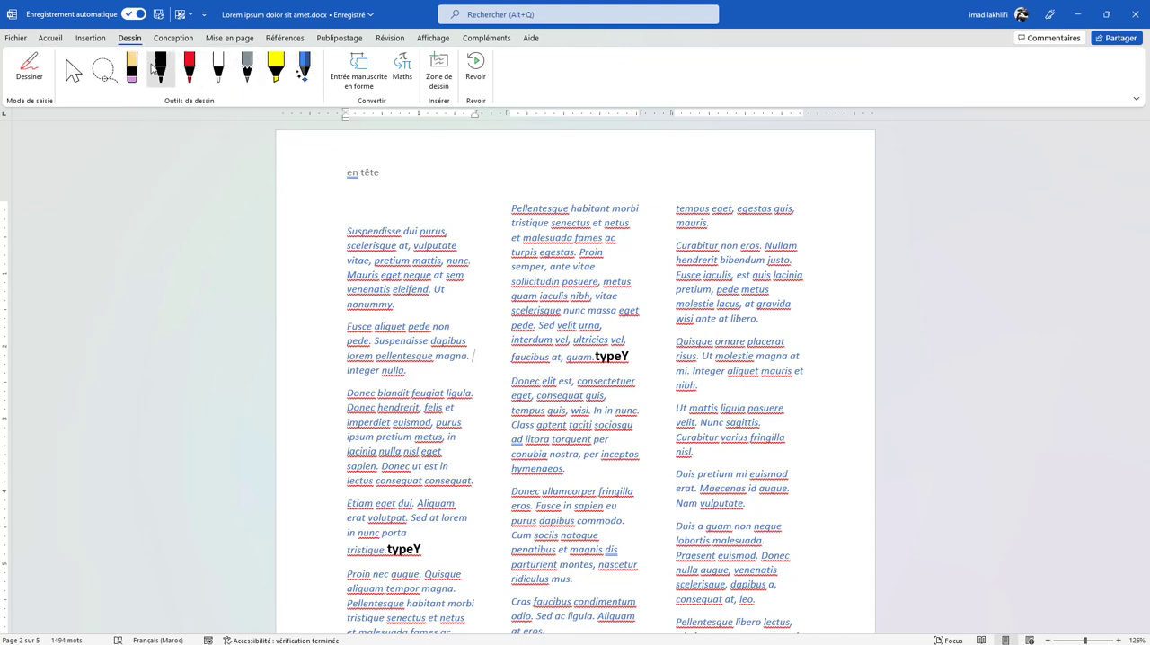
pyautogui.click(307, 76)
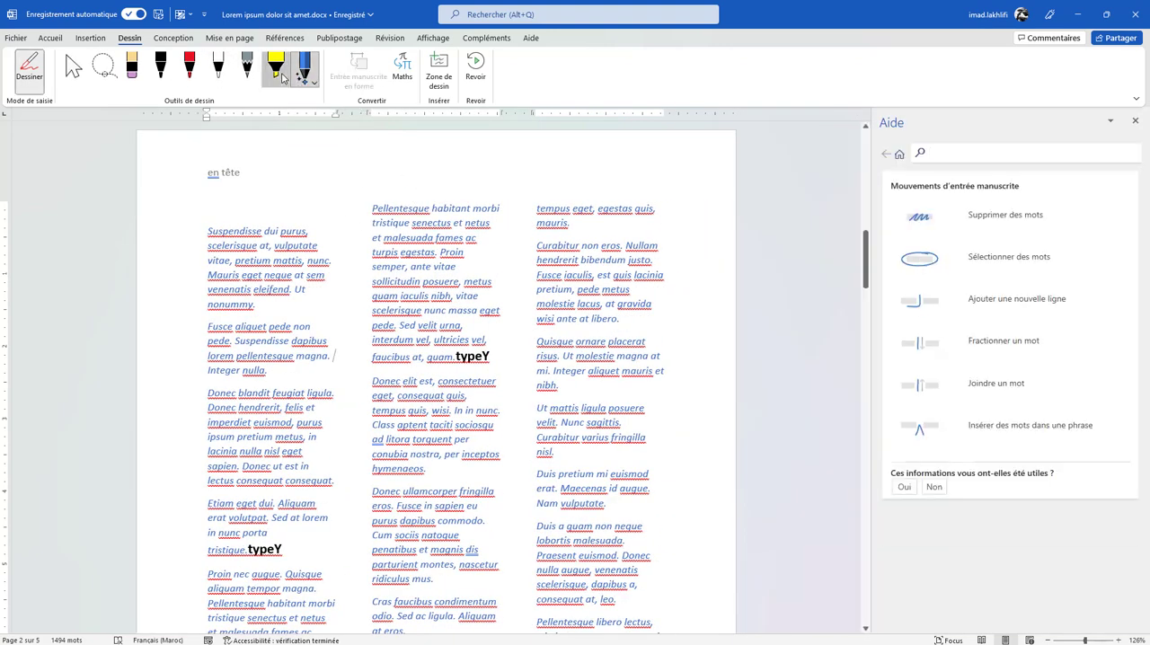
pyautogui.click(276, 68)
pyautogui.moveTo(313, 226)
pyautogui.mouseDown()
pyautogui.moveTo(486, 205)
pyautogui.moveTo(508, 310)
pyautogui.moveTo(310, 340)
pyautogui.moveTo(436, 410)
pyautogui.moveTo(430, 356)
pyautogui.moveTo(586, 282)
pyautogui.mouseUp()
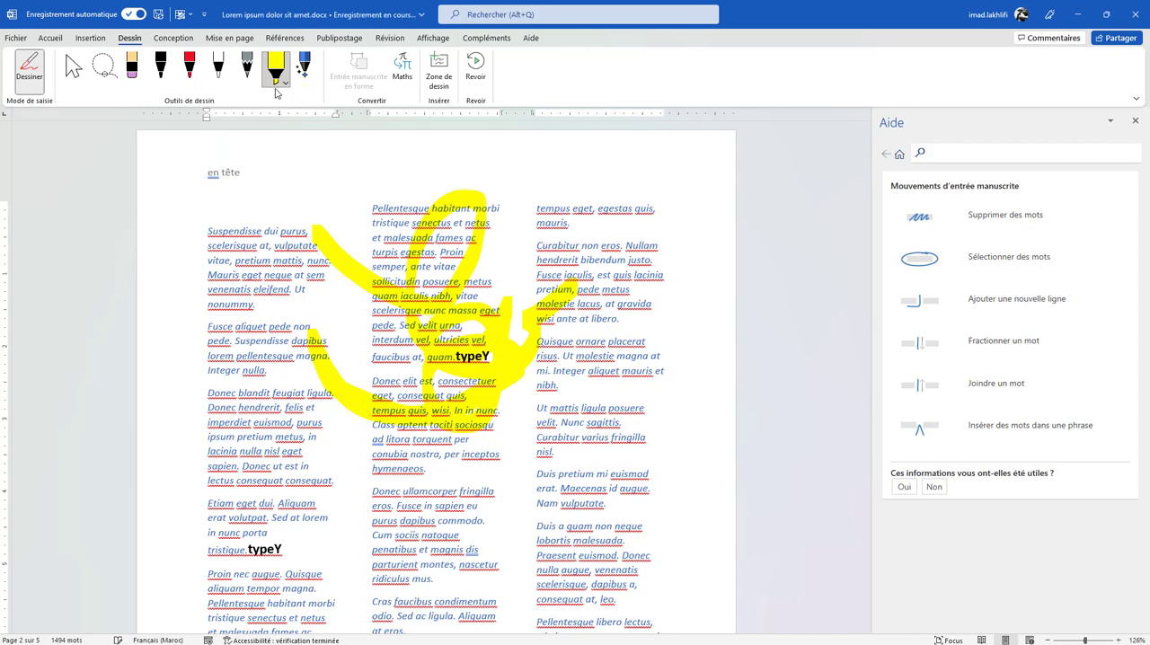
# - Move the yellow ink drawing down toward the first column and delete it
pyautogui.click(81, 72)
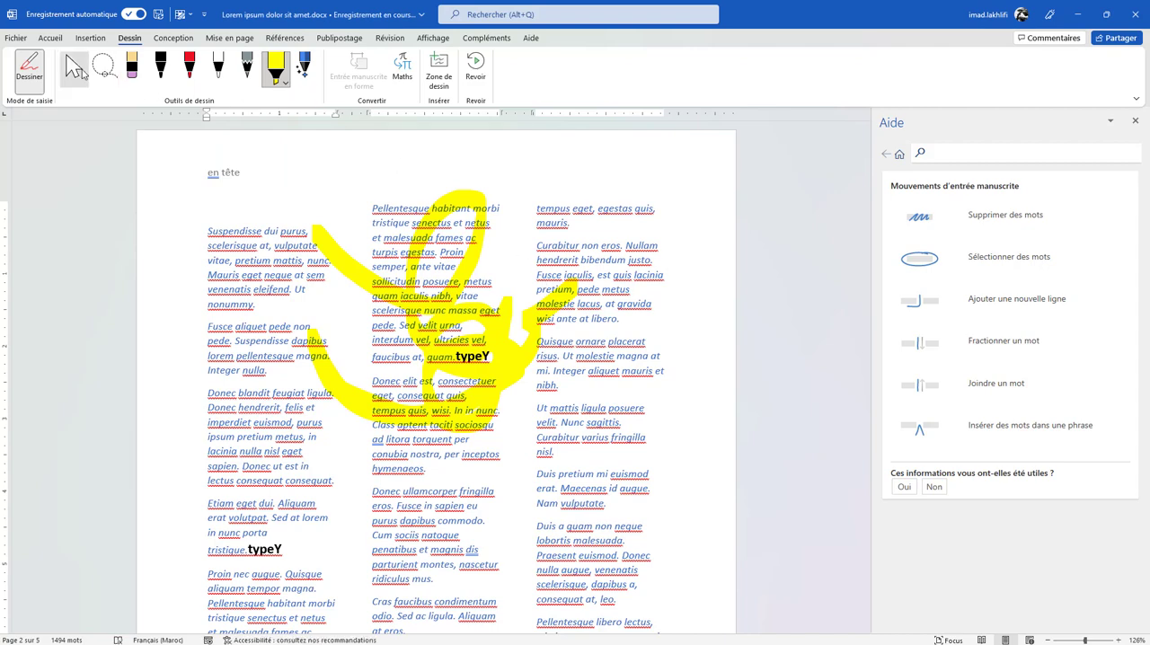
pyautogui.click(78, 72)
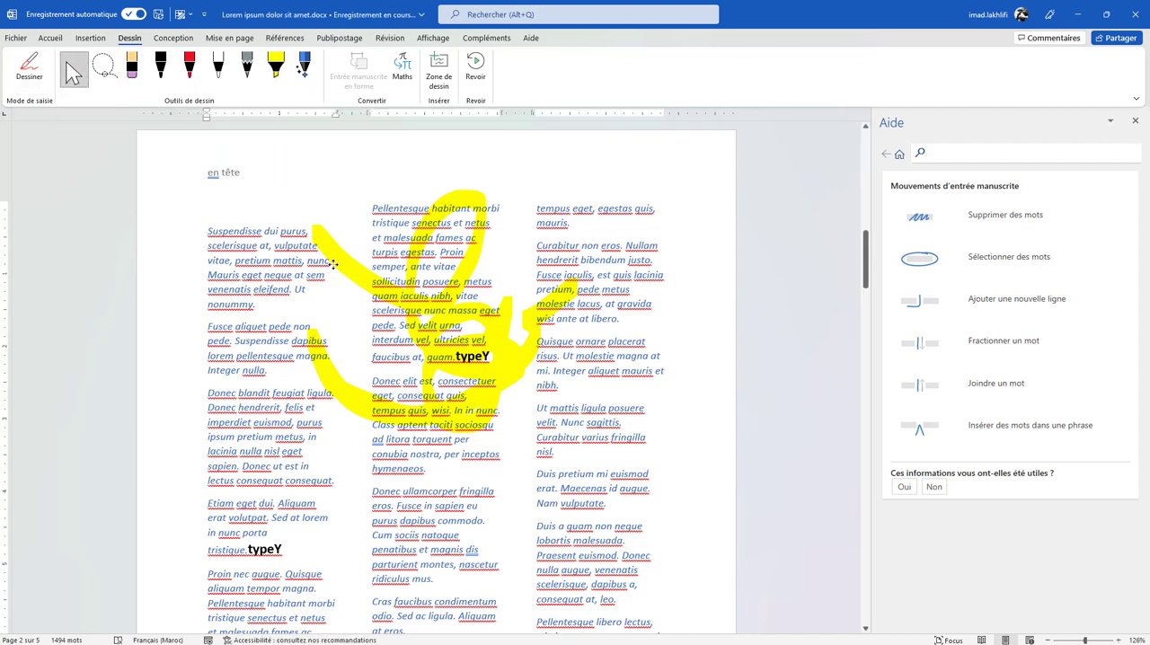
pyautogui.moveTo(333, 263)
pyautogui.mouseDown()
pyautogui.moveTo(296, 296)
pyautogui.moveTo(361, 276)
pyautogui.moveTo(399, 302)
pyautogui.moveTo(281, 357)
pyautogui.moveTo(467, 423)
pyautogui.moveTo(359, 295)
pyautogui.moveTo(263, 435)
pyautogui.mouseUp()
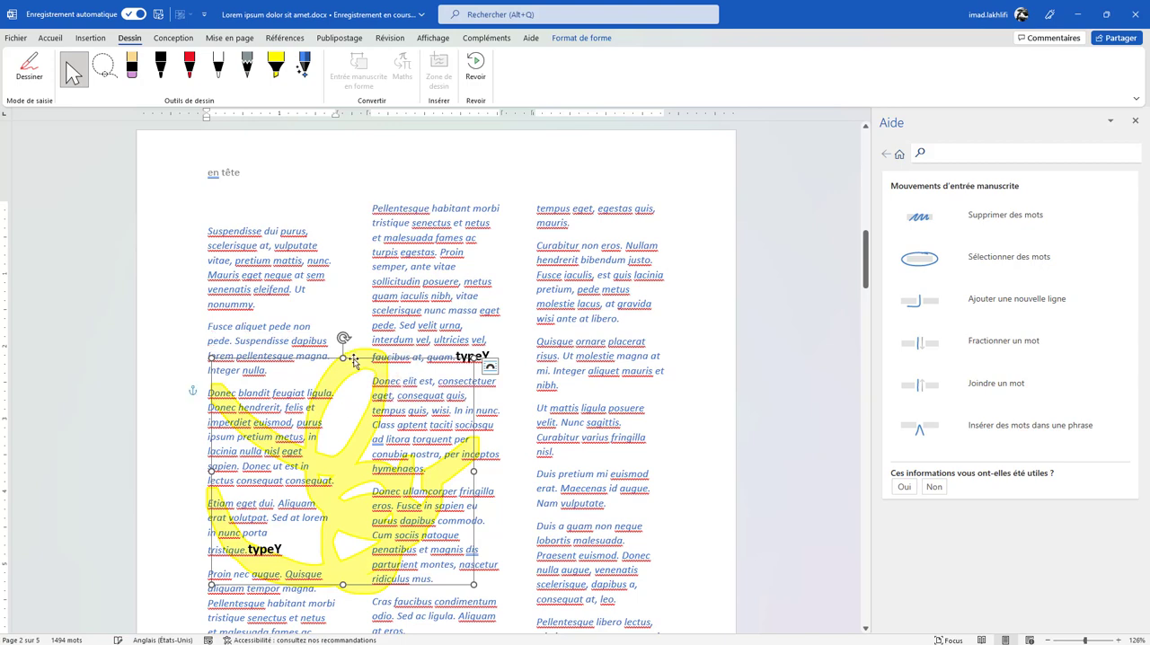
pyautogui.press('Delete')
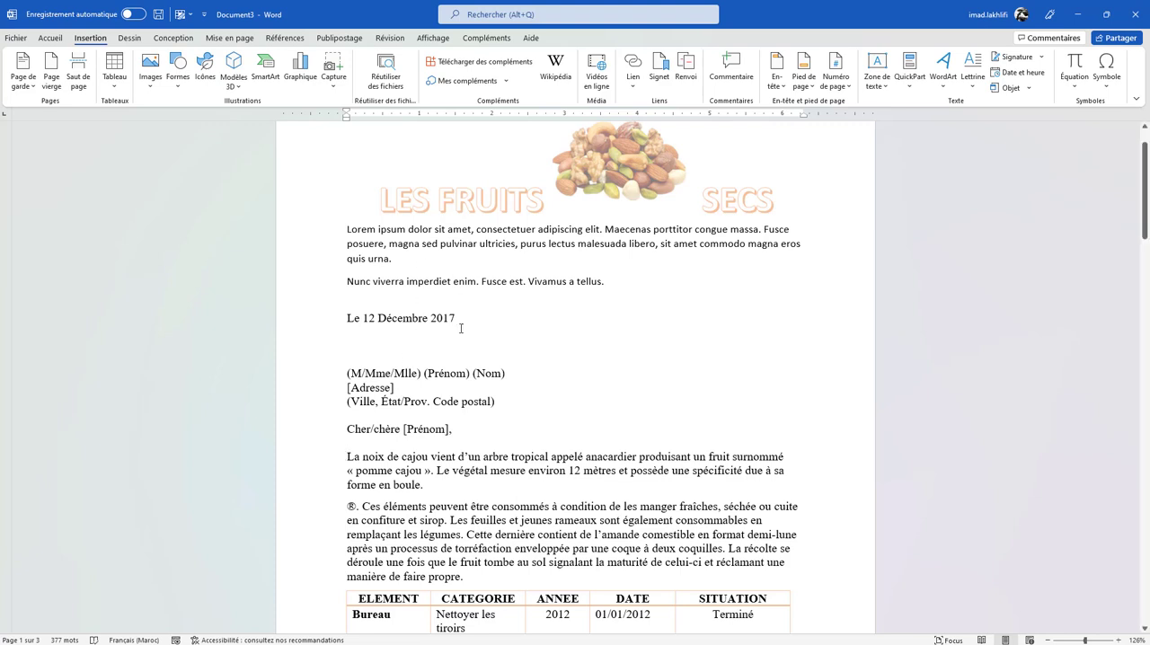
# - In Document3, select the paragraph beginning "La noix de cajou" and send it to the translator
pyautogui.click(336, 459)
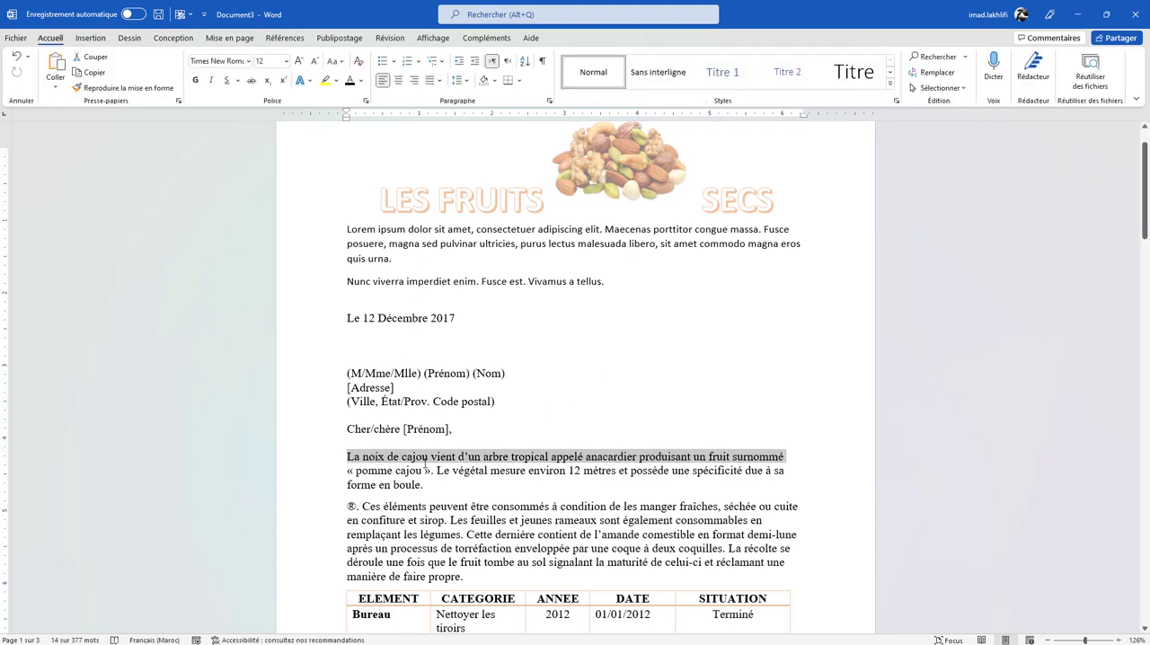
pyautogui.click(425, 467)
pyautogui.tripleClick(399, 467)
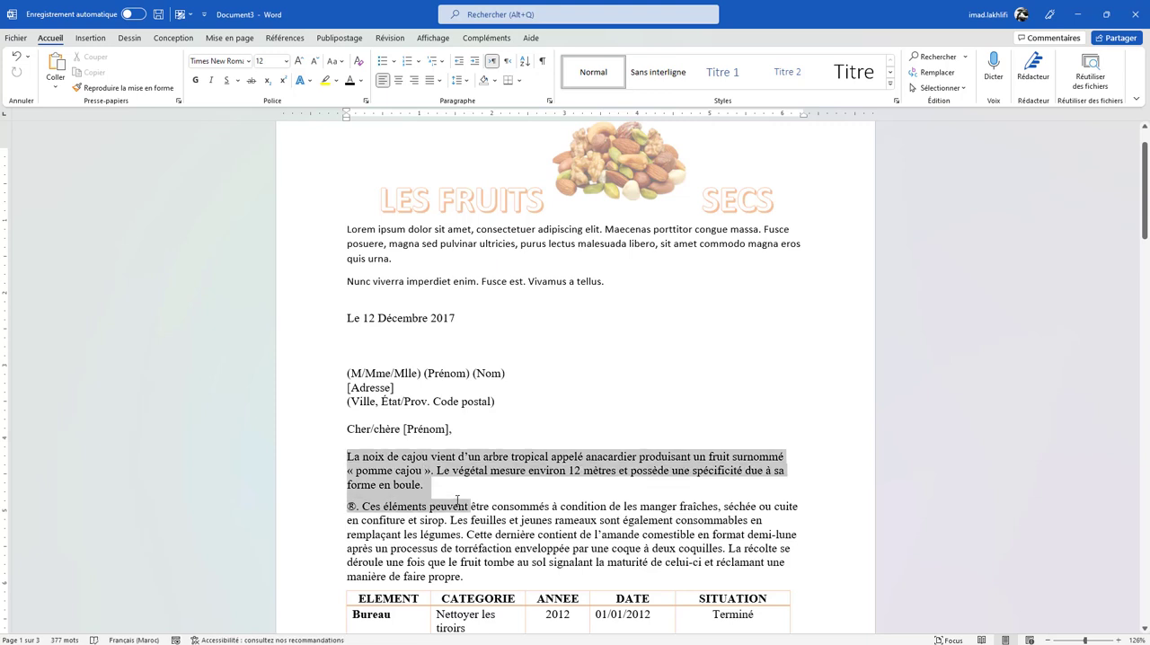
pyautogui.rightClick(413, 483)
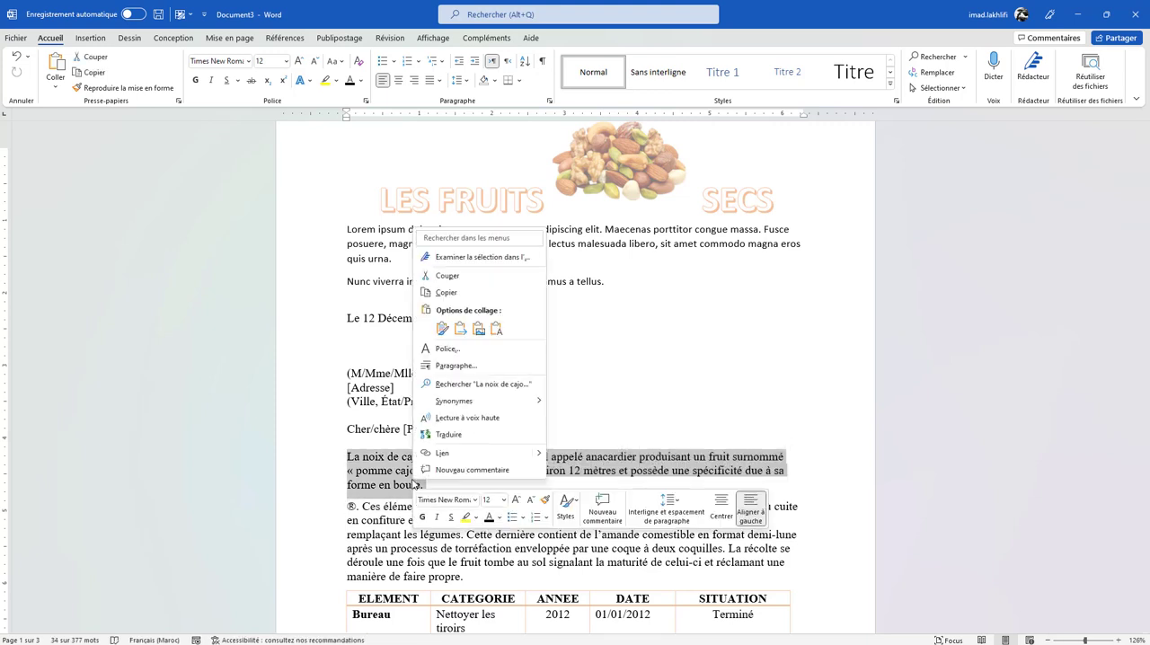
pyautogui.click(445, 435)
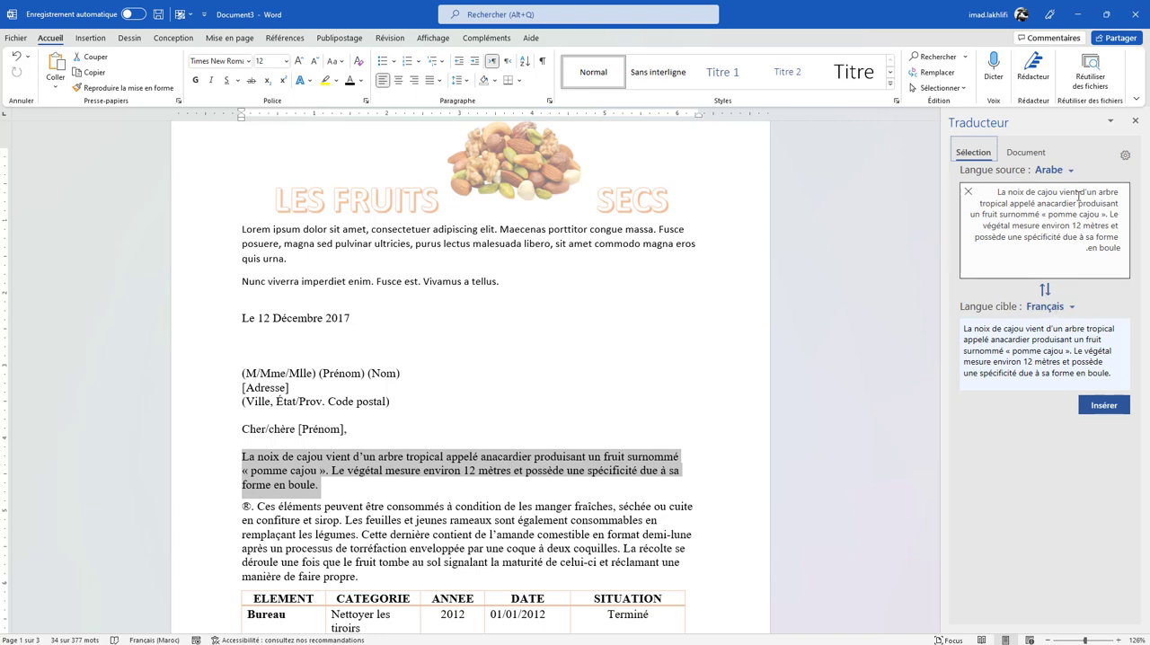
# - Set the translation's source language to Français
pyautogui.click(1067, 172)
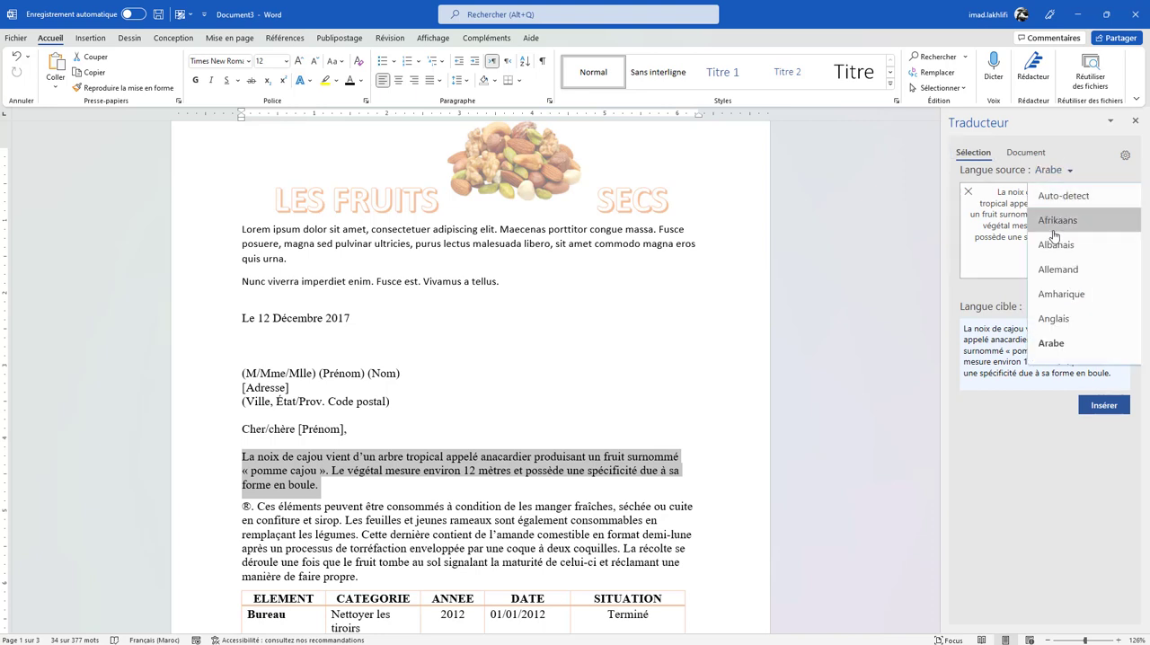
pyautogui.scroll(-1, 1053, 314)
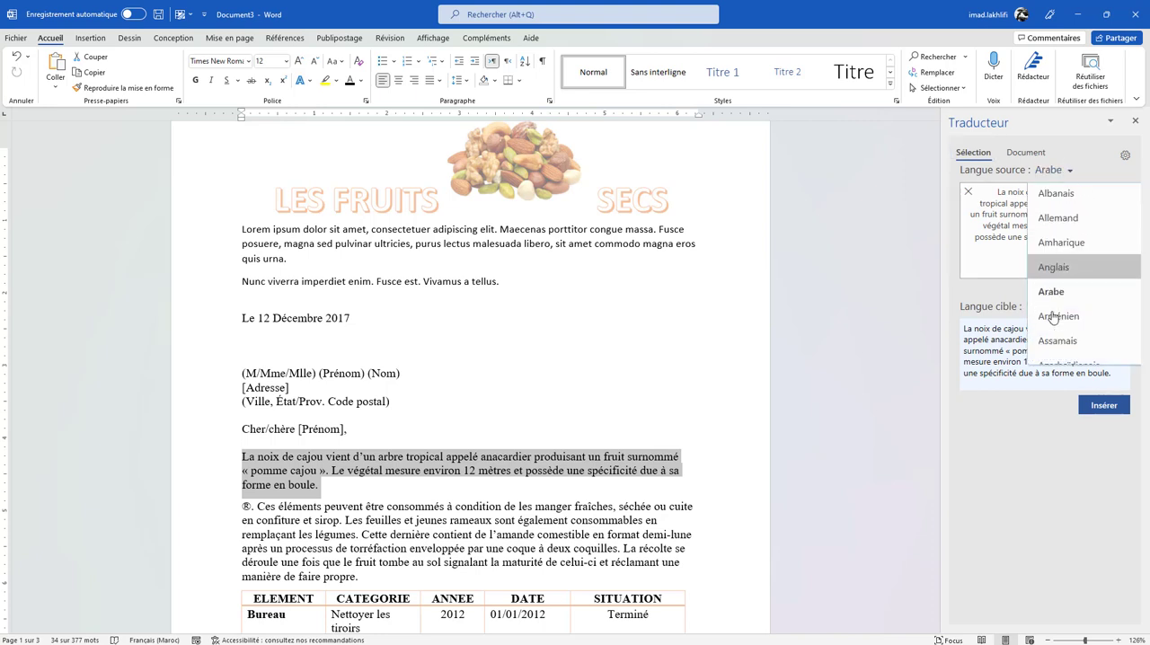
pyautogui.scroll(-5, 1052, 316)
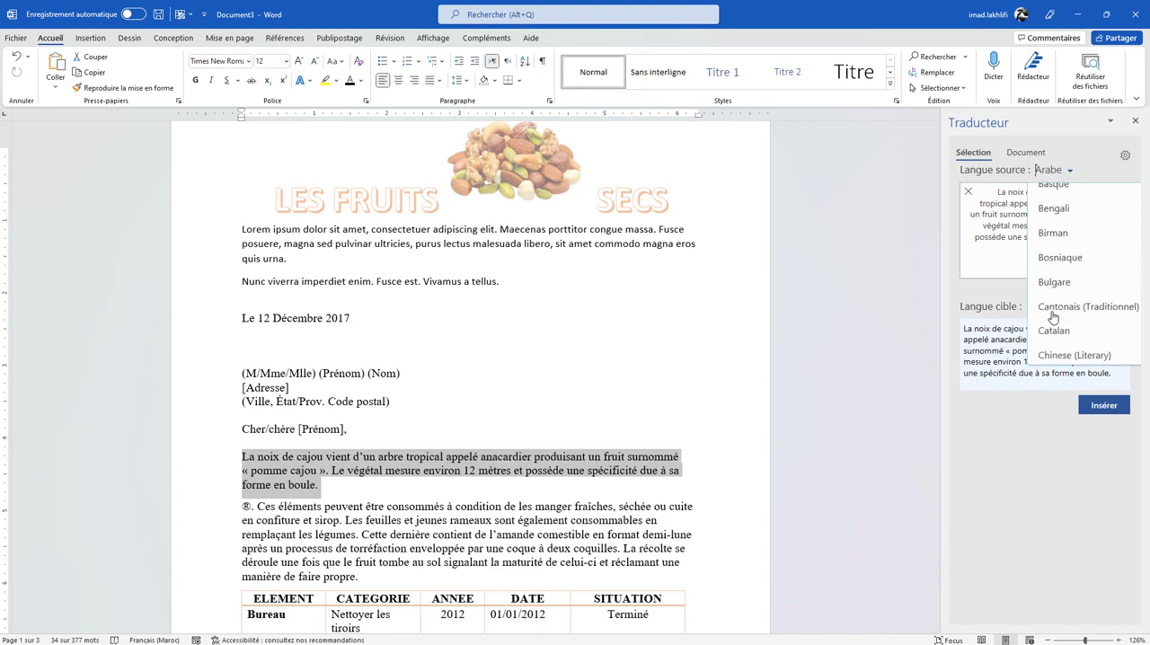
pyautogui.scroll(-2, 1052, 316)
pyautogui.scroll(-5, 1053, 316)
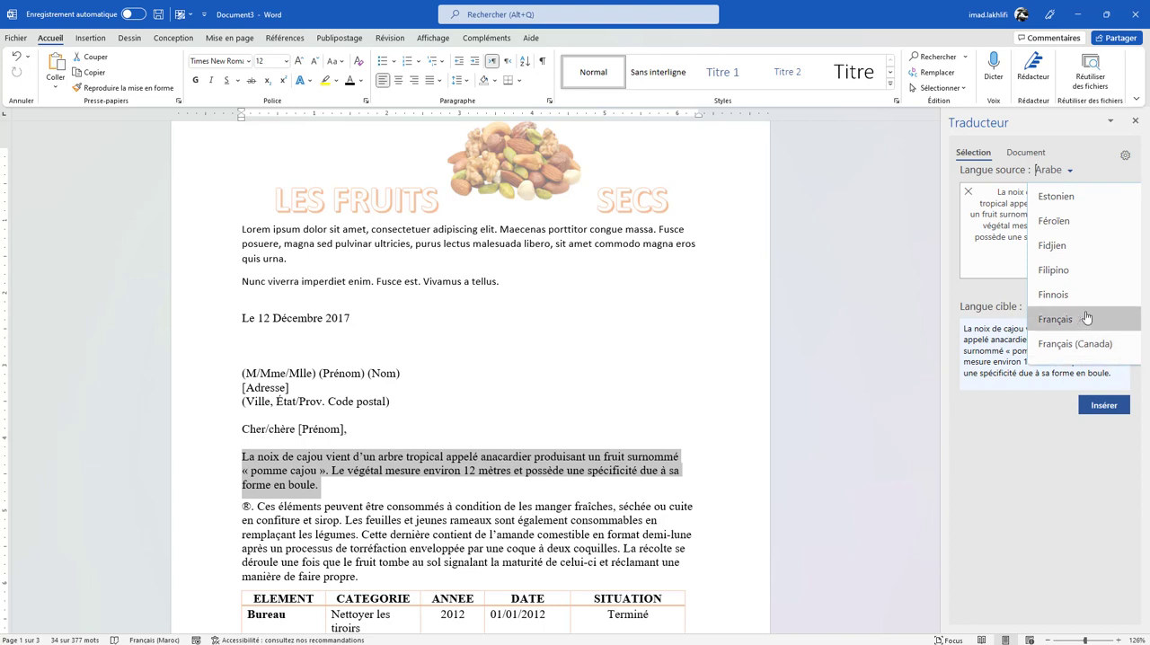
pyautogui.click(1071, 323)
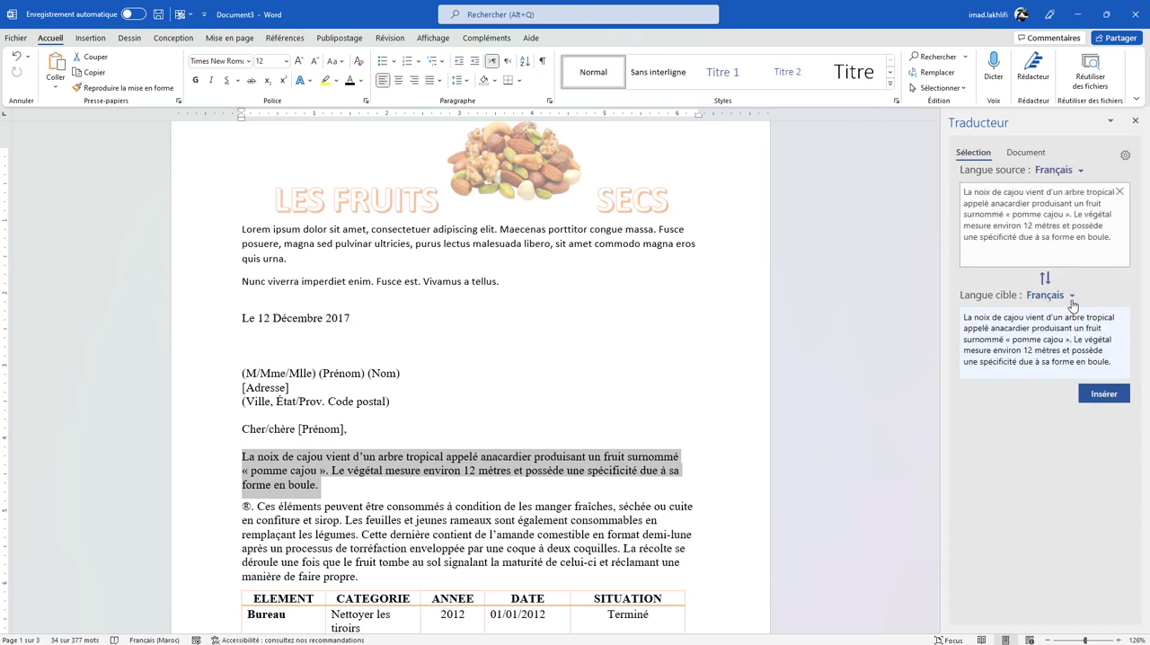
# - Set the translation's target language to Anglais
pyautogui.click(1062, 299)
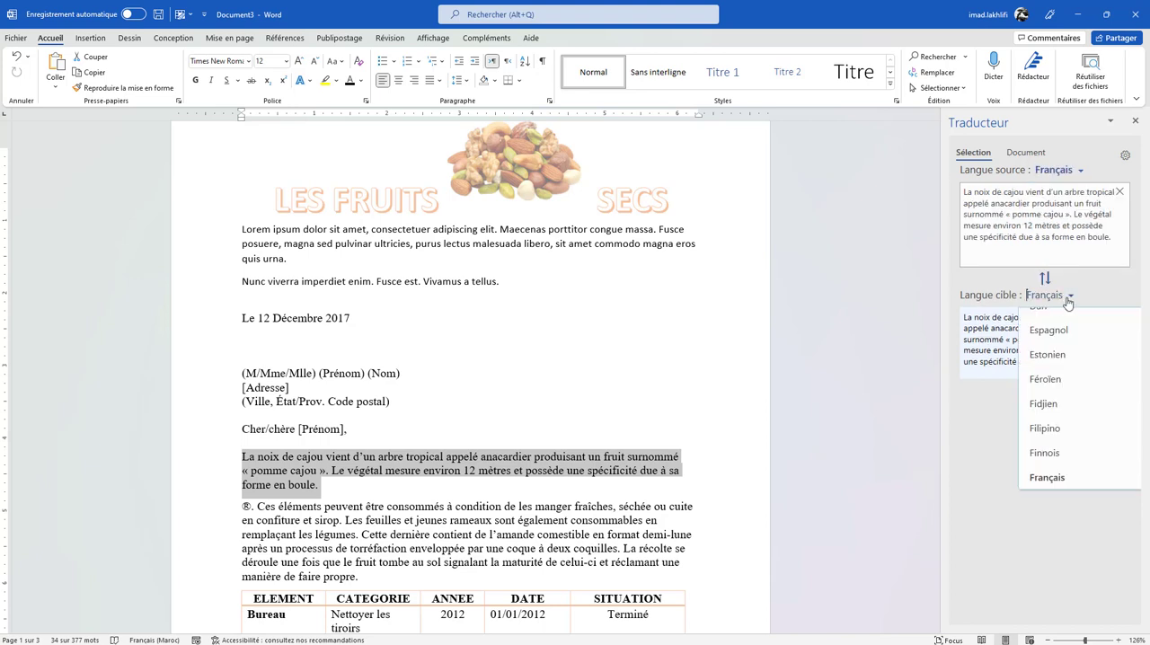
pyautogui.scroll(-3, 1050, 407)
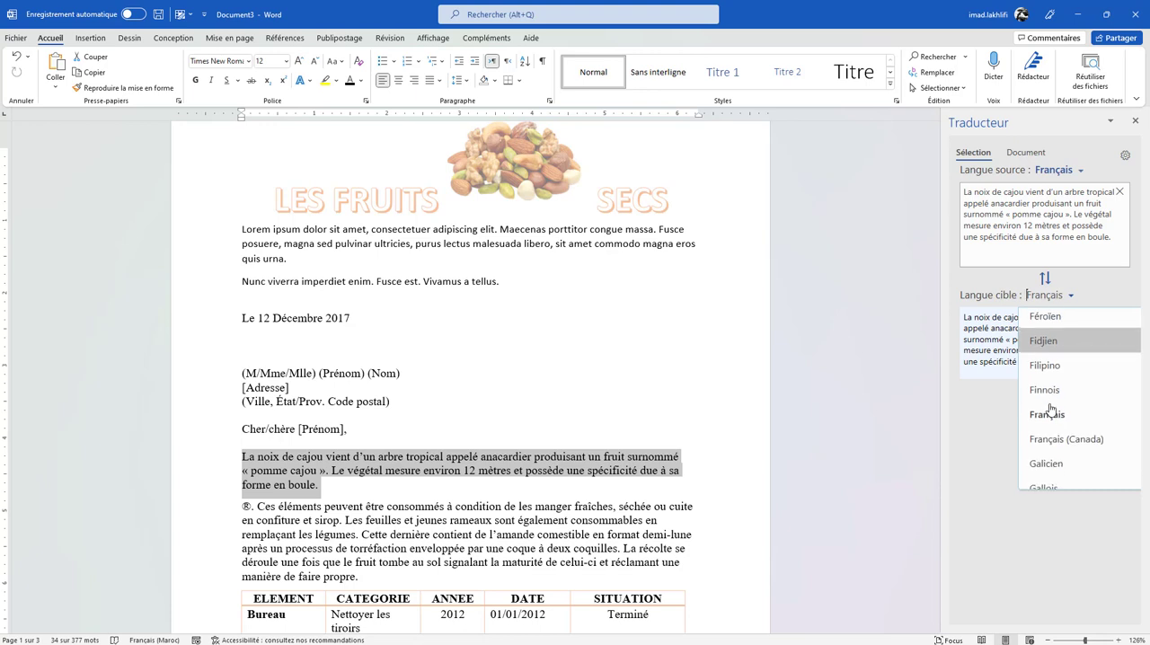
pyautogui.scroll(-3, 1049, 409)
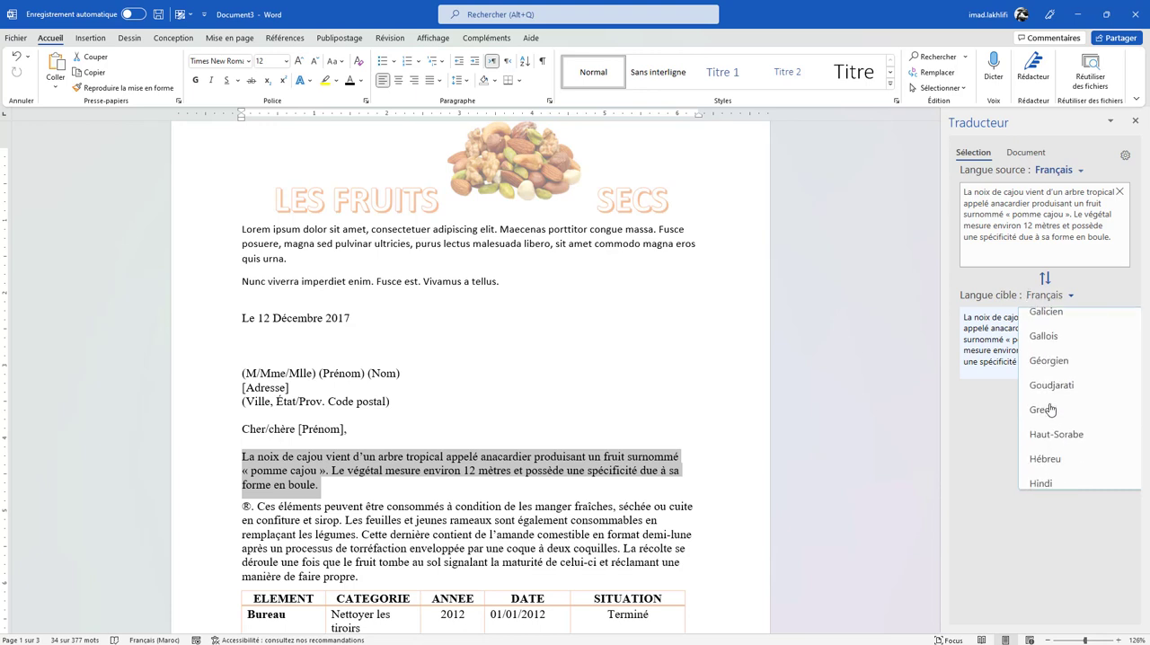
pyautogui.scroll(5, 1049, 409)
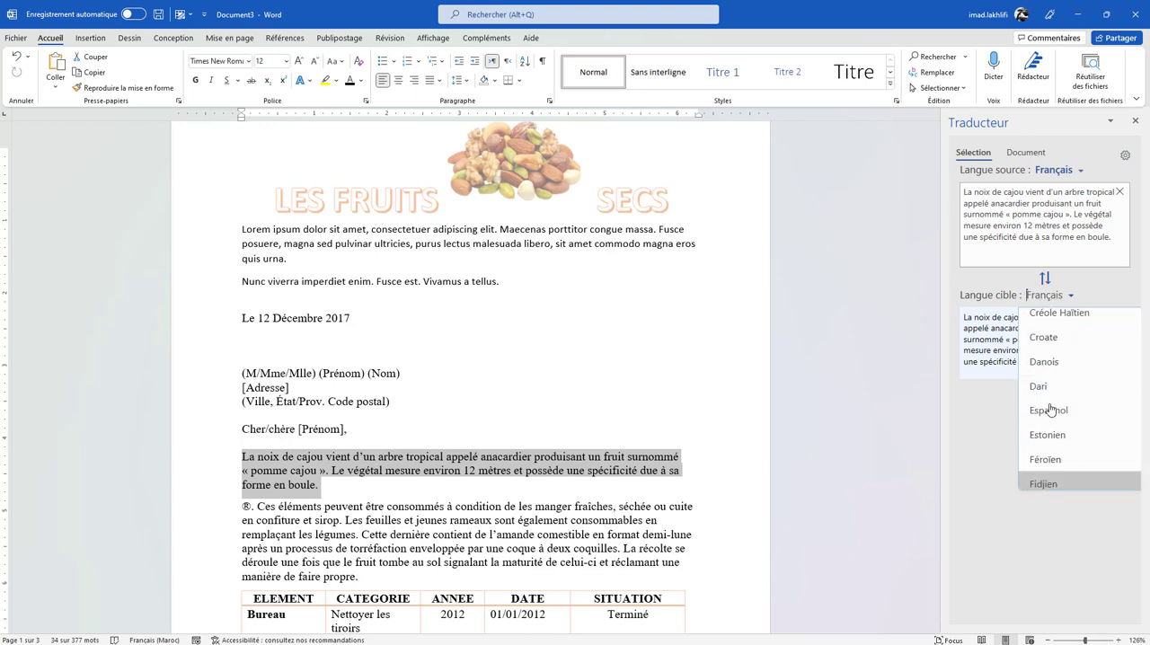
pyautogui.scroll(3, 1049, 409)
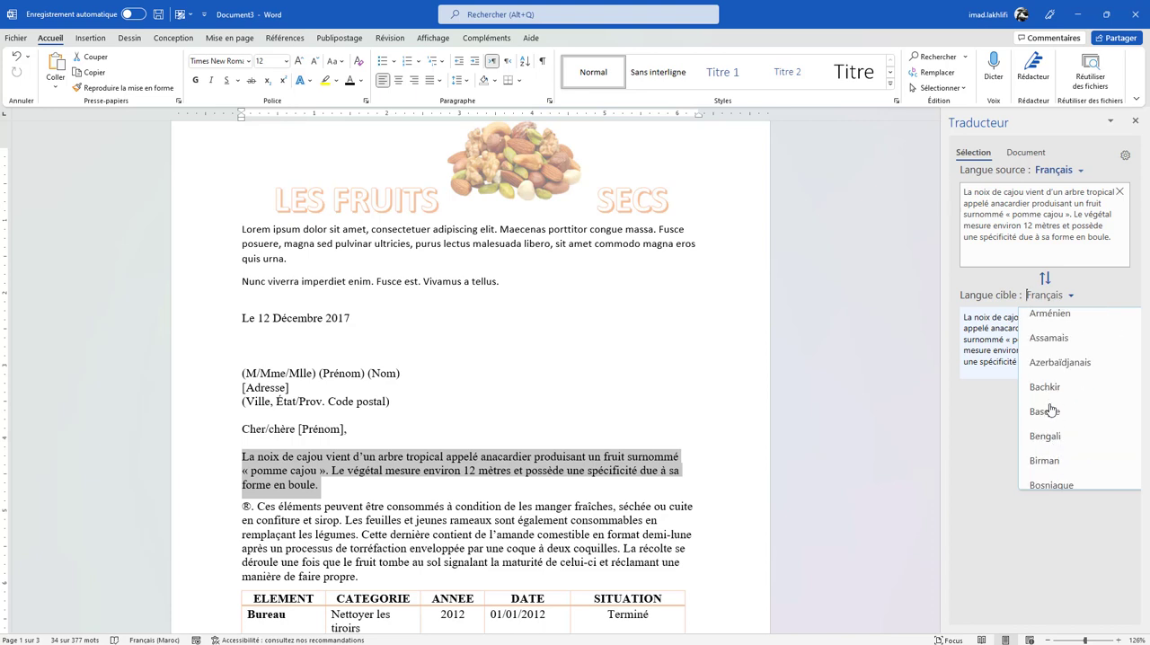
pyautogui.scroll(2, 1049, 411)
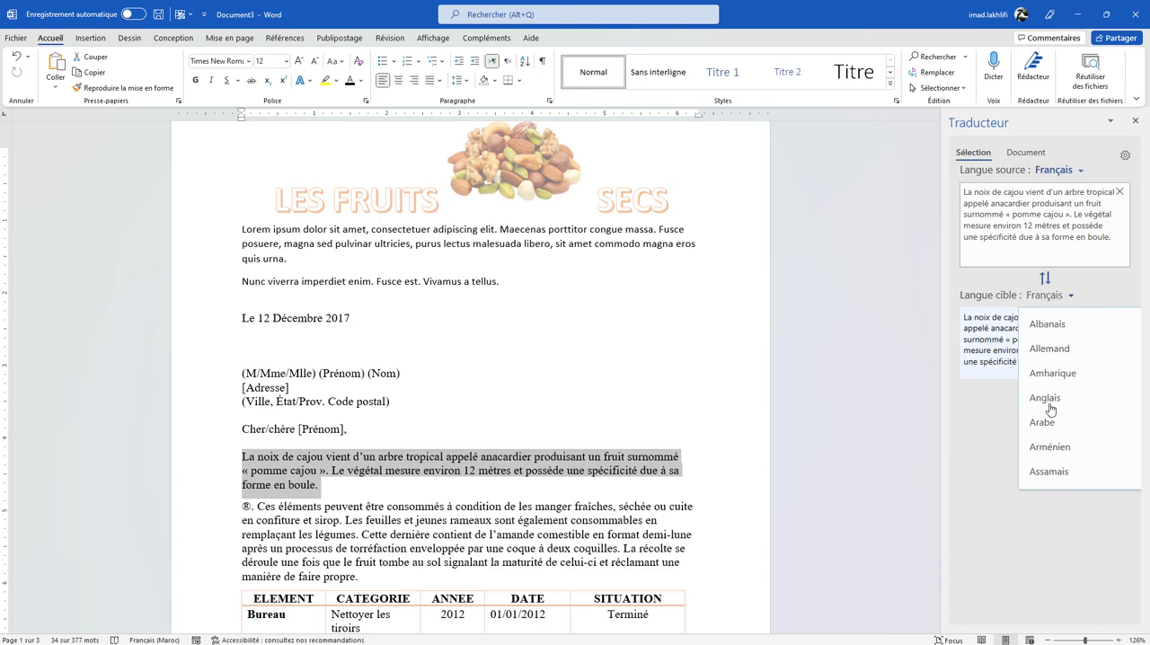
pyautogui.click(1049, 409)
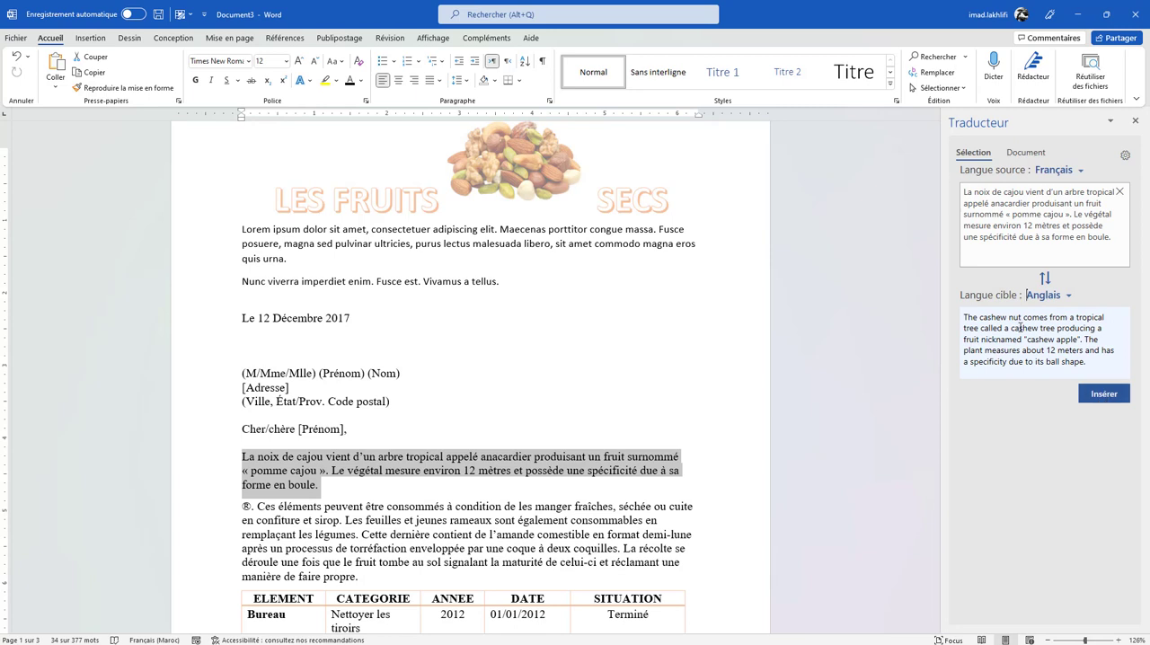
# - Look up the word "ball" in the English translation and insert the translated text for the selected paragraph
pyautogui.click(1076, 328)
pyautogui.click(1052, 361)
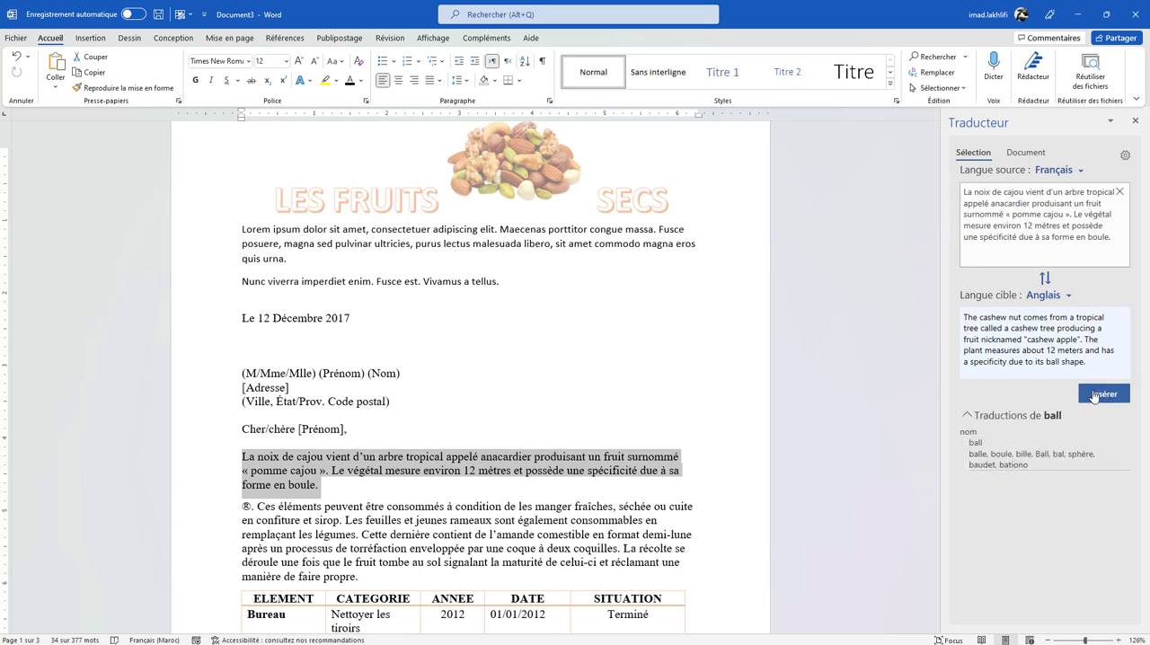
pyautogui.click(1103, 393)
pyautogui.scroll(-5, 522, 515)
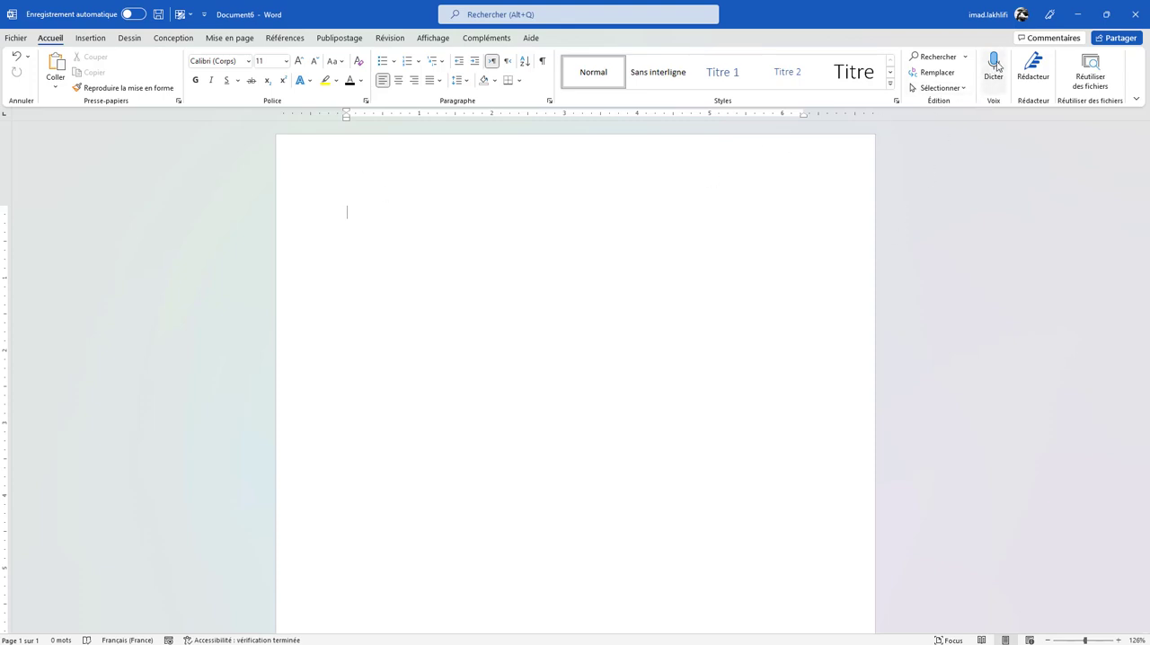
# - Start voice dictation in the blank Document6
pyautogui.click(993, 64)
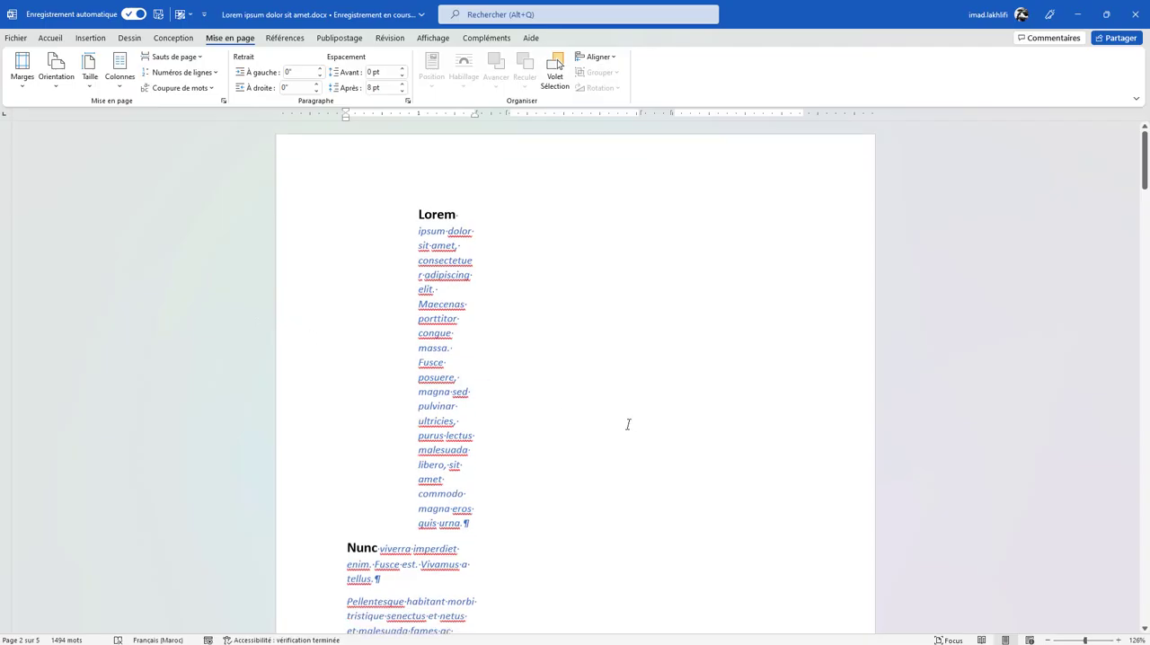
# - Hide the paragraph marks and other formatting symbols in Lorem ipsum dolor sit amet.docx
pyautogui.scroll(-15, 643, 421)
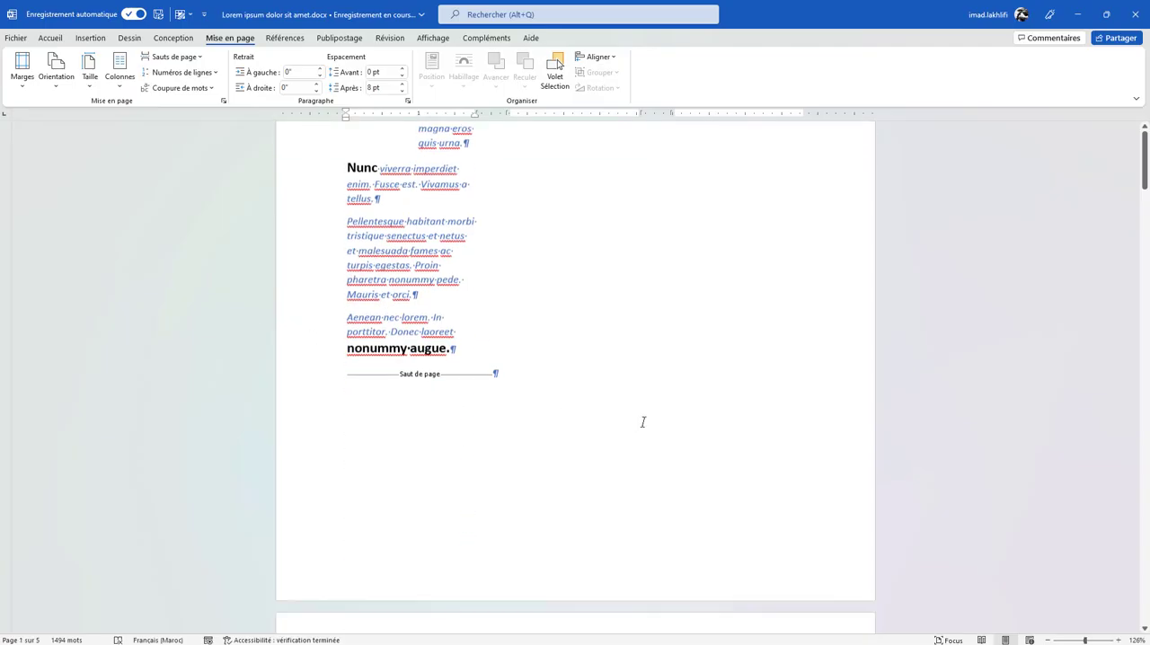
pyautogui.scroll(-2, 643, 421)
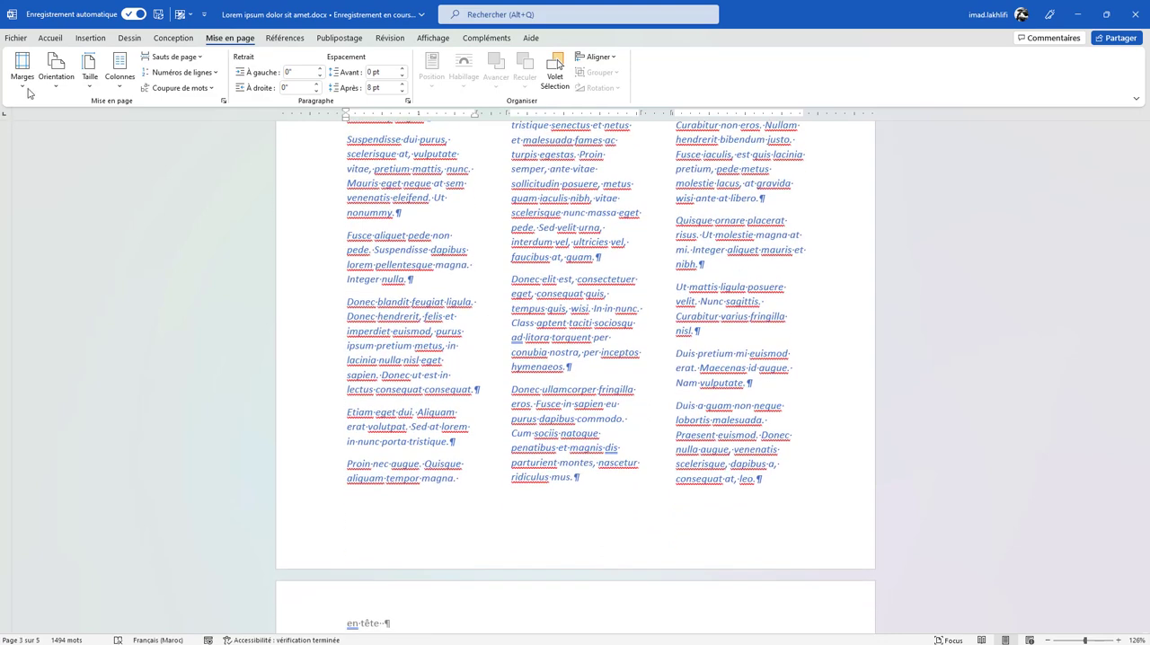
pyautogui.click(51, 37)
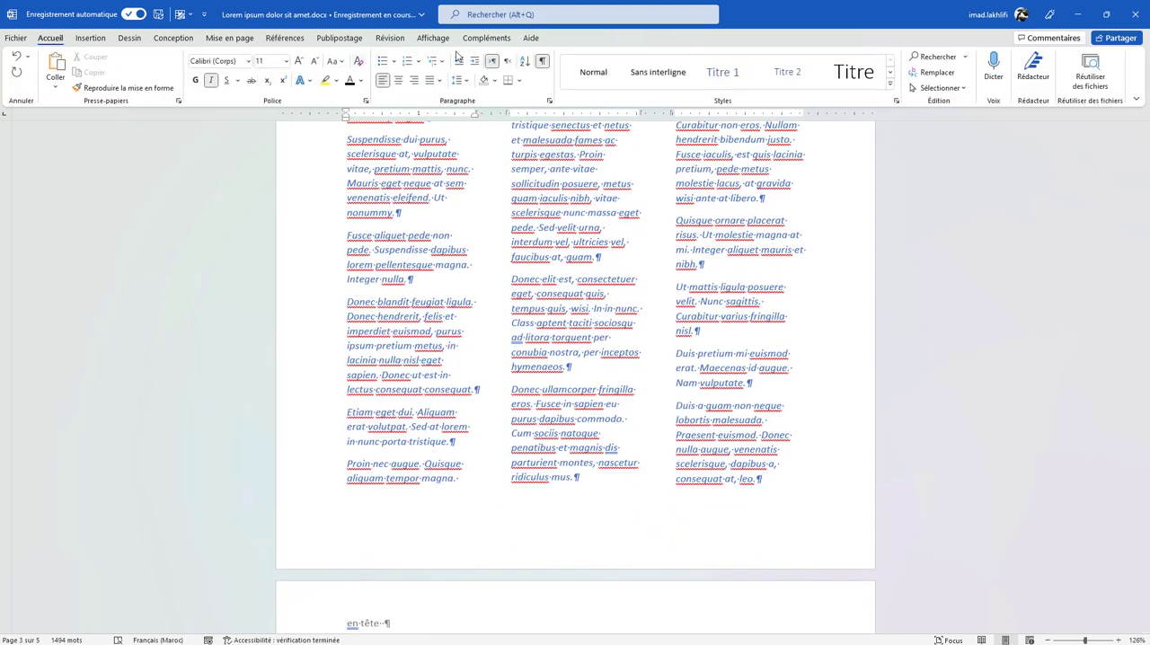
pyautogui.click(541, 65)
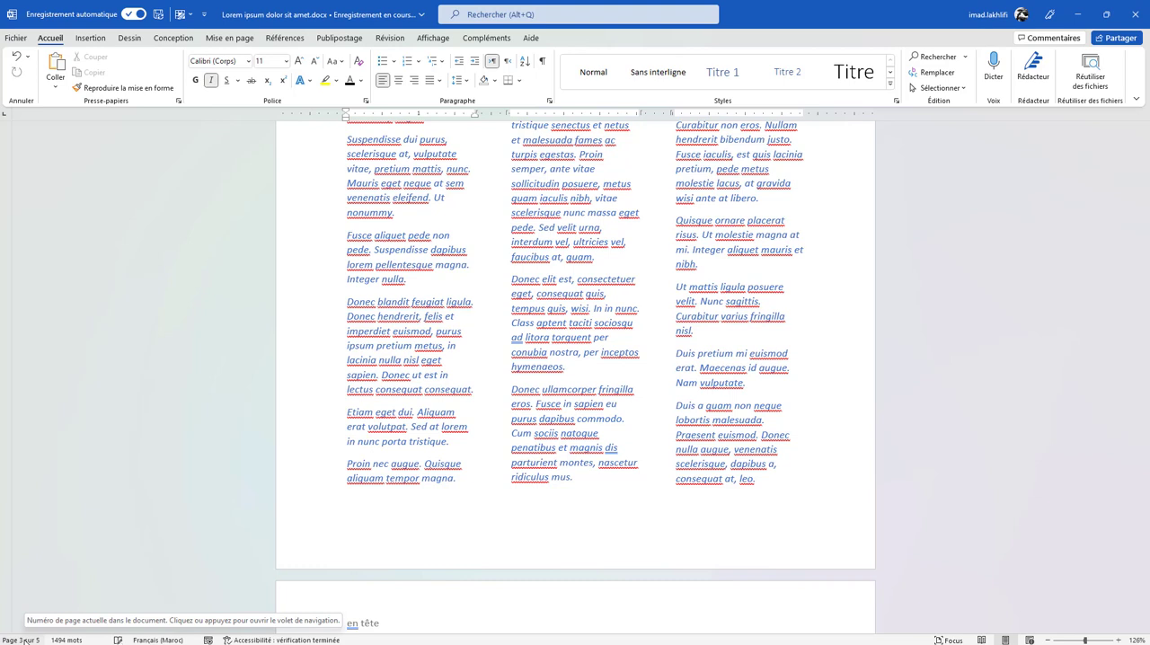
# - Customize the status bar to display the section number (Section)
pyautogui.rightClick(25, 639)
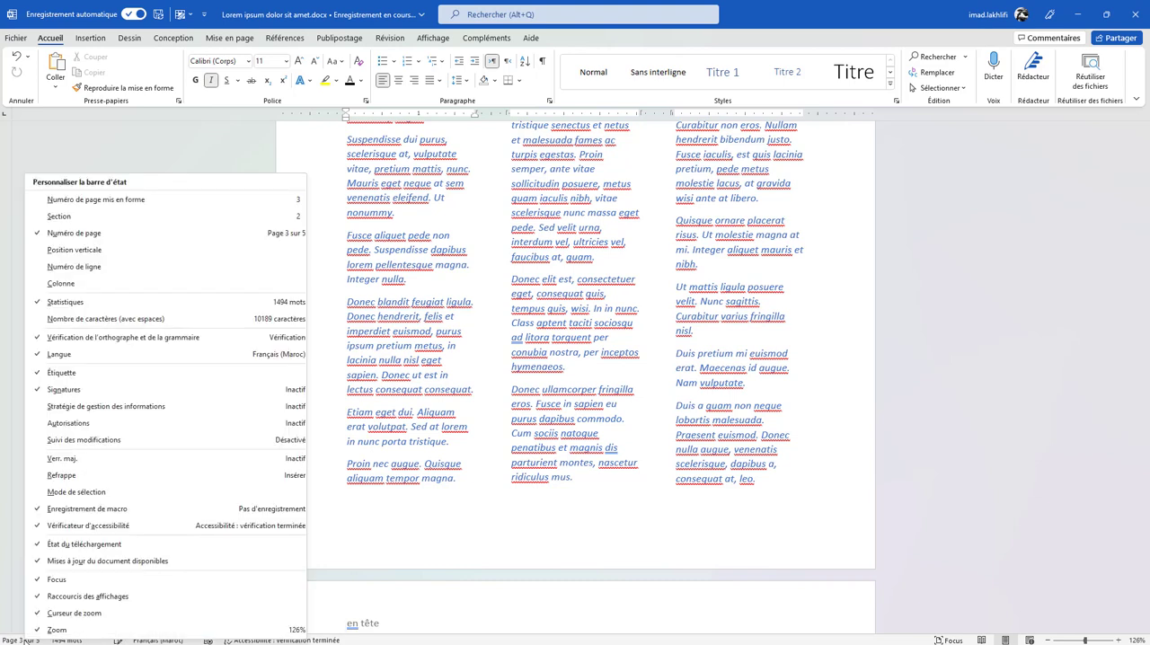
pyautogui.click(82, 219)
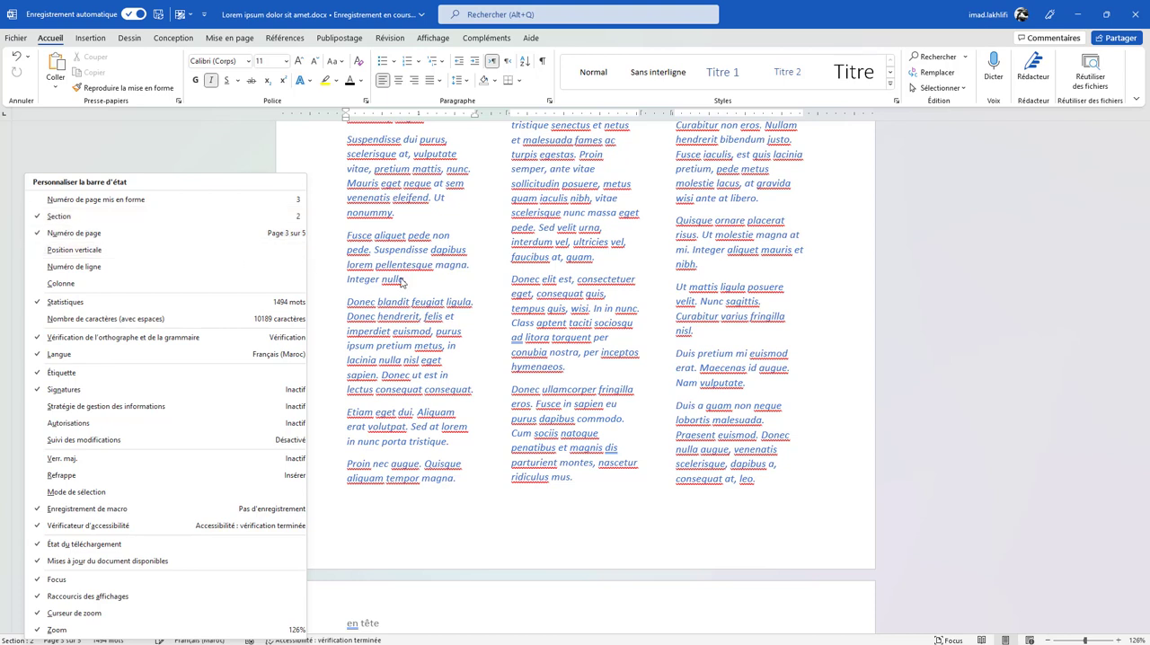
pyautogui.click(426, 296)
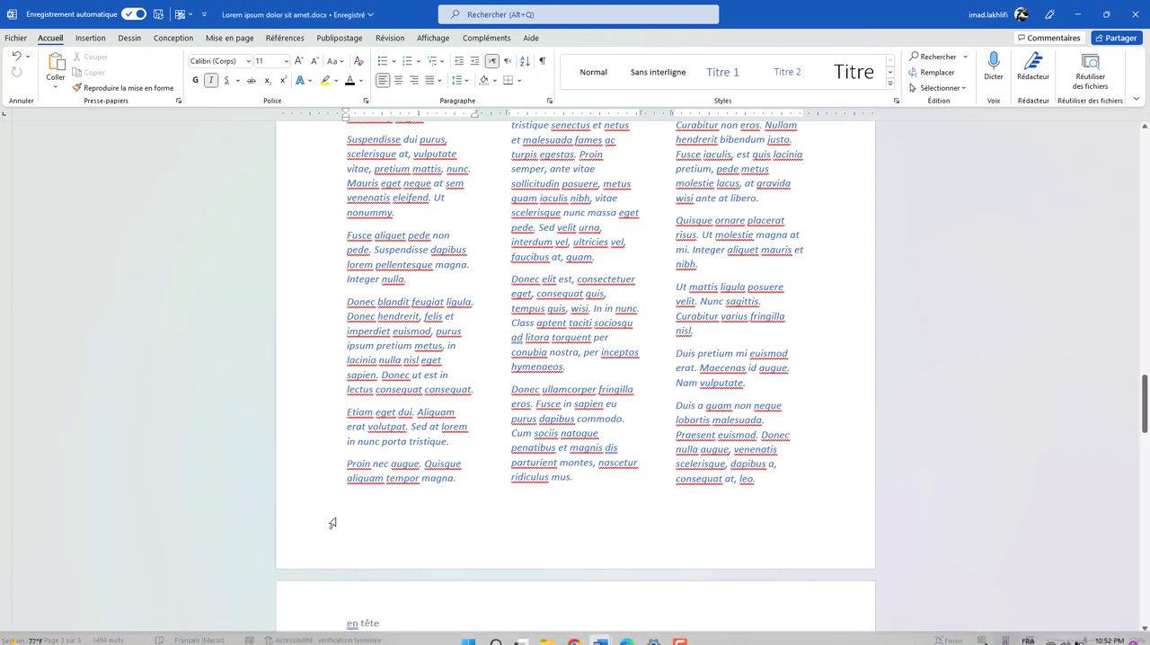
# - Examine the section number in the status bar for different pages, from the first page to the single-column text near the document's end
pyautogui.scroll(1, 620, 456)
pyautogui.scroll(3, 620, 456)
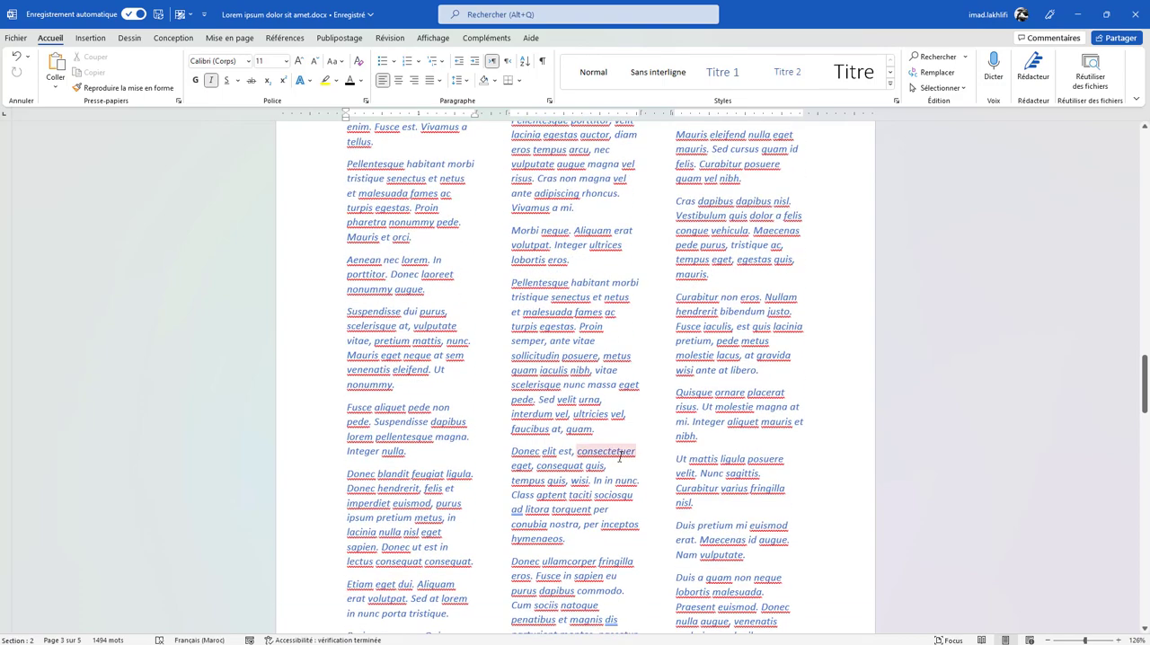
pyautogui.scroll(5, 619, 457)
pyautogui.scroll(10, 620, 456)
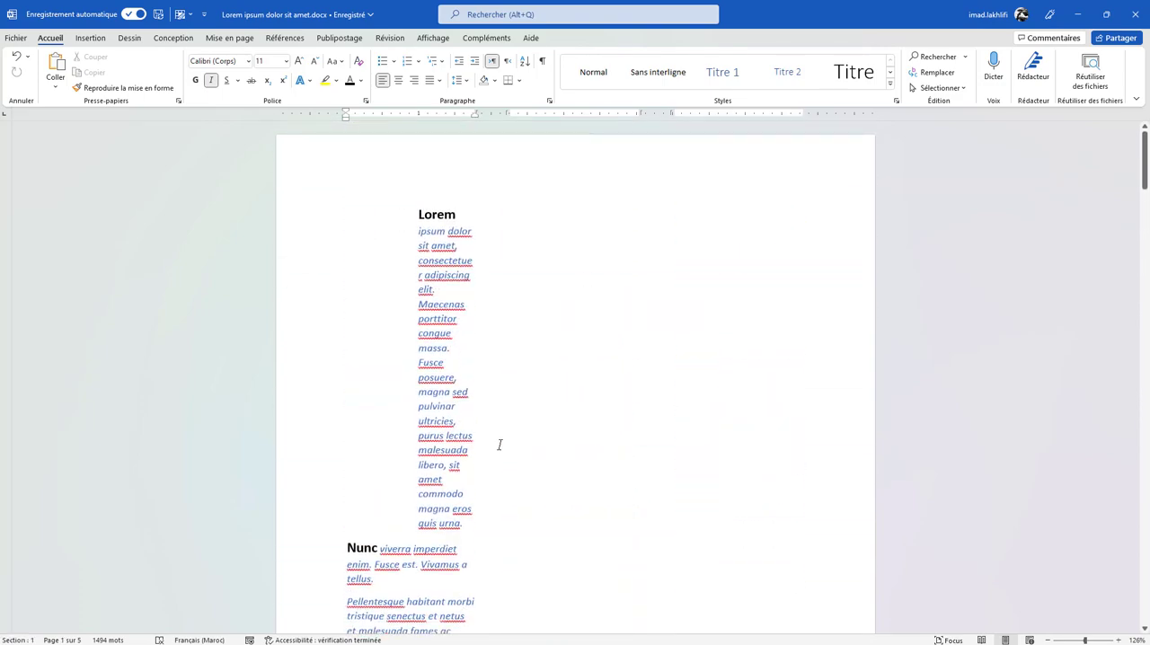
pyautogui.scroll(-10, 500, 444)
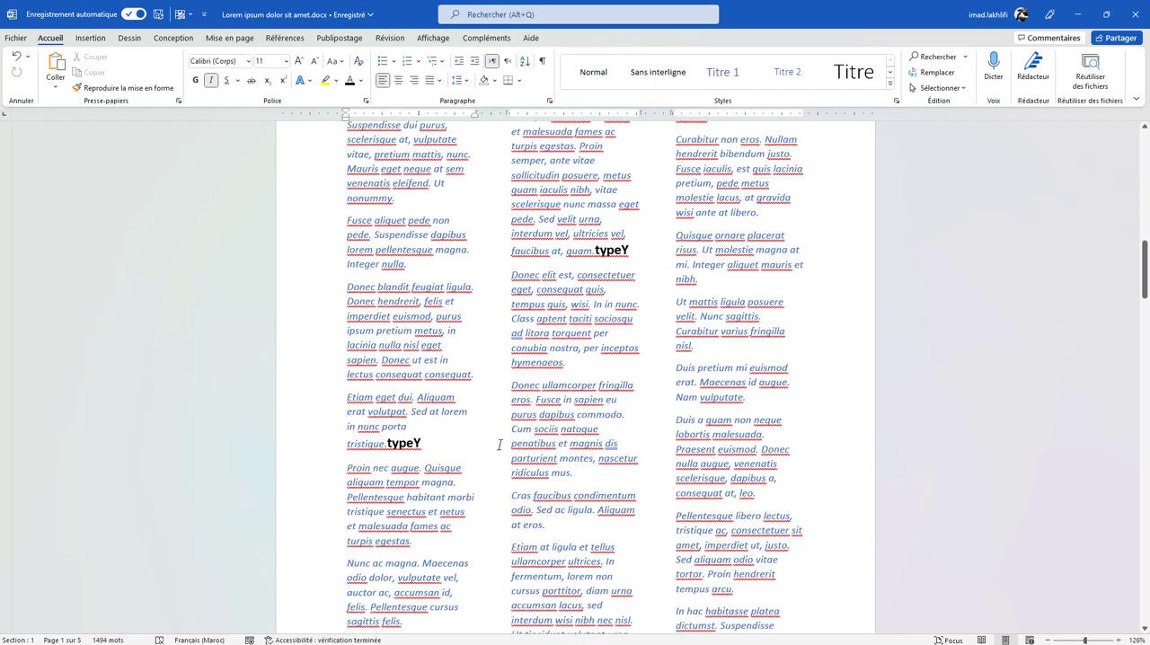
pyautogui.click(497, 450)
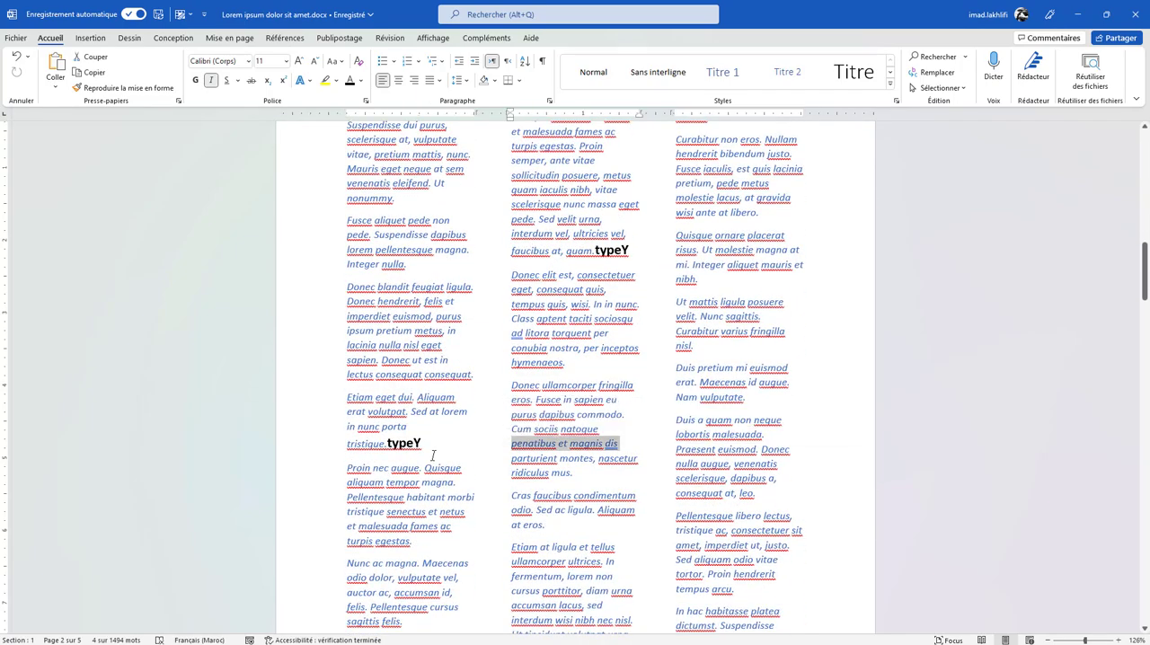
pyautogui.scroll(-5, 432, 456)
pyautogui.scroll(-5, 432, 457)
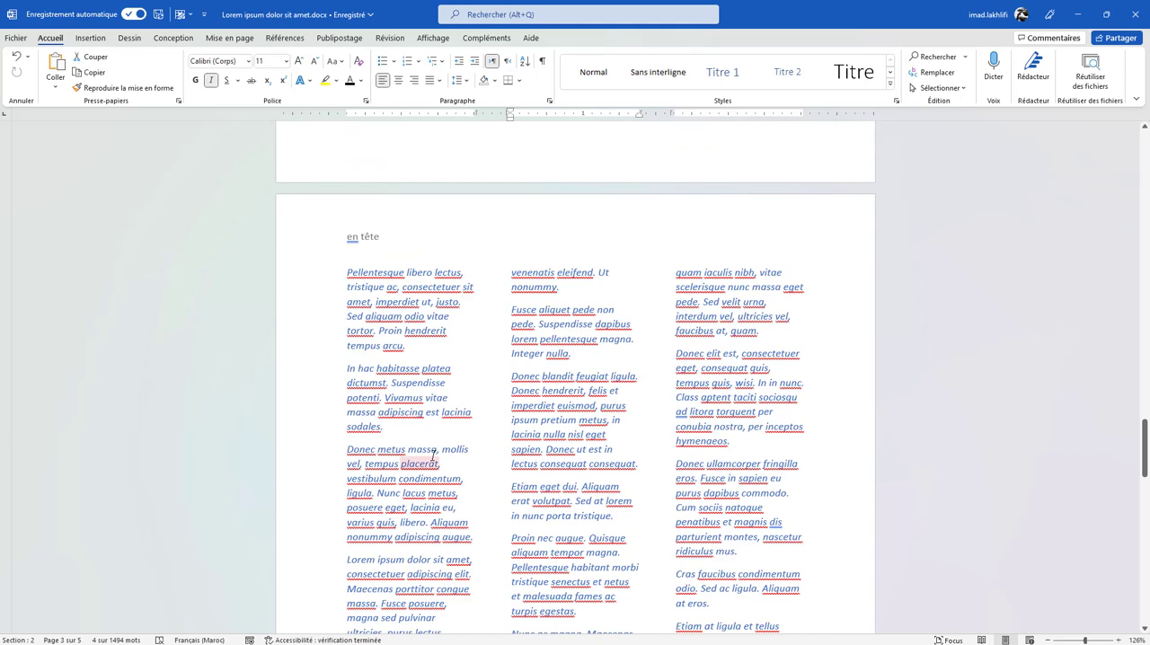
pyautogui.scroll(-15, 432, 456)
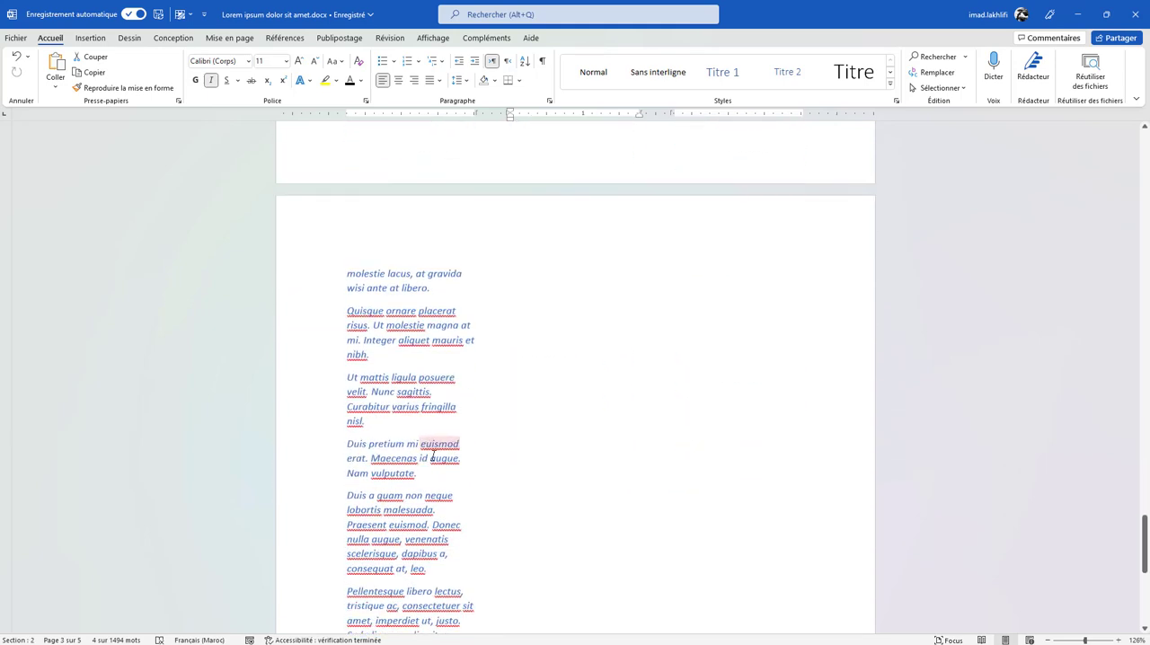
pyautogui.click(433, 456)
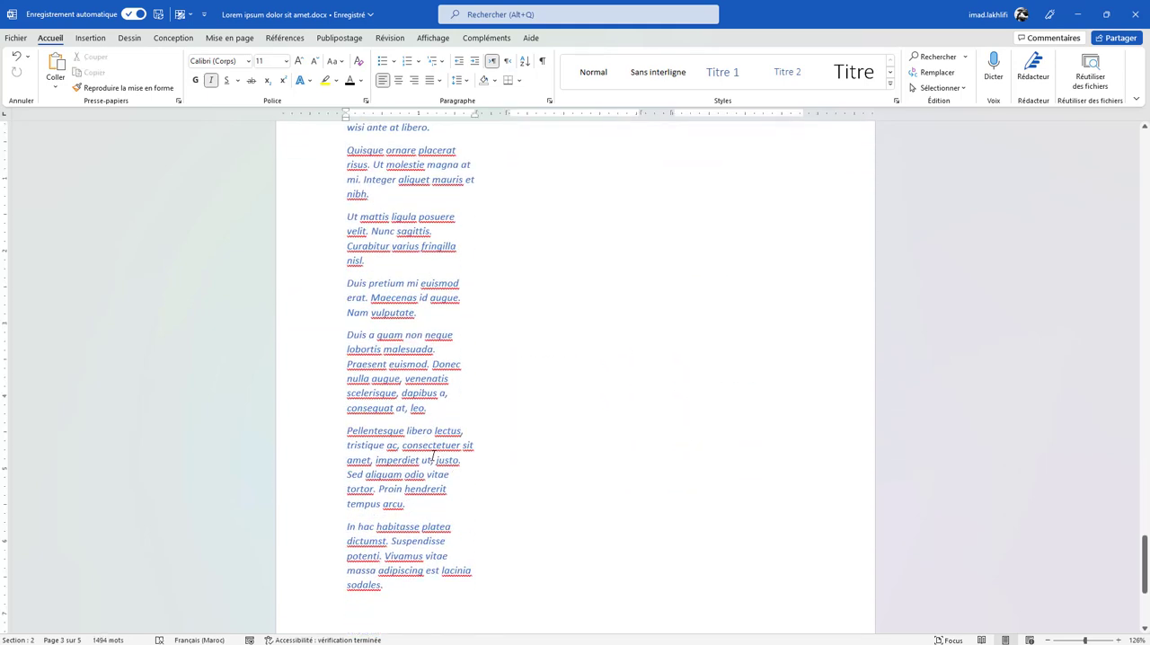